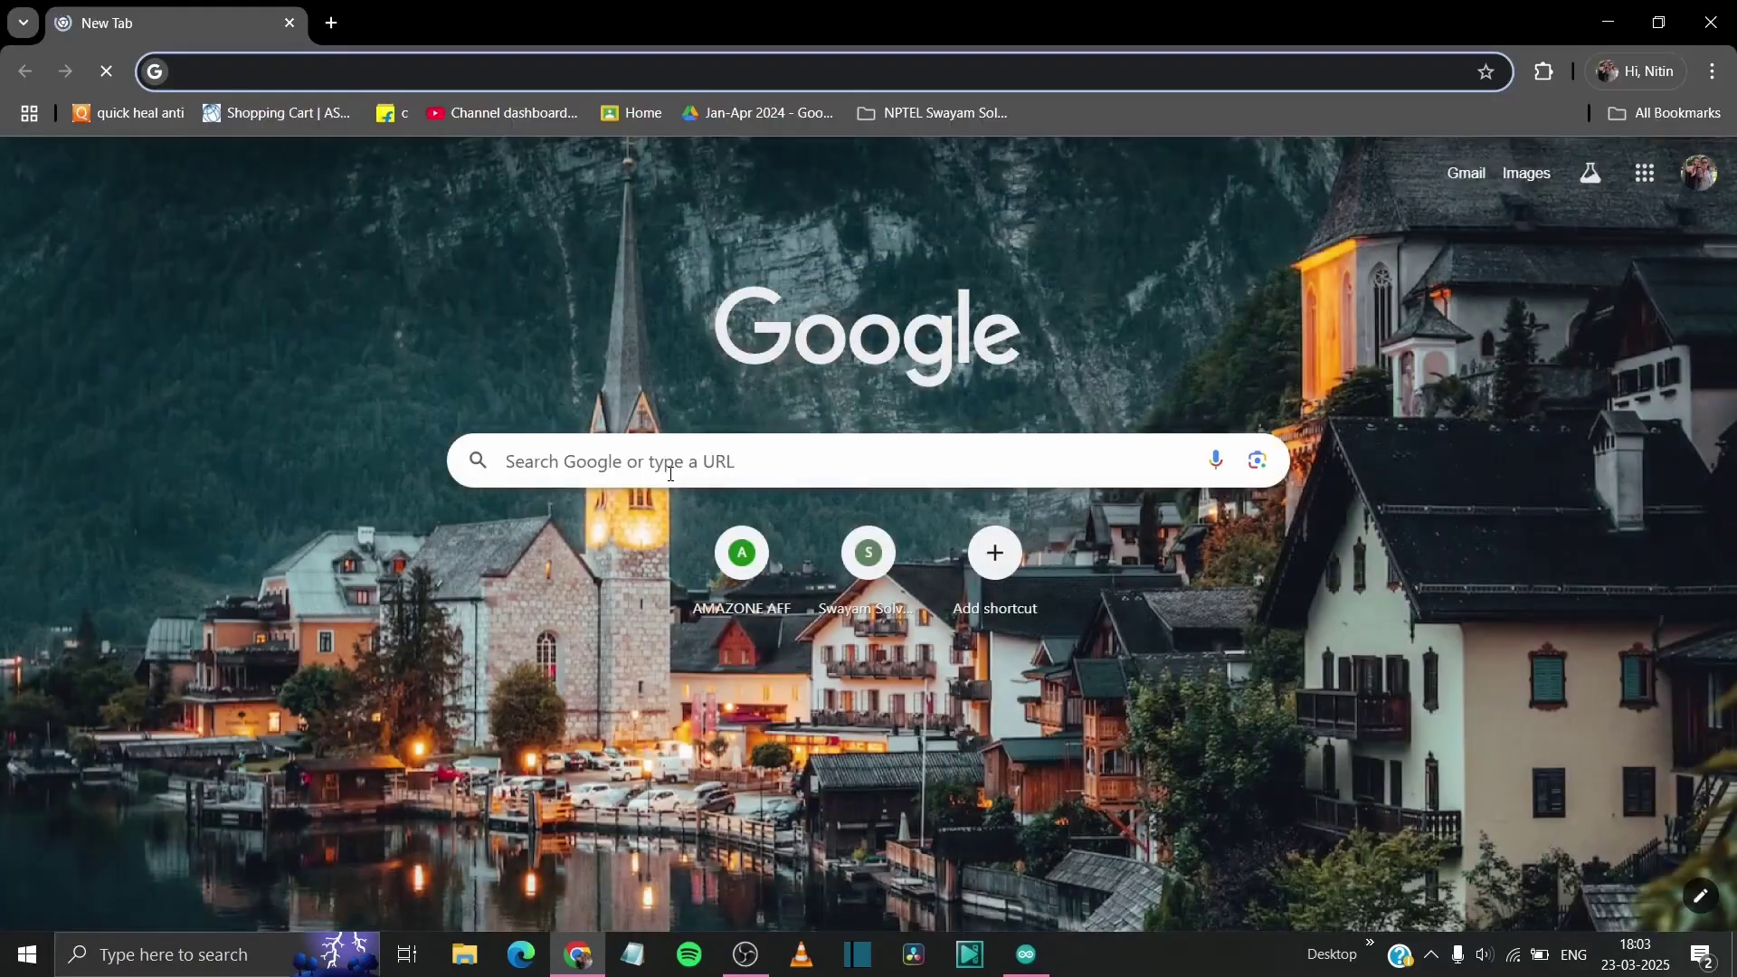
# - Search Google for 'tinkercad' and open the Tinkercad website from the results
pyautogui.click(670, 473)
pyautogui.write('tinkercad')
pyautogui.press('Return')
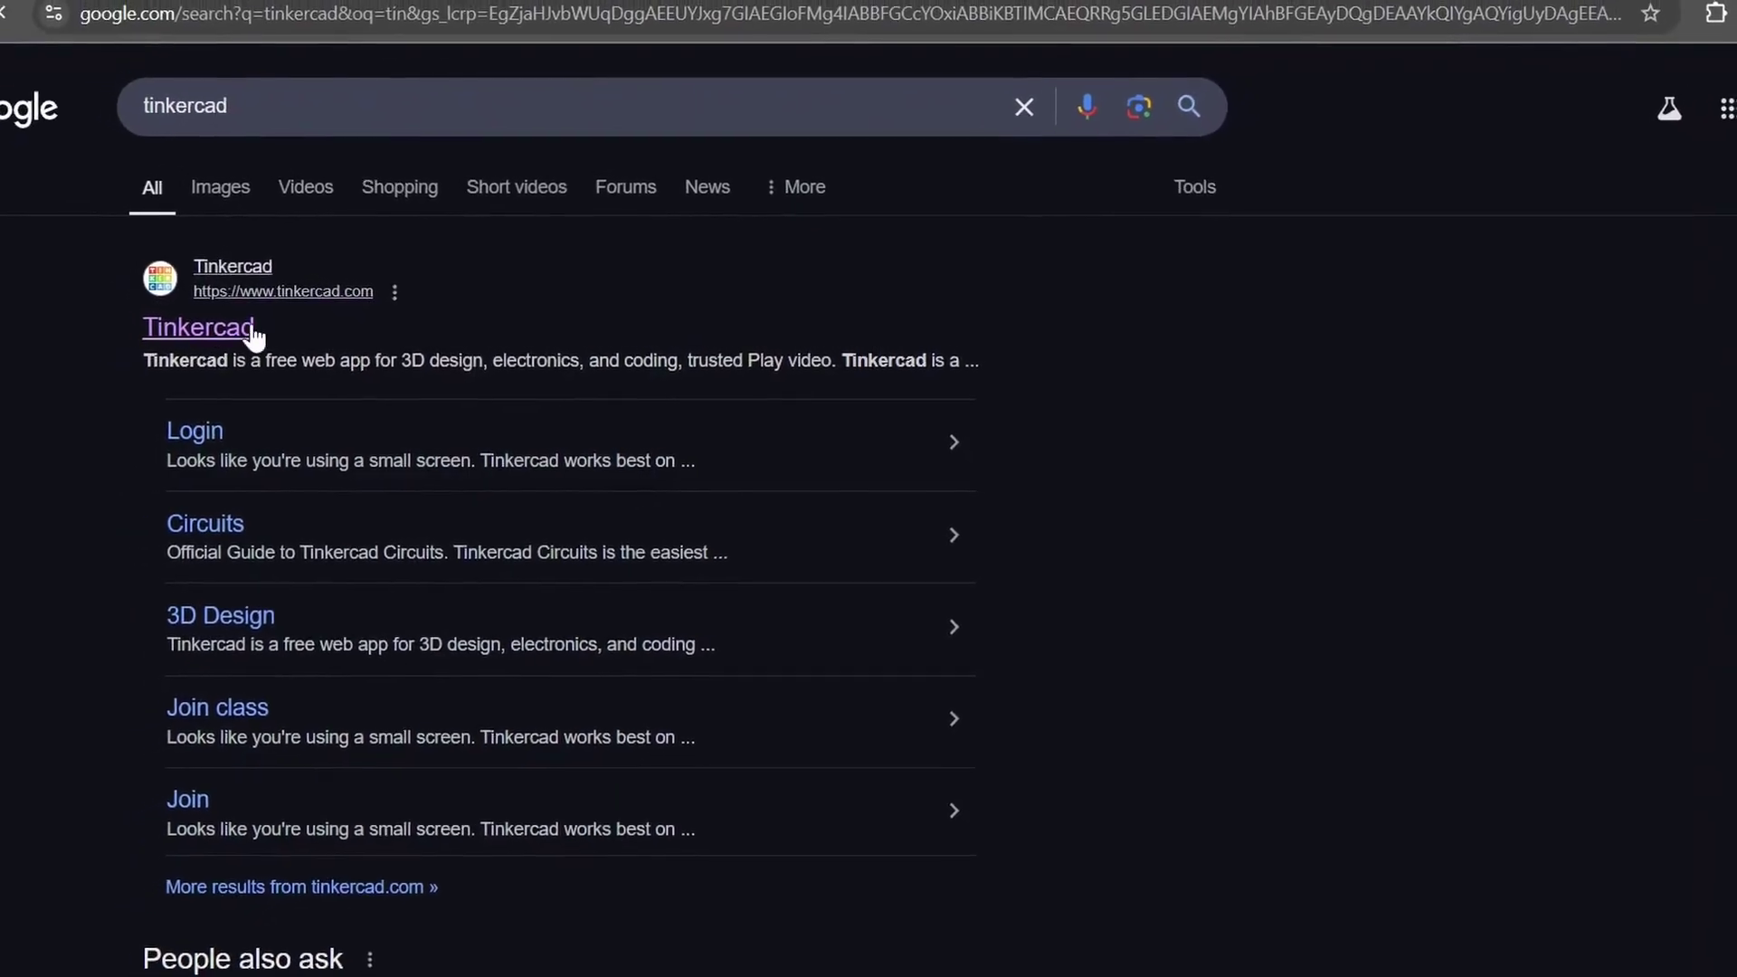
pyautogui.click(207, 324)
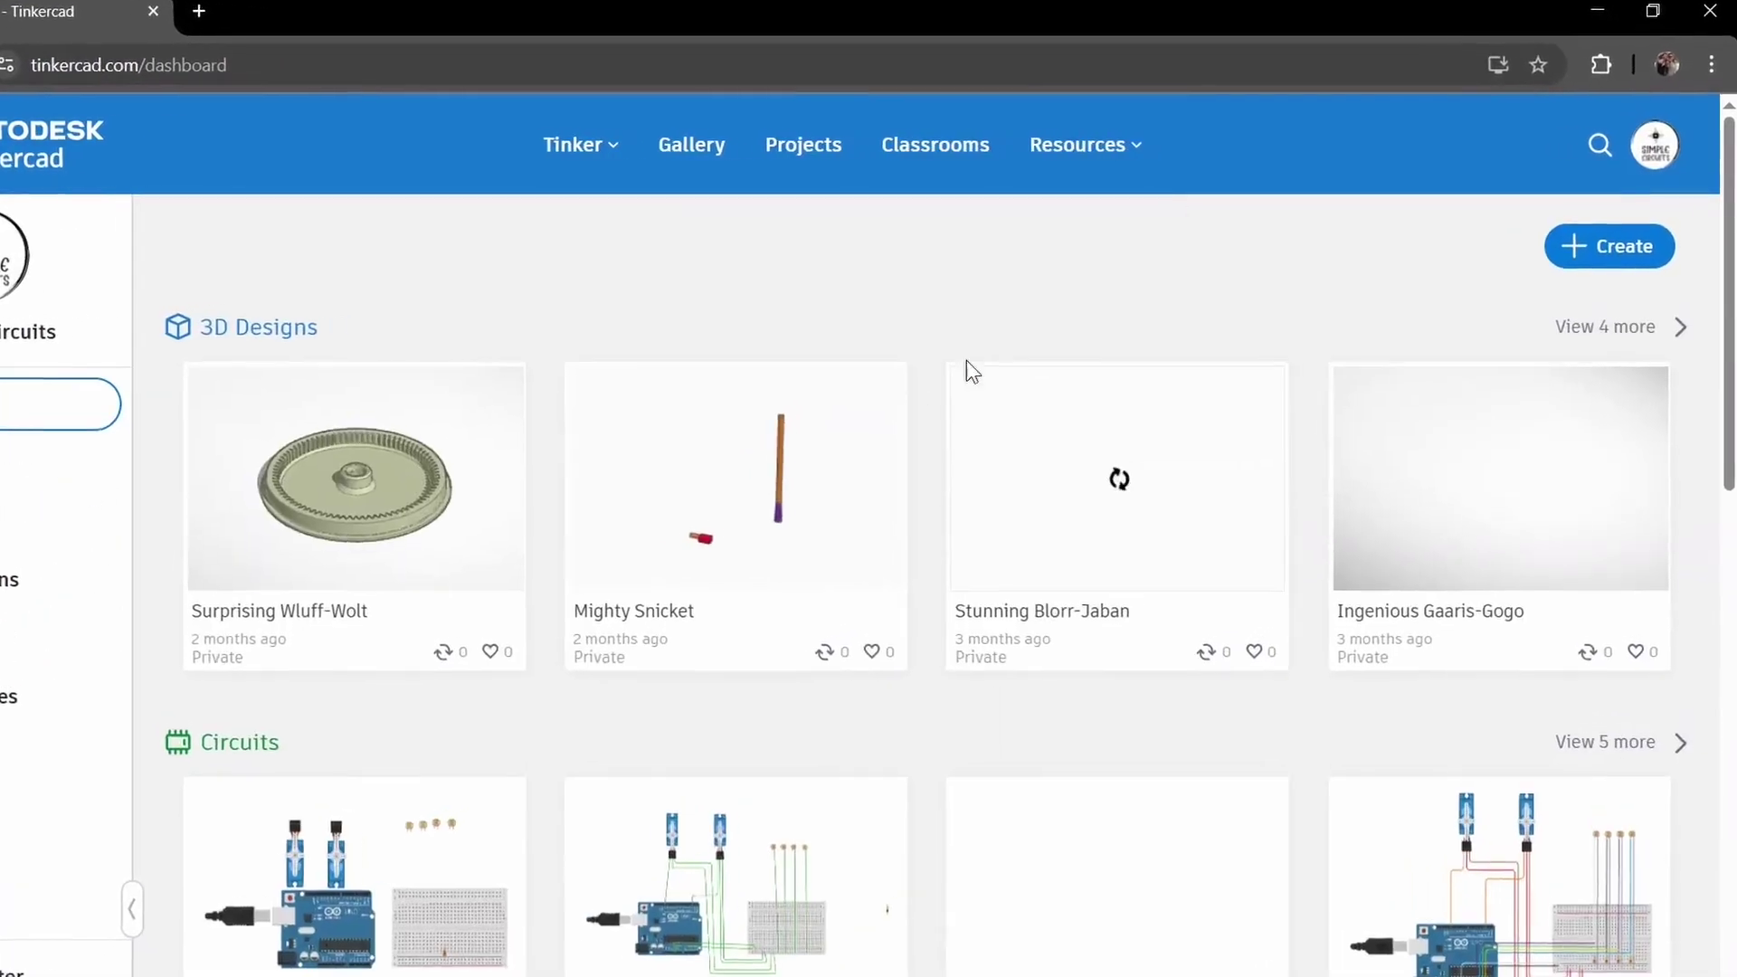
# - Start a new Circuits design from the dashboard's Create menu
pyautogui.click(1600, 253)
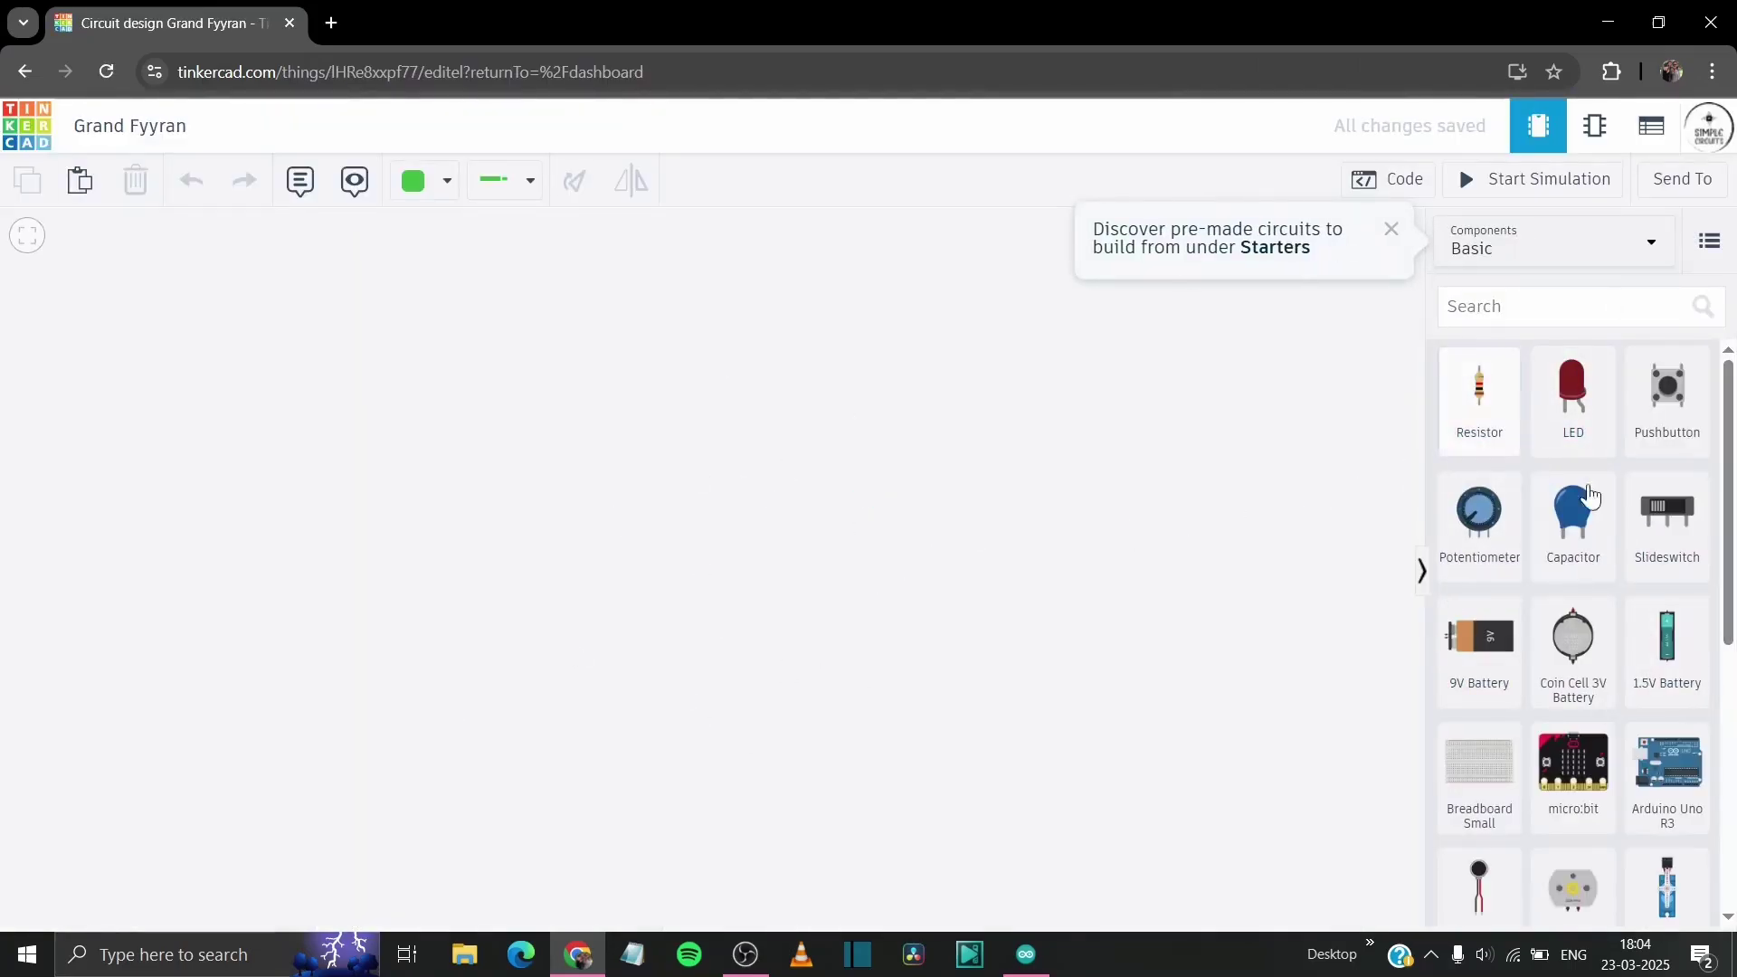
# - Place an Arduino Uno R3 with two micro servos side by side above it
pyautogui.scroll(-2, 1579, 670)
pyautogui.moveTo(1668, 624); pyautogui.dragTo(328, 660)
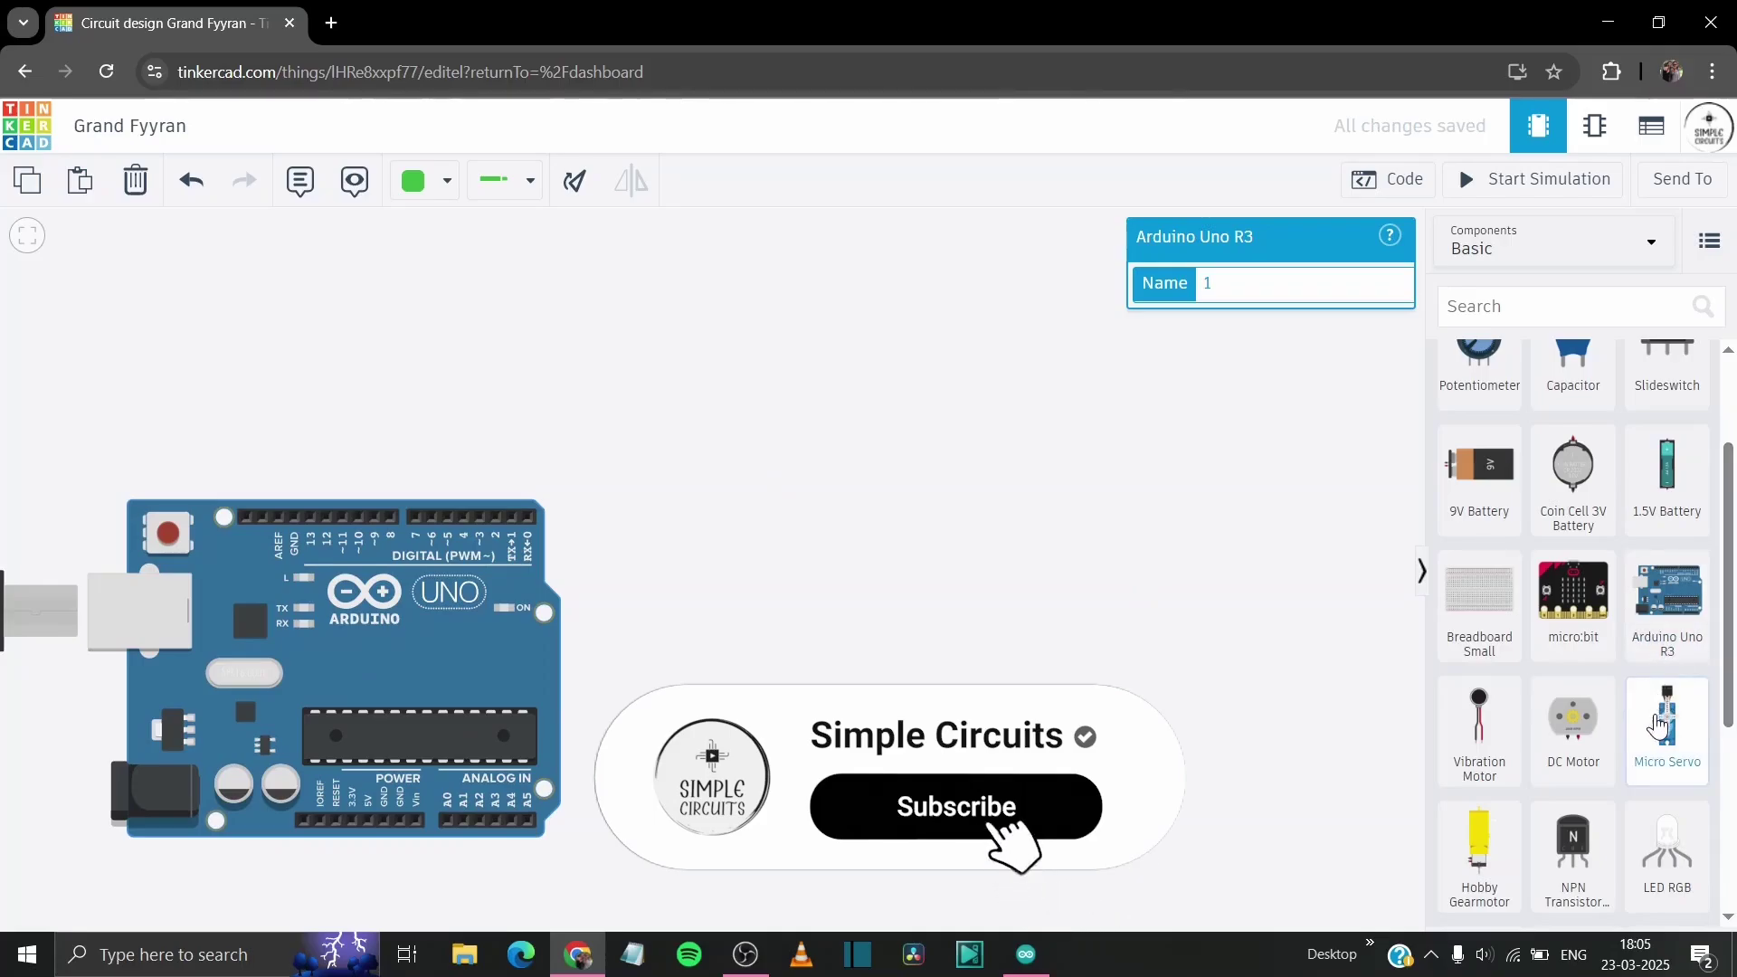
pyautogui.moveTo(1668, 719); pyautogui.dragTo(1077, 597)
pyautogui.moveTo(1077, 538); pyautogui.dragTo(289, 231)
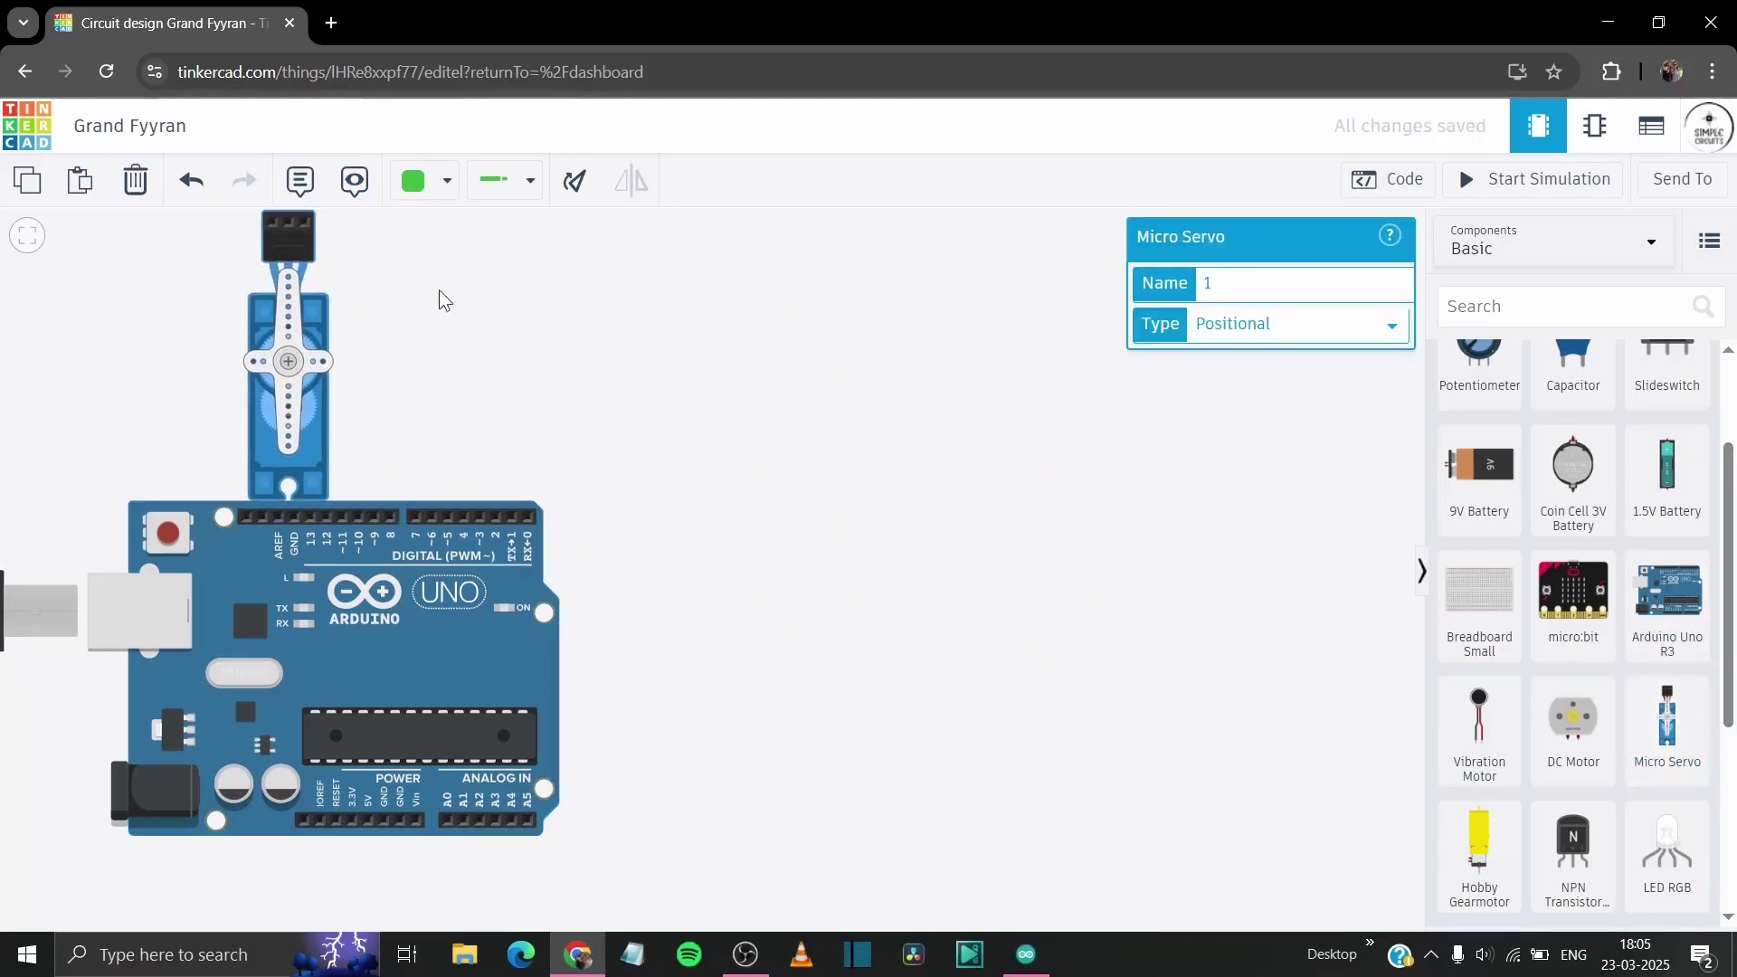
pyautogui.hotkey('ctrl', 'c')
pyautogui.hotkey('ctrl', 'v')
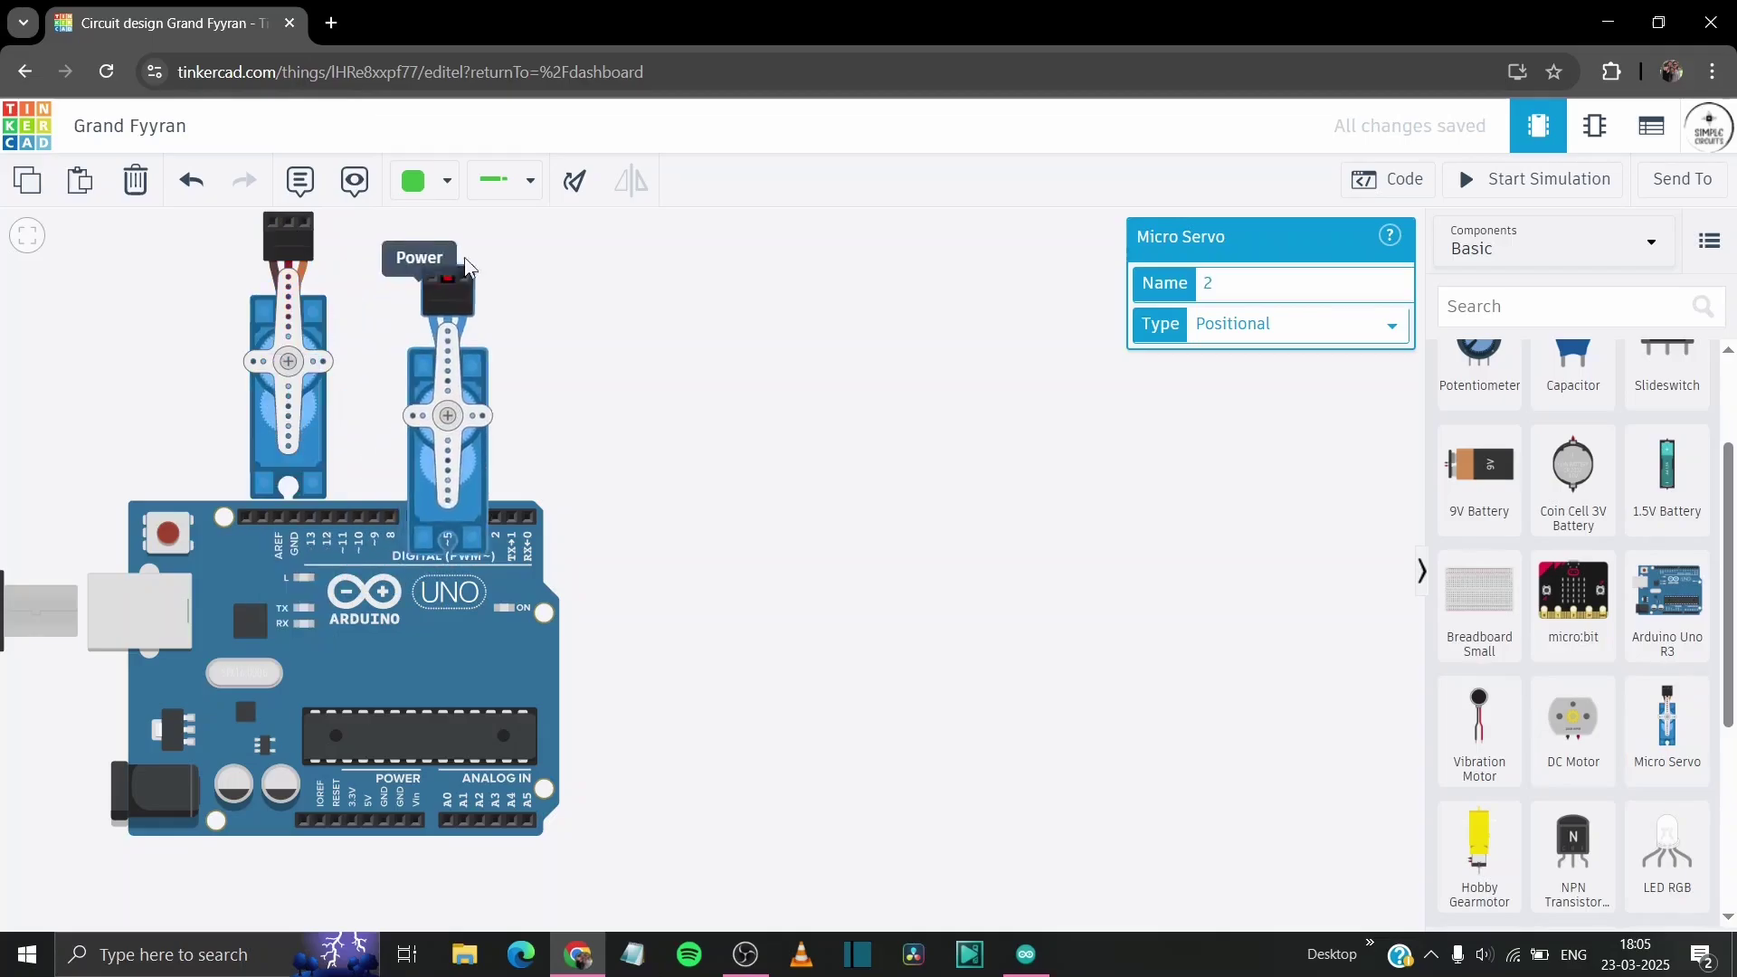
pyautogui.moveTo(435, 263); pyautogui.dragTo(611, 240)
# - Add a small breadboard to the right of the Arduino
pyautogui.scroll(2, 1644, 541)
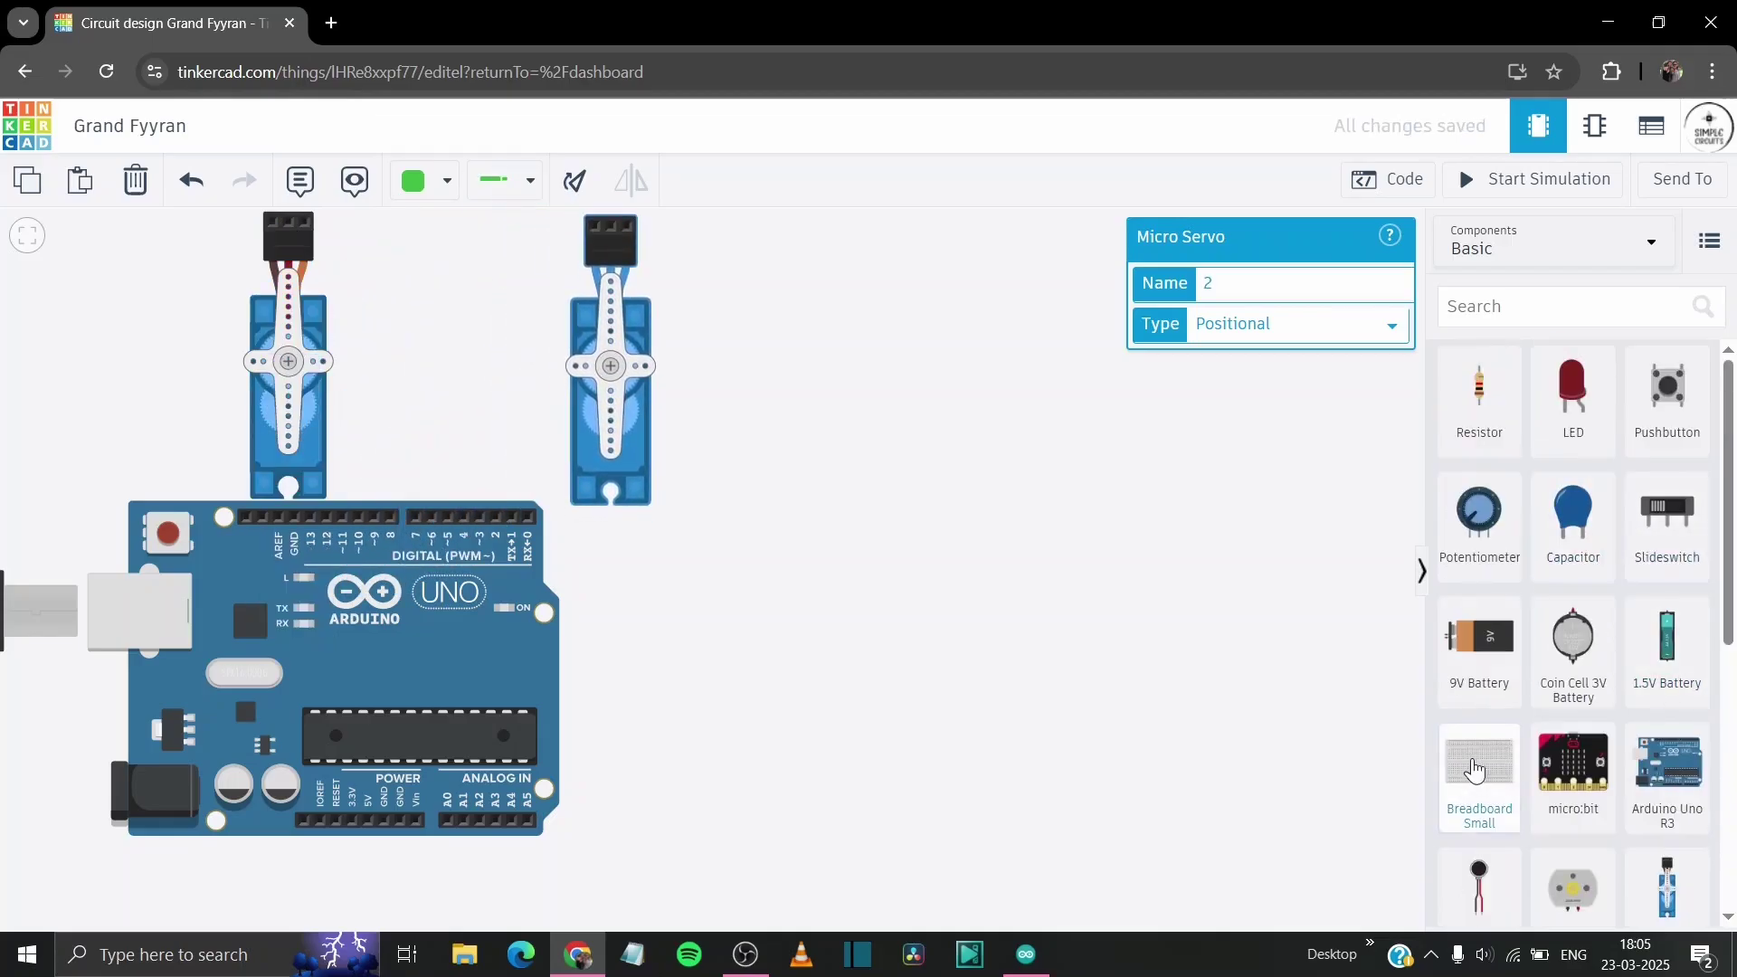
pyautogui.moveTo(1475, 777); pyautogui.dragTo(1045, 683)
pyautogui.scroll(-3, 1579, 859)
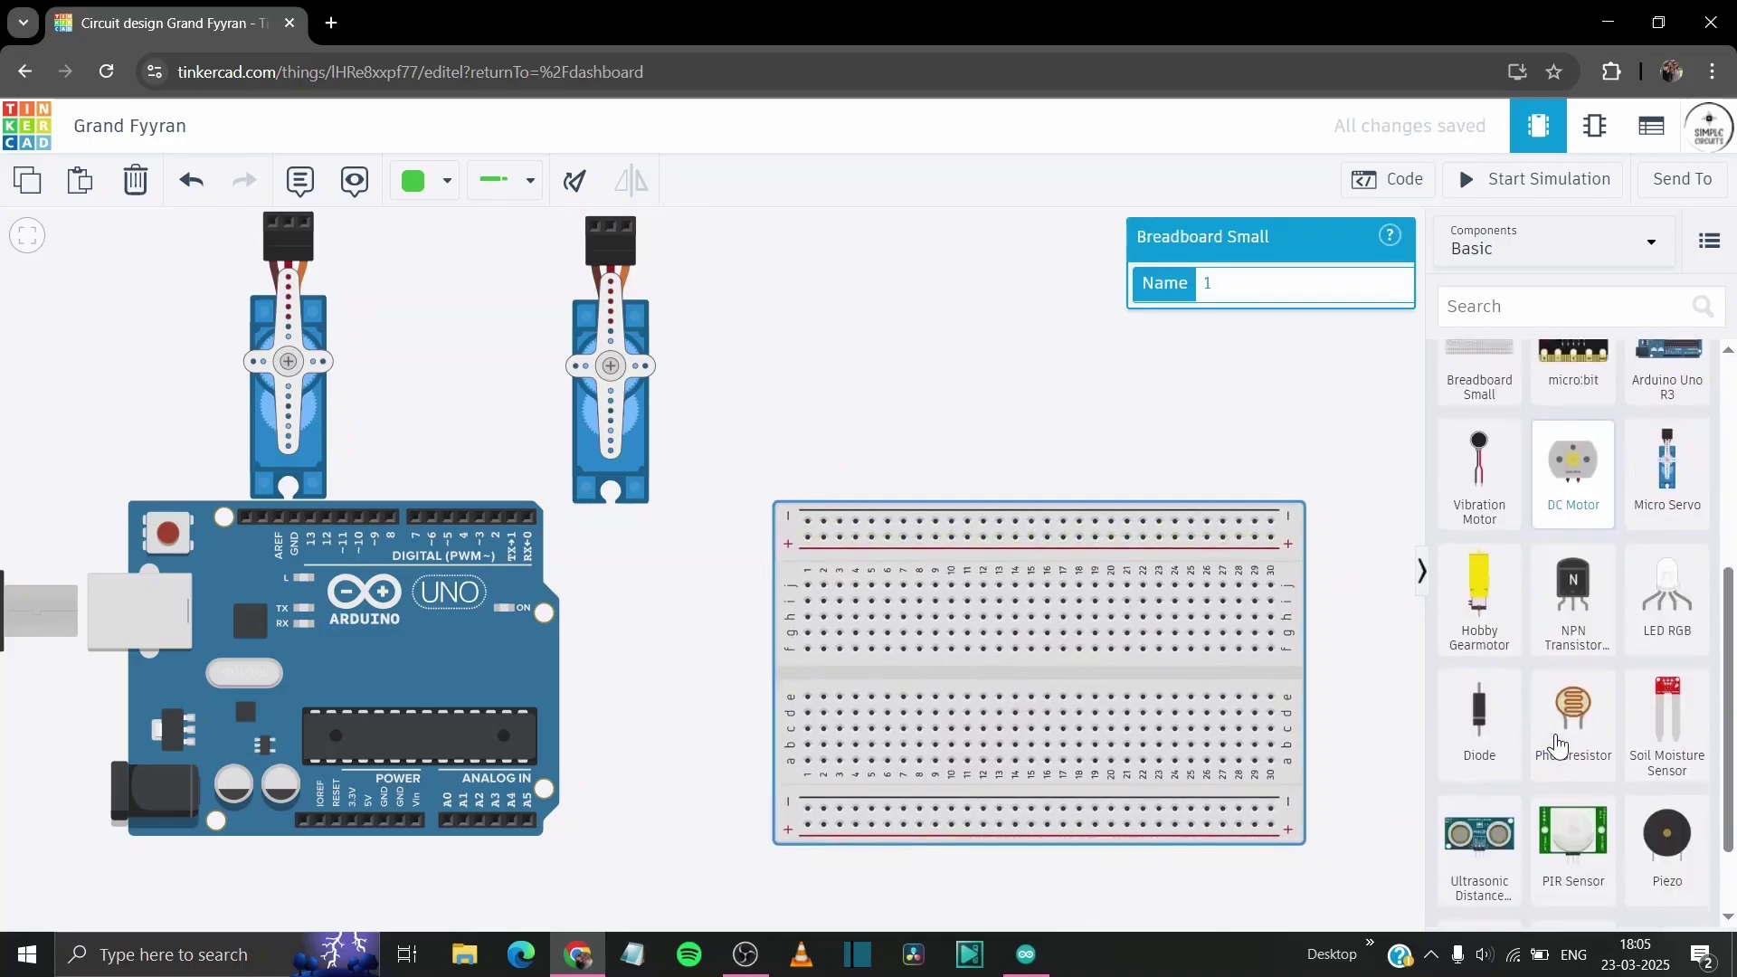
# - Place a photoresistor and paste copies to form a row of four near the top
pyautogui.click(1581, 891)
pyautogui.moveTo(1581, 892); pyautogui.dragTo(851, 288)
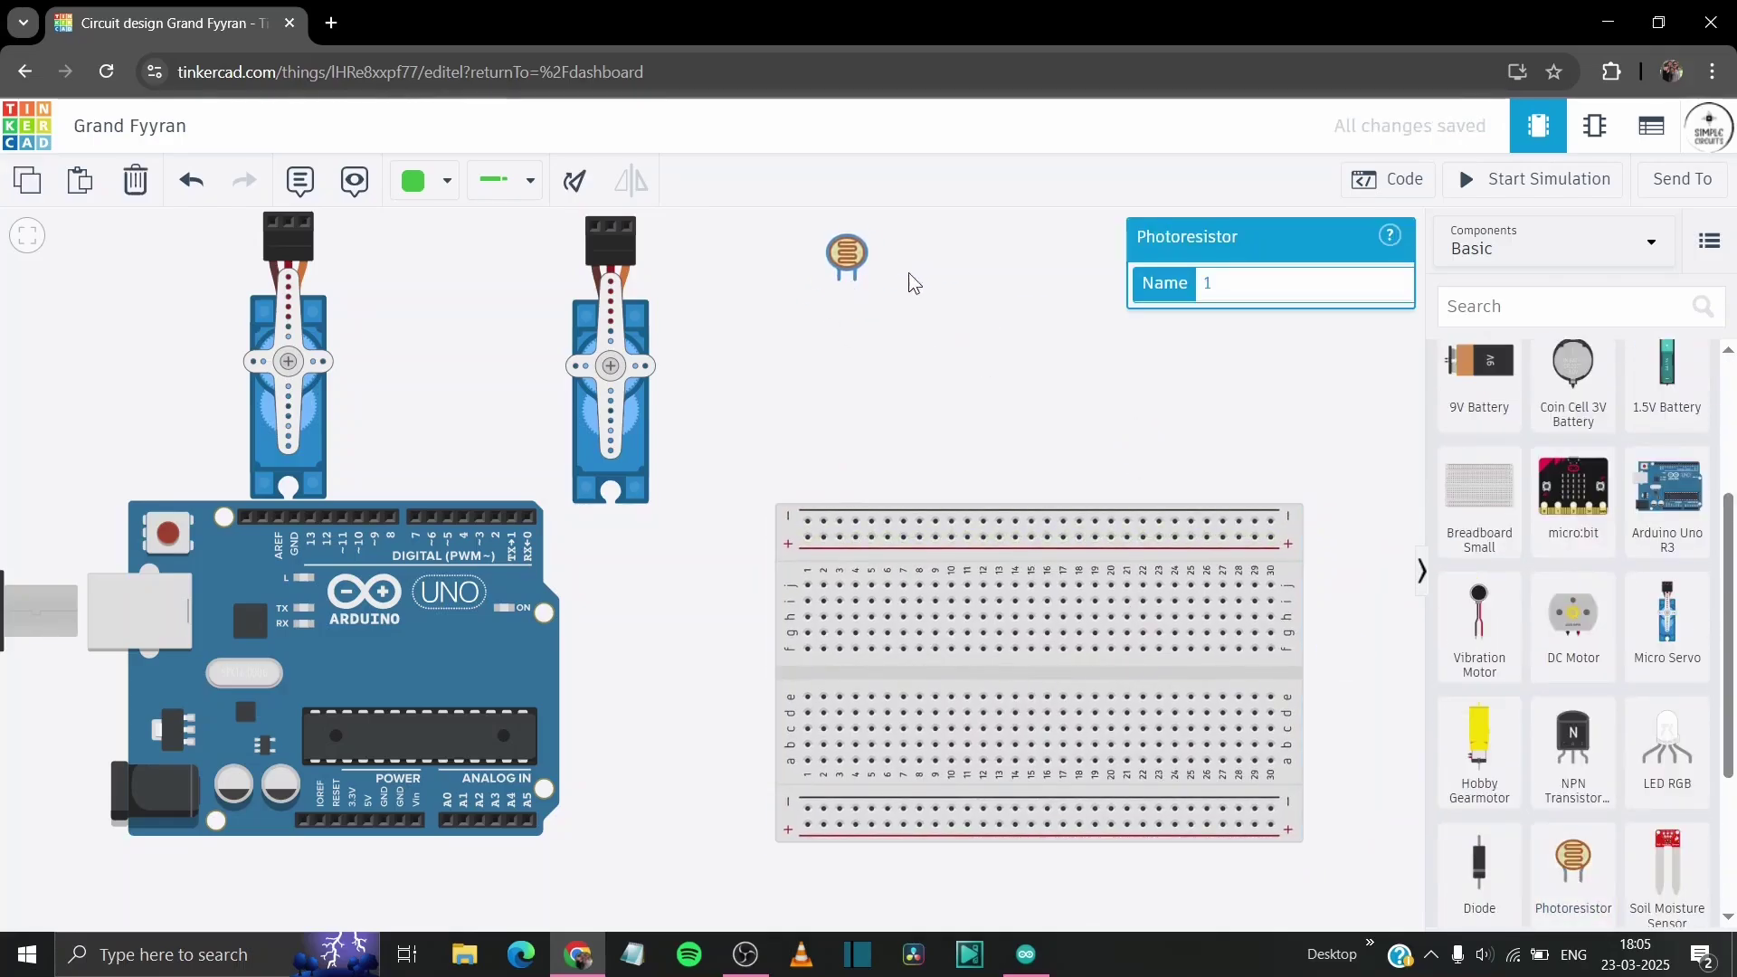
pyautogui.hotkey('ctrl', 'c')
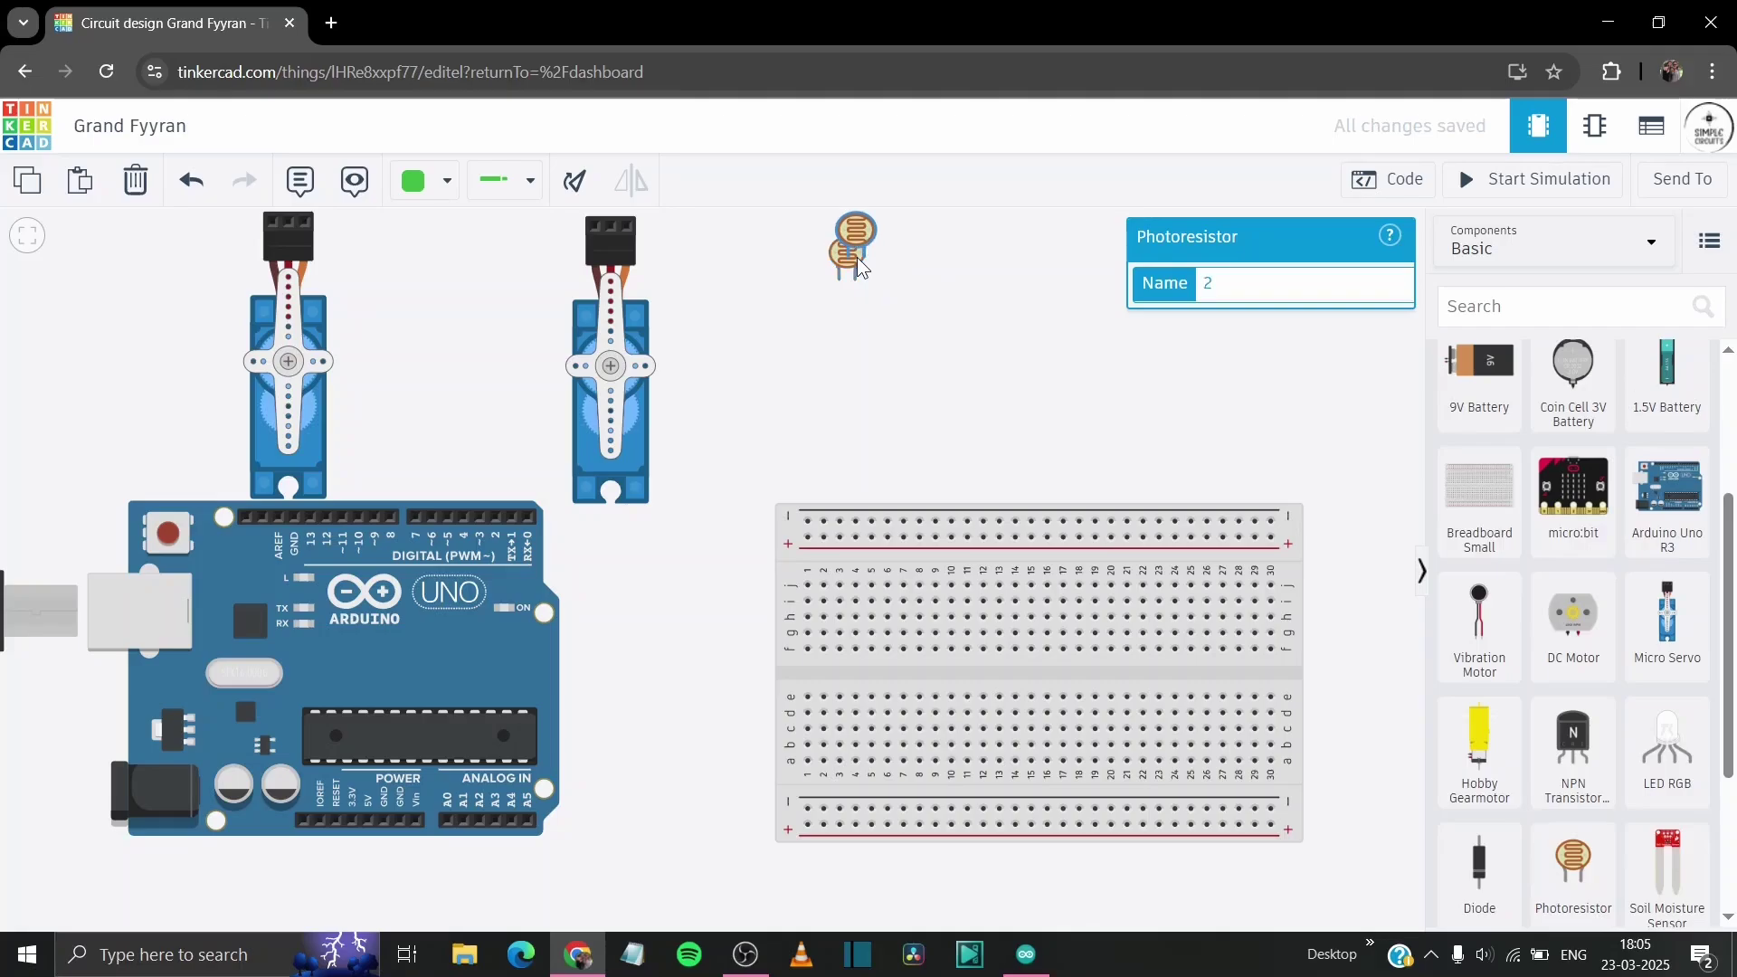
pyautogui.hotkey('ctrl', 'v')
pyautogui.hotkey('ctrl', 'v')
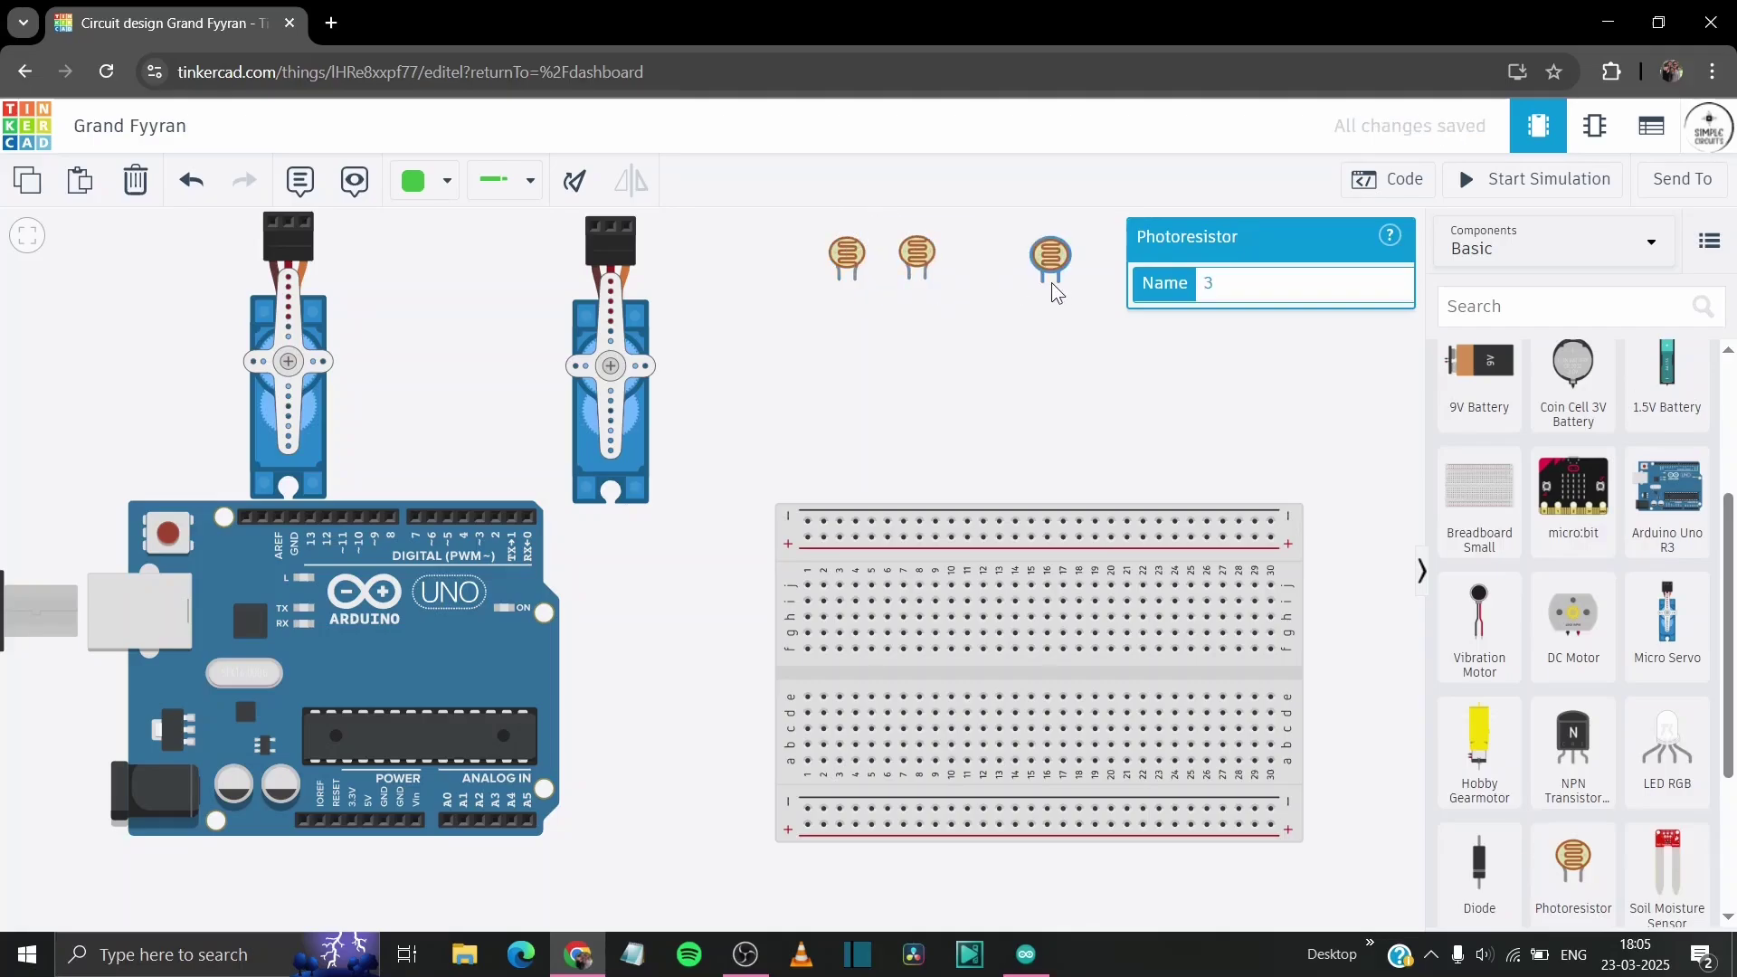
pyautogui.moveTo(1053, 288); pyautogui.dragTo(998, 292)
pyautogui.hotkey('ctrl', 'v')
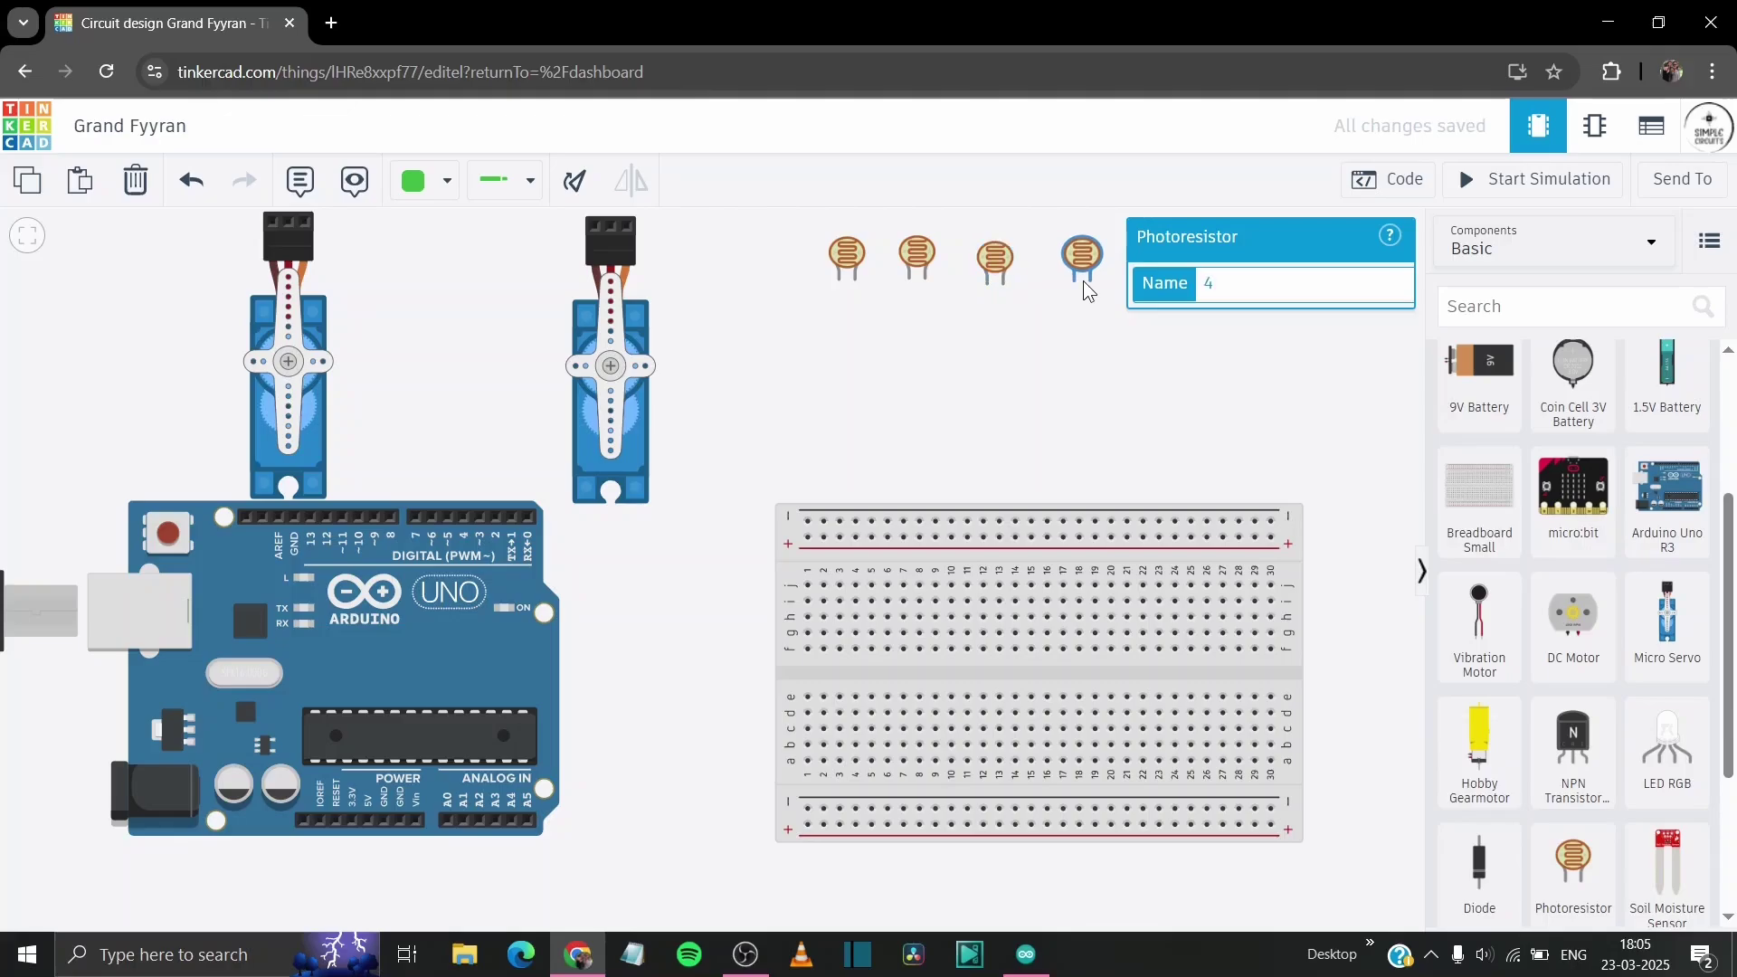
pyautogui.click(1097, 389)
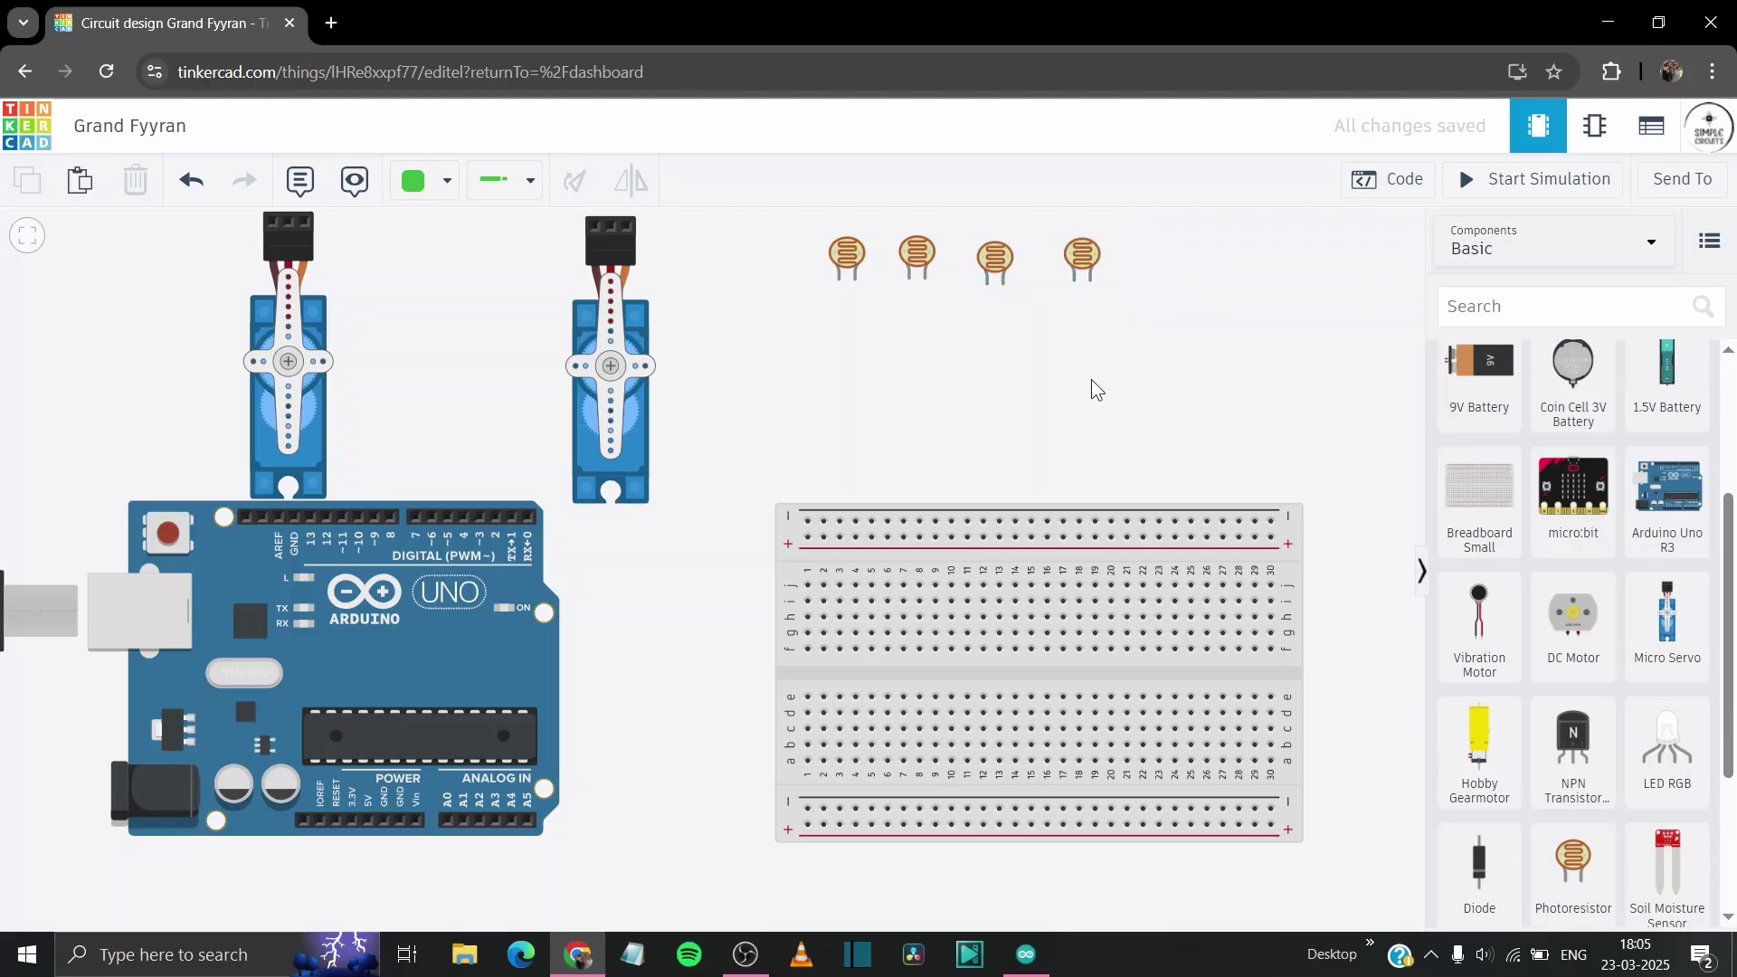
pyautogui.click(848, 258)
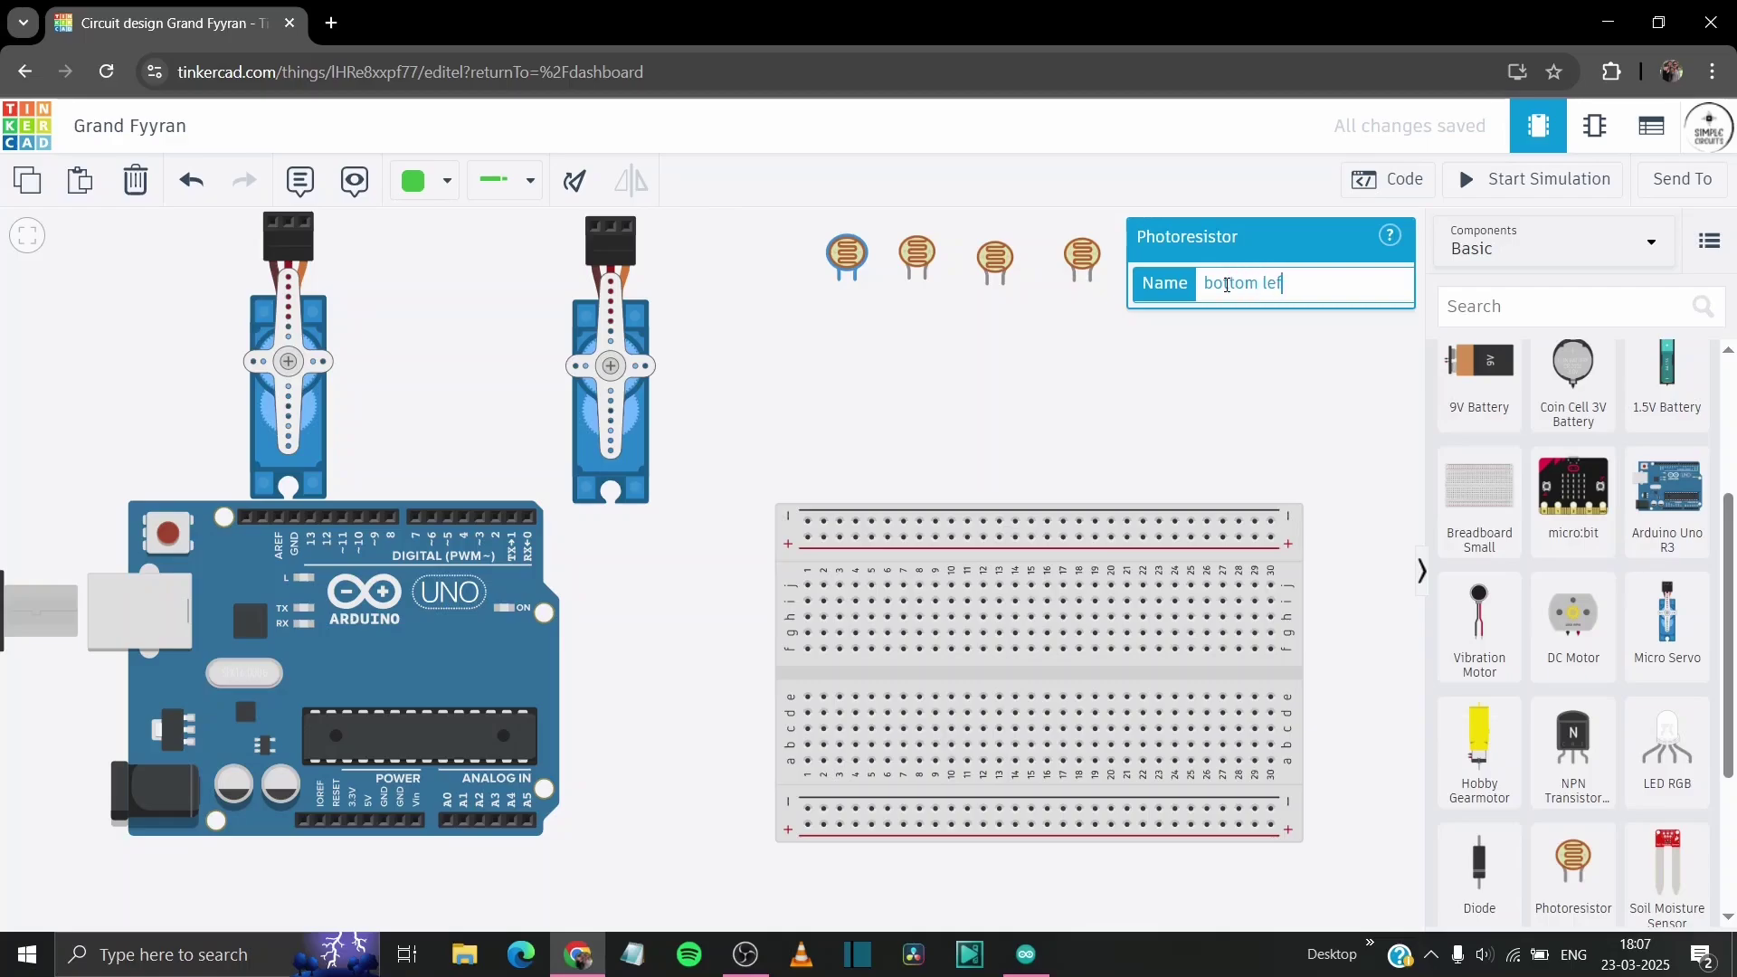
# - Name the photoresistors bottom left ldr, top right ldr, bottom right ldr and top left ldr
pyautogui.click(1168, 370)
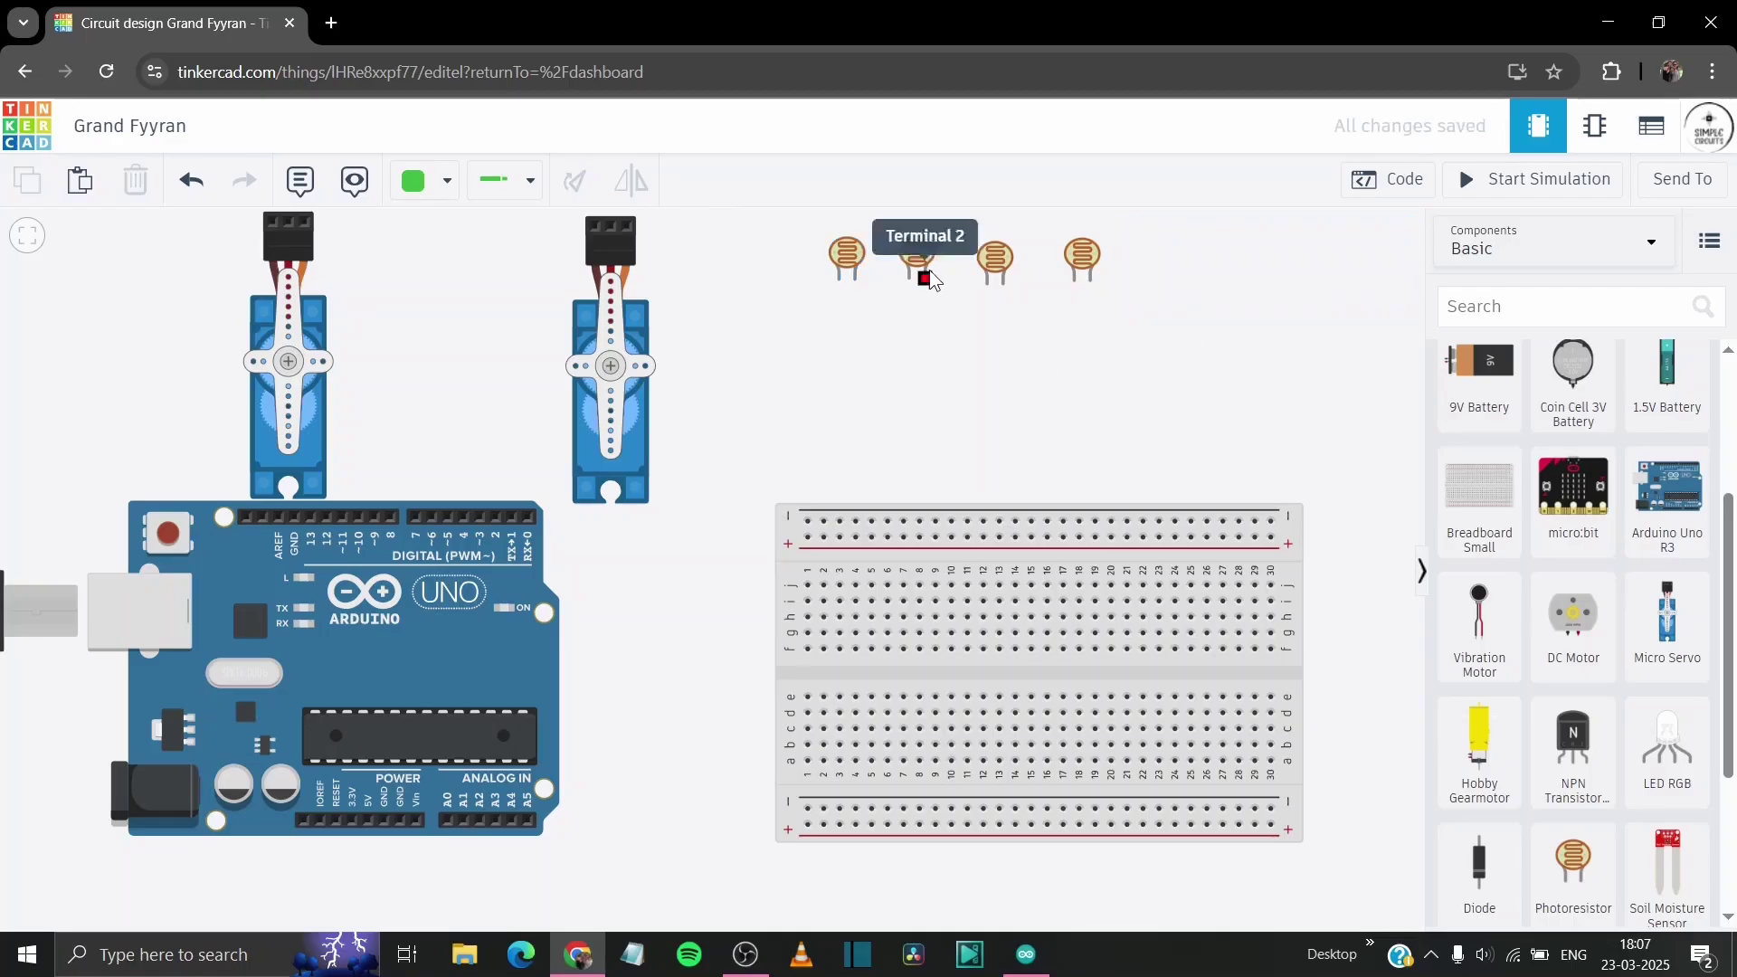
pyautogui.click(920, 262)
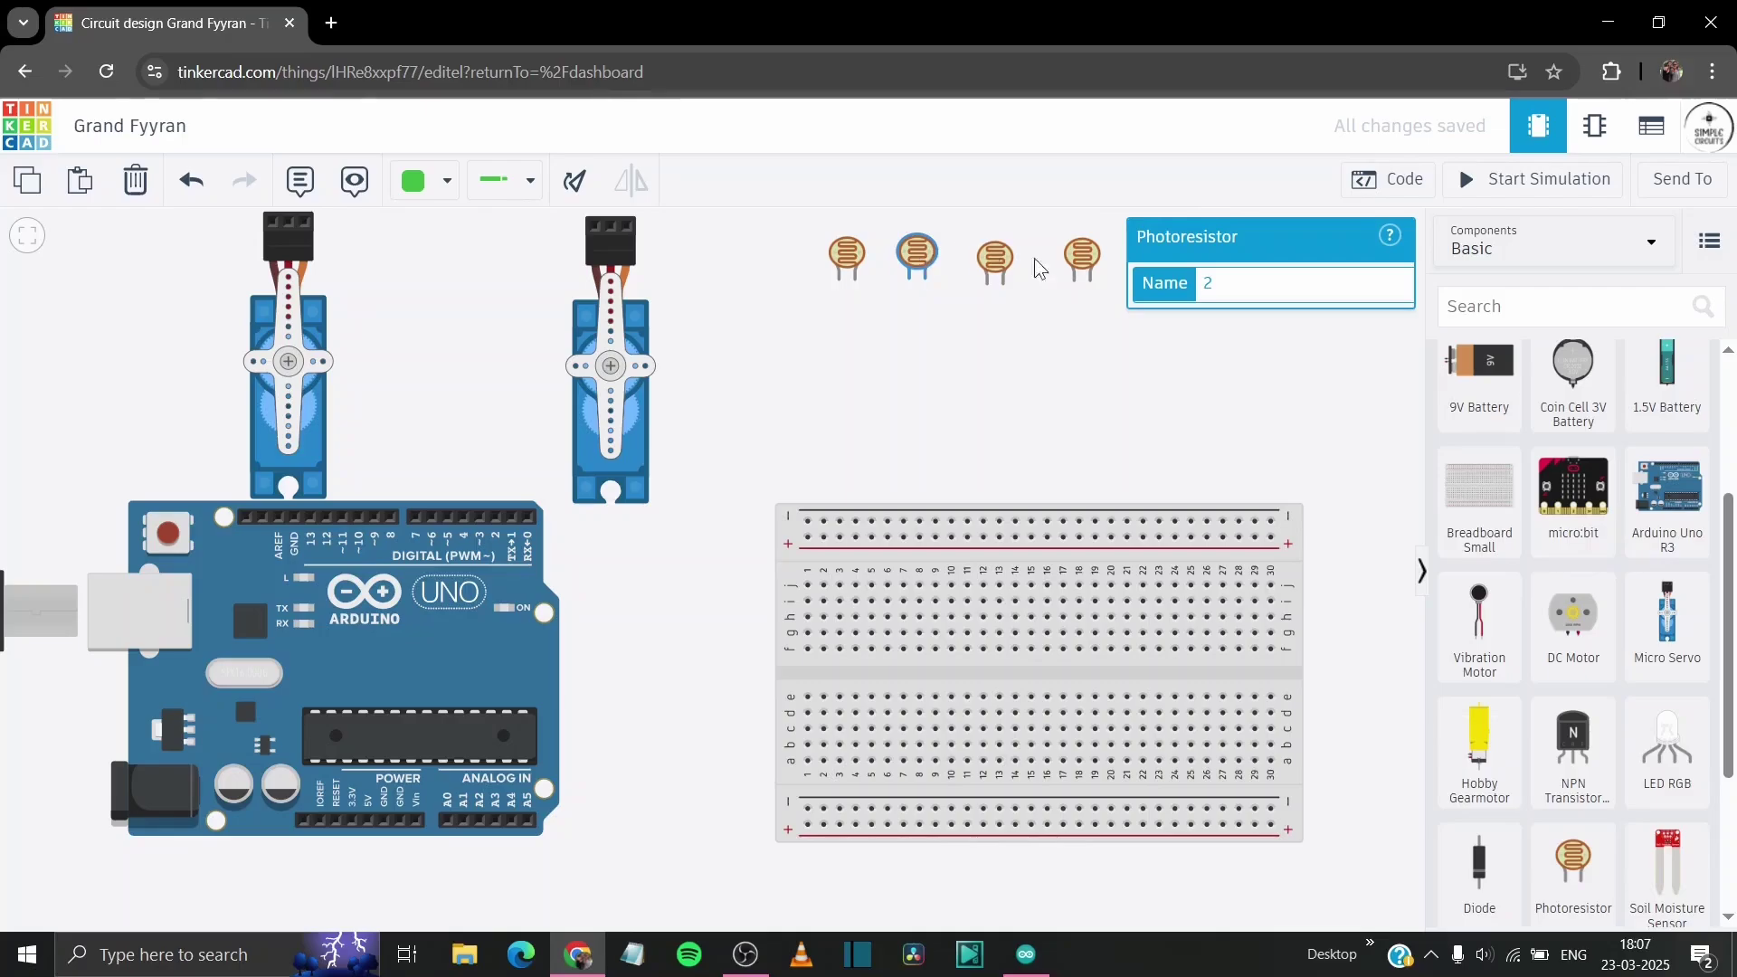
pyautogui.press('BackSpace')
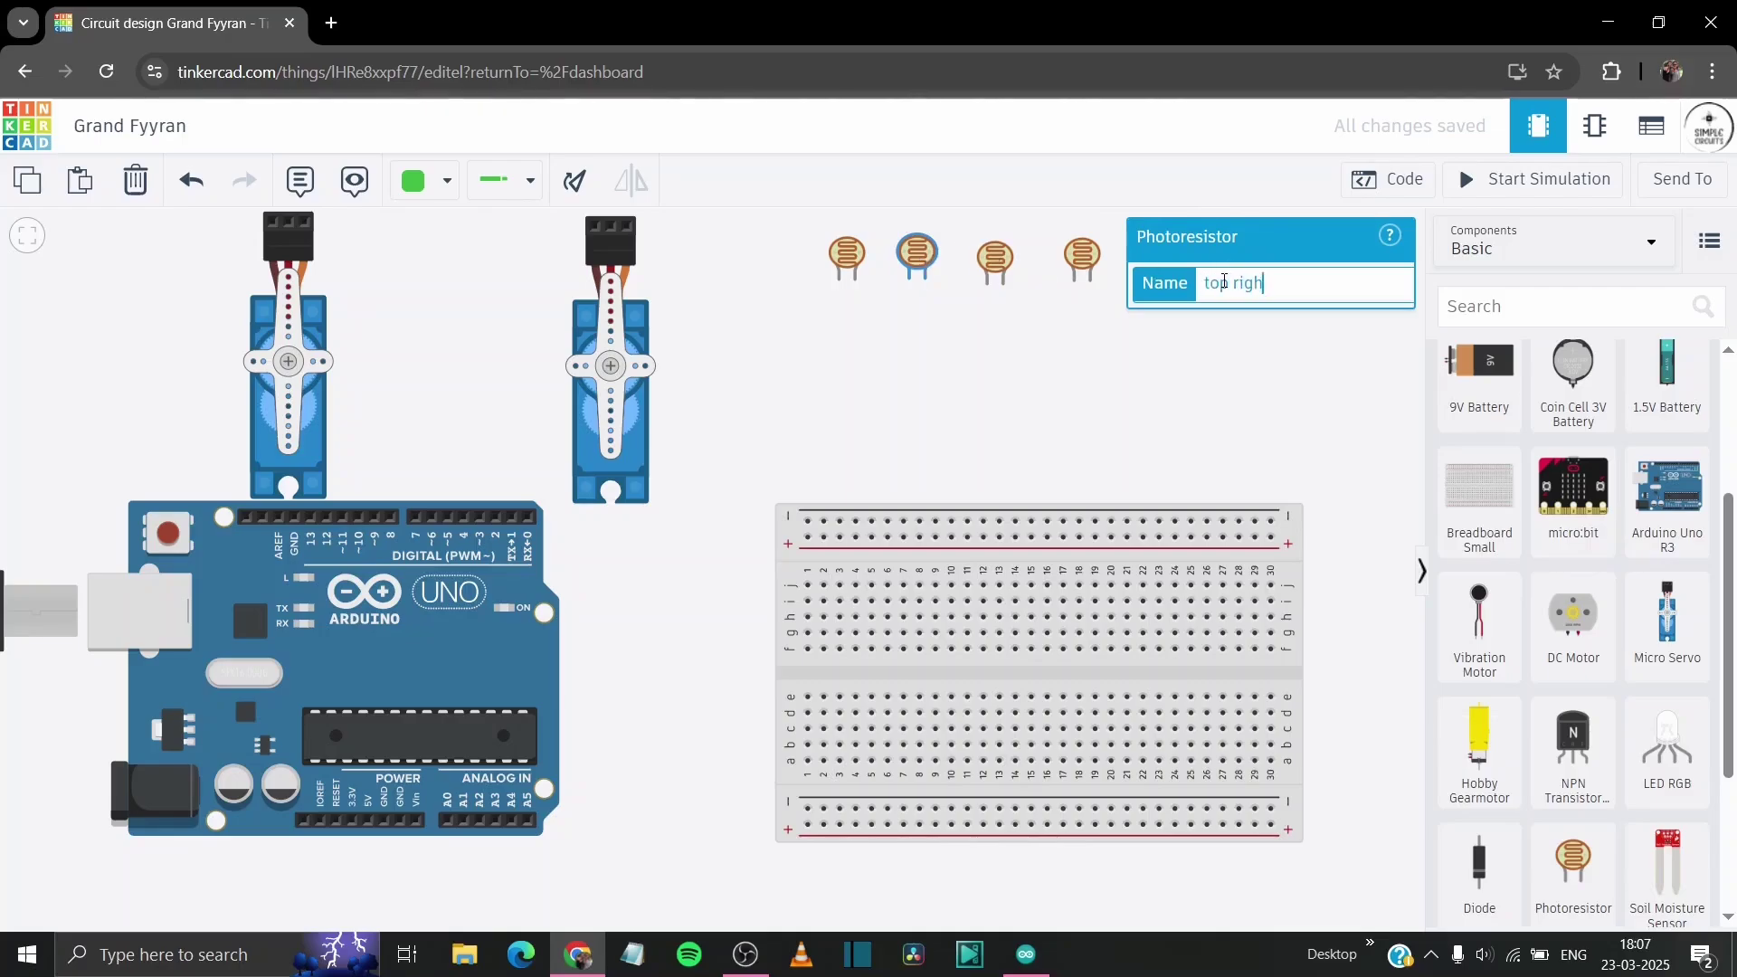
pyautogui.click(996, 259)
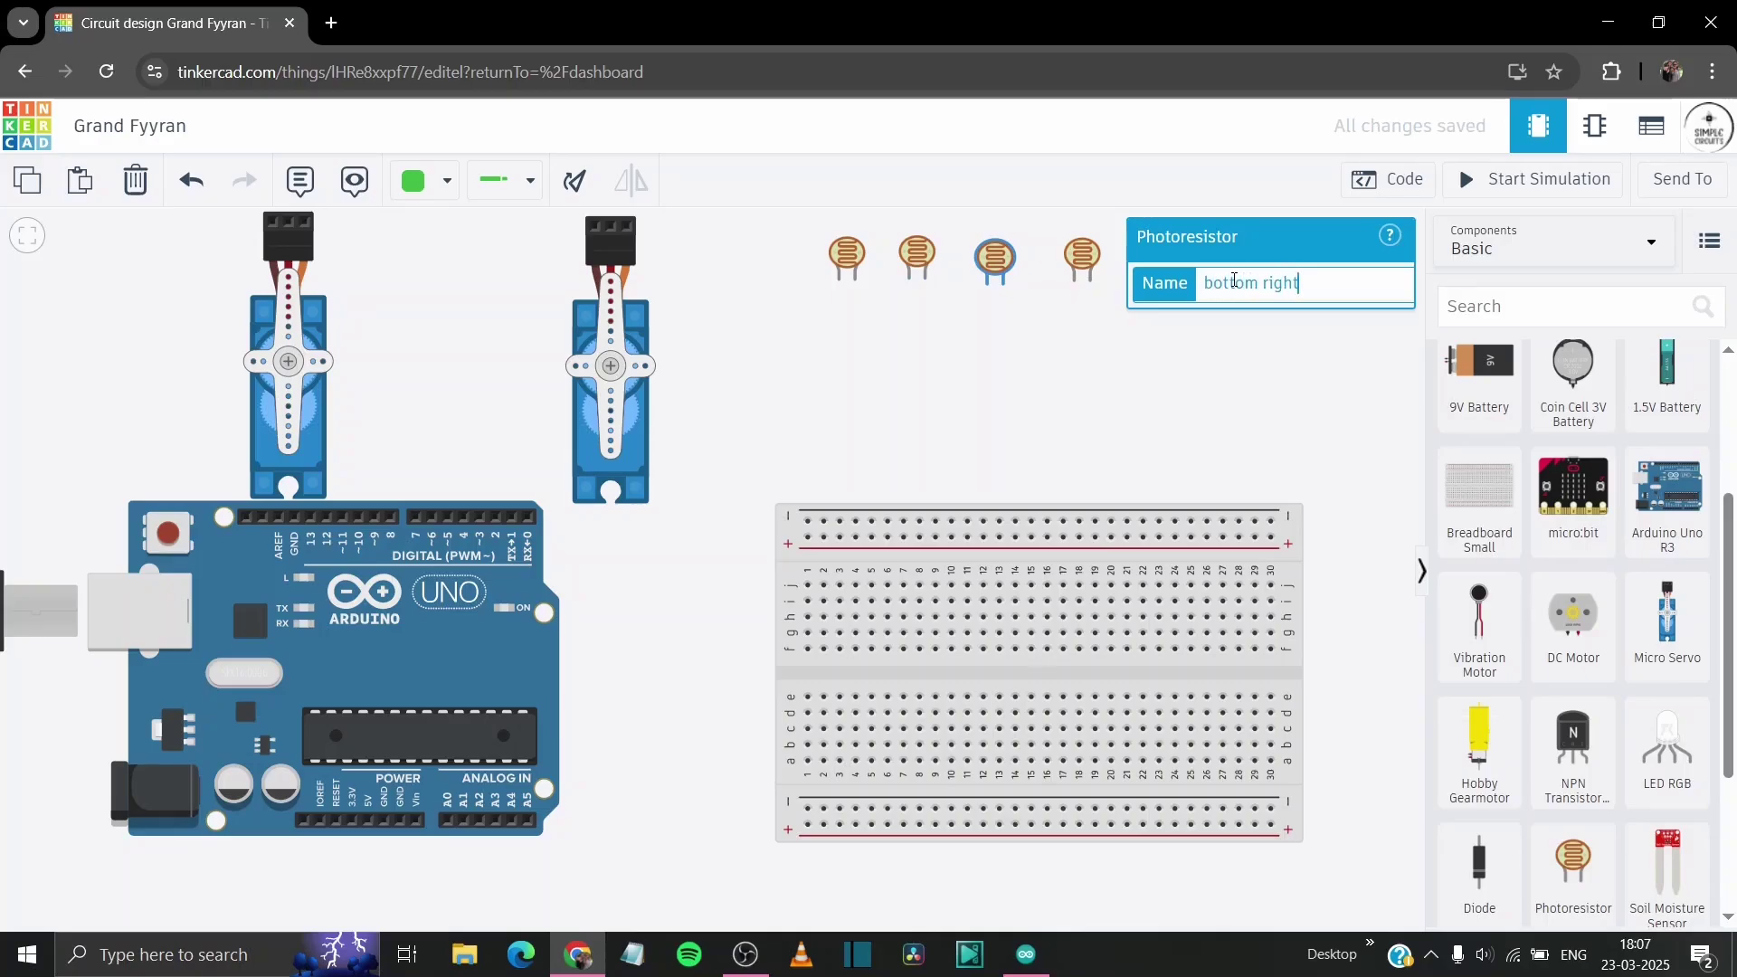
pyautogui.click(1082, 259)
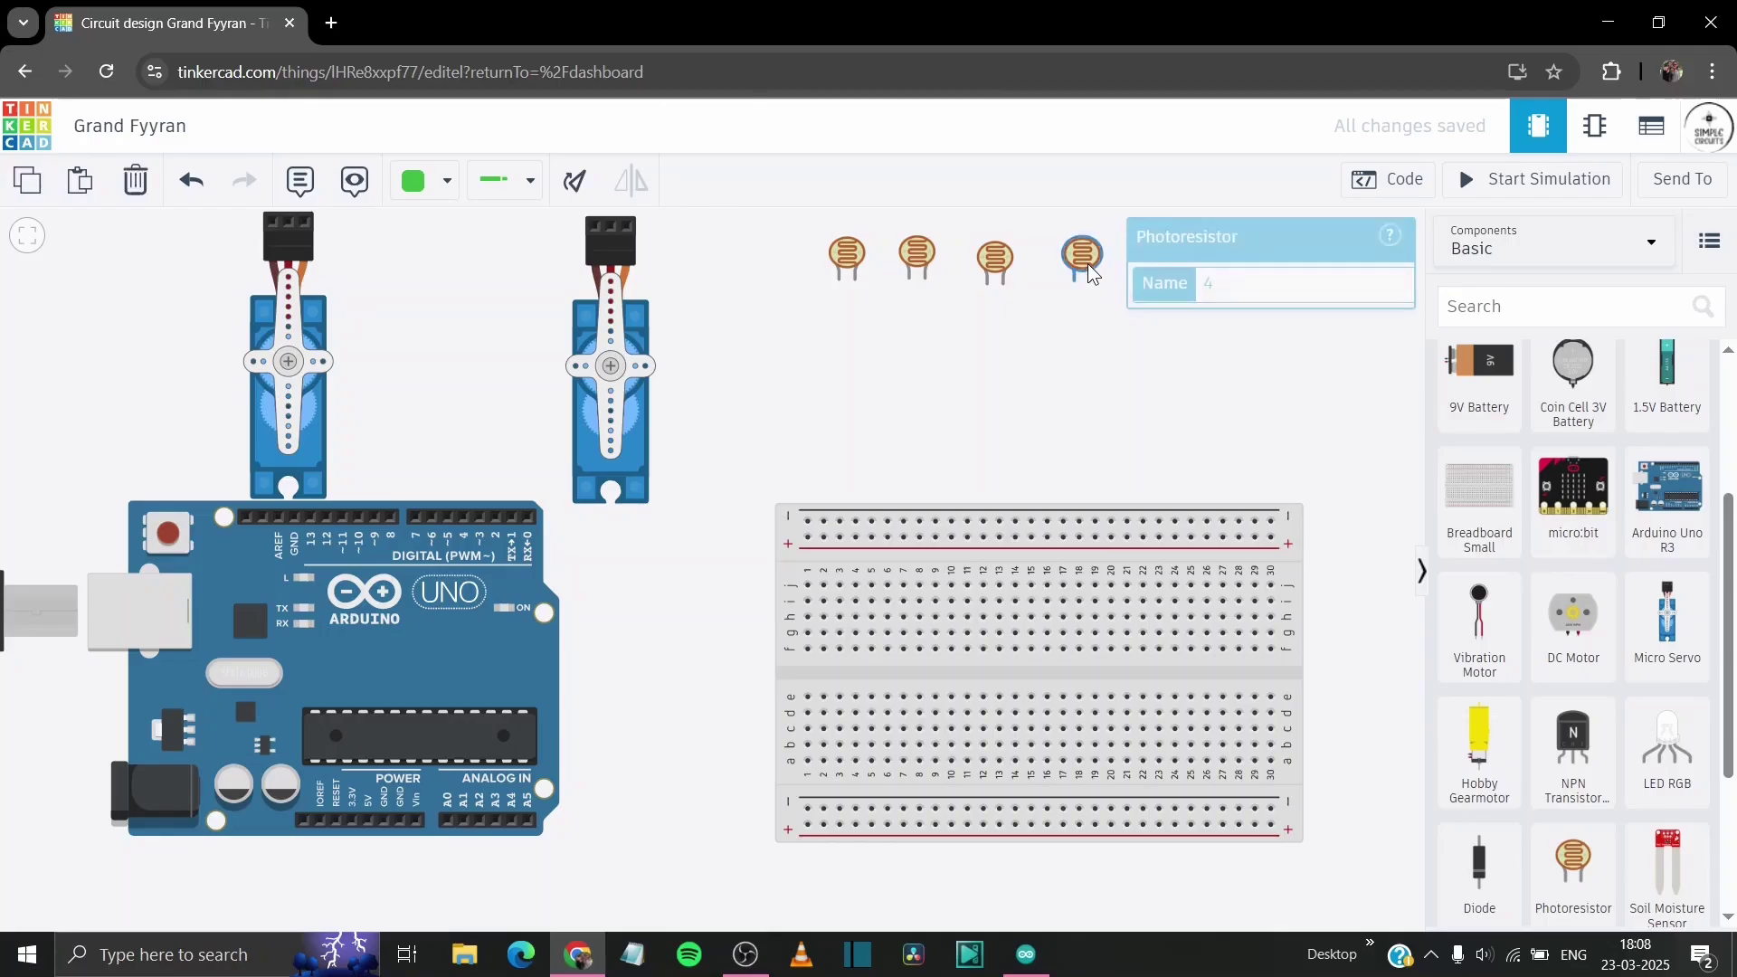
pyautogui.click(1236, 284)
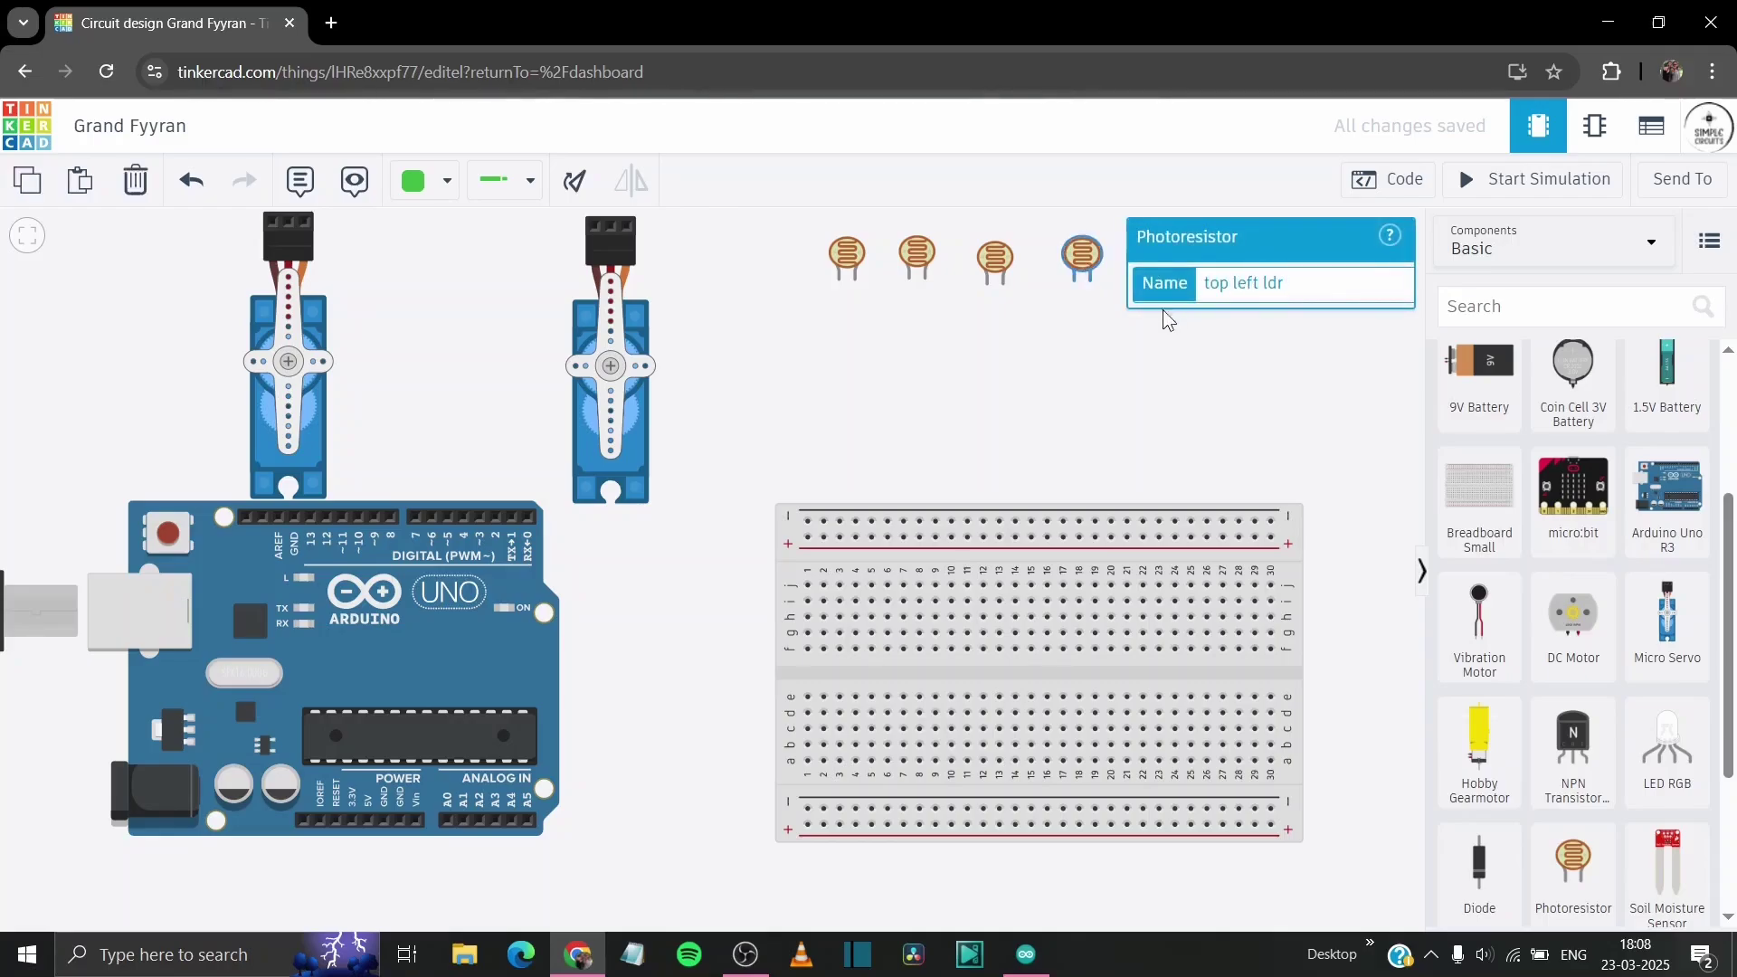
pyautogui.click(1116, 368)
pyautogui.scroll(-3, 746, 417)
# - Name the right servo 'horizontal servo' and the left servo 'vertical servo'
pyautogui.click(685, 423)
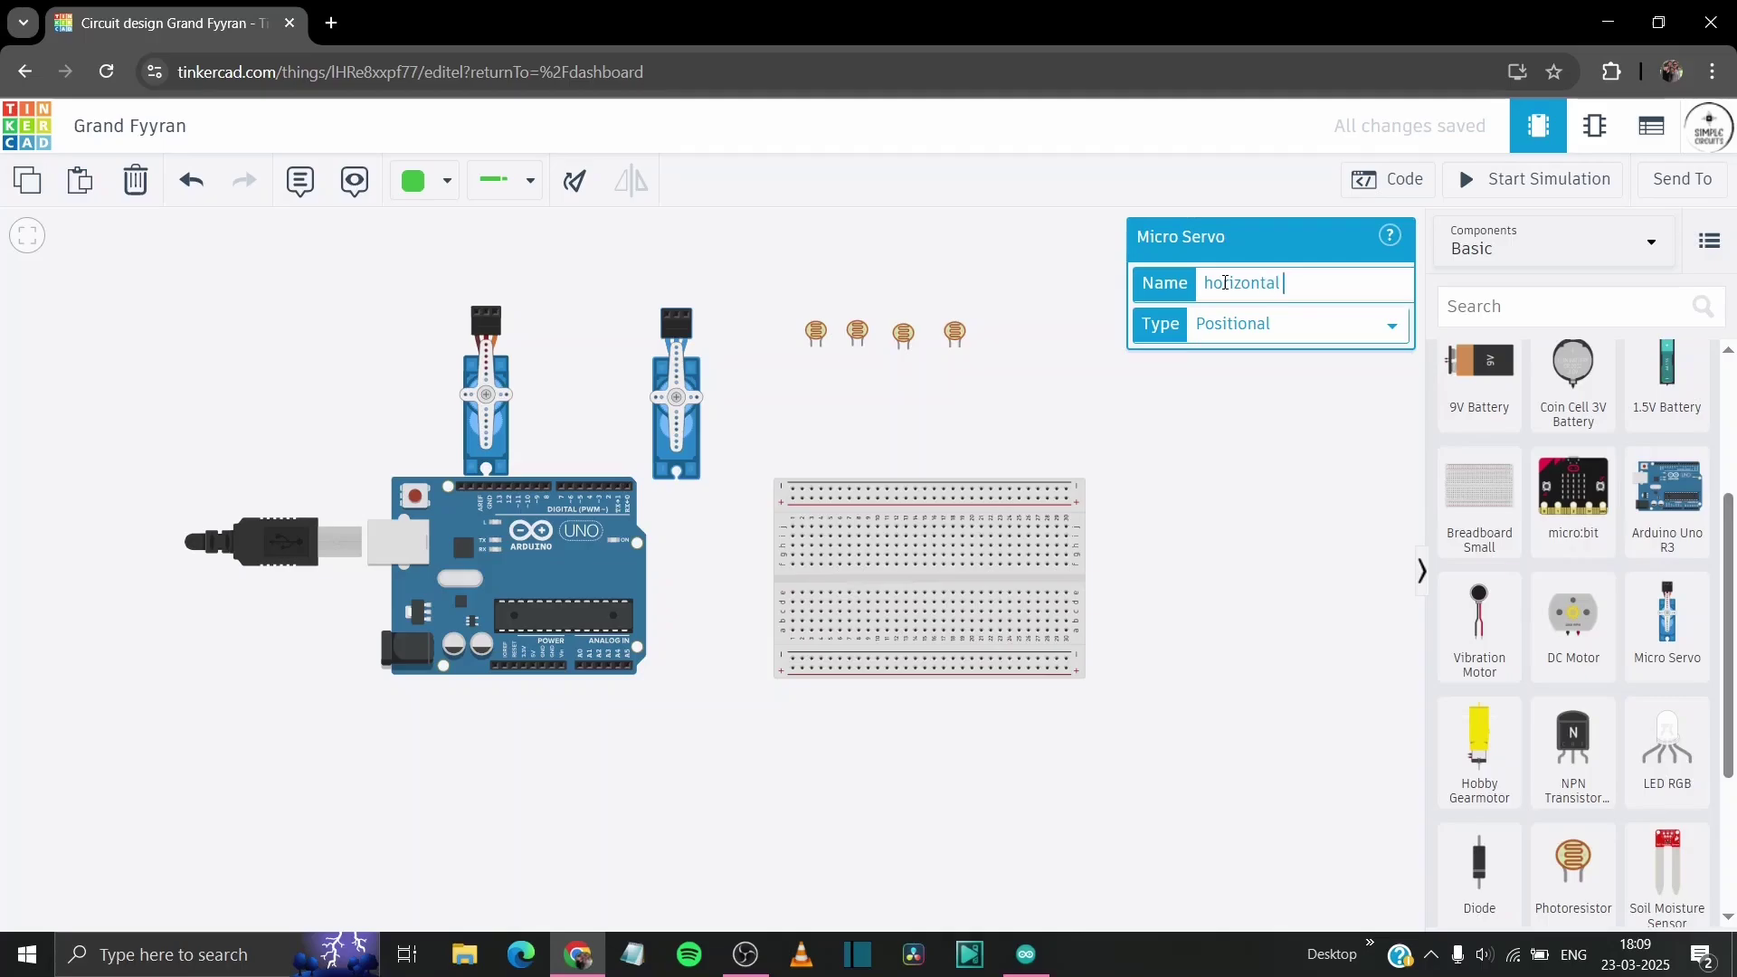
pyautogui.click(1171, 419)
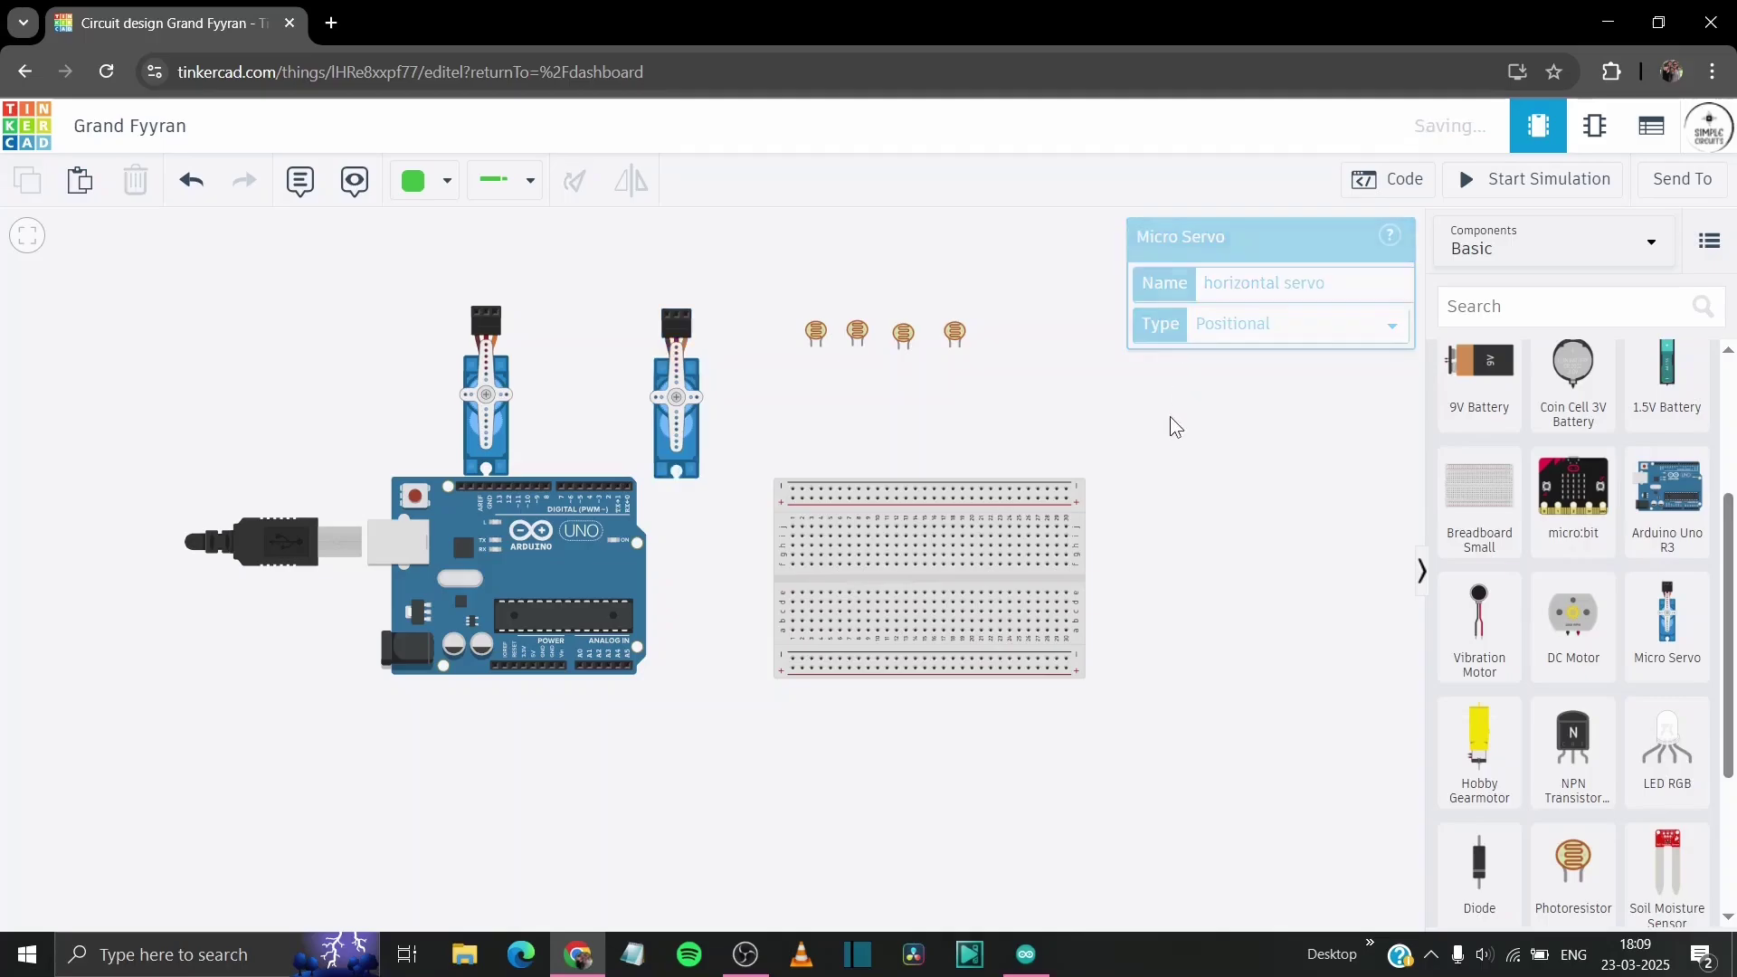
pyautogui.click(486, 416)
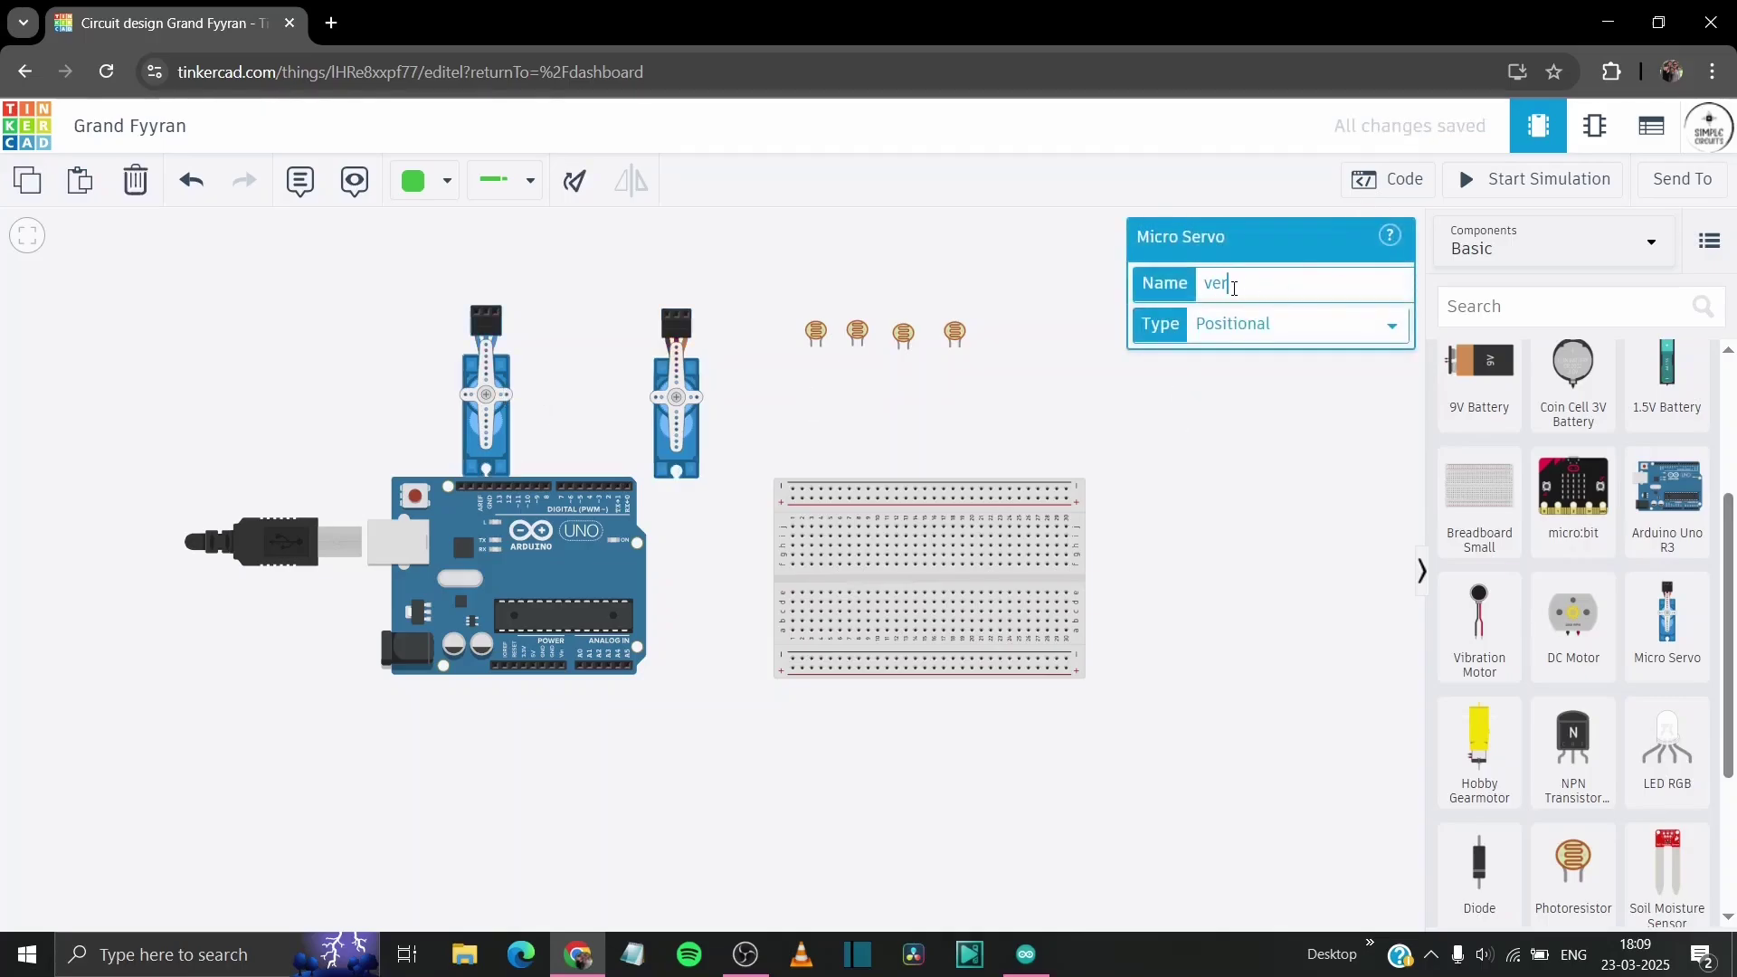
# - Rotate both servos until they are upside-down
pyautogui.click(576, 181)
pyautogui.click(576, 181)
pyautogui.click(576, 181)
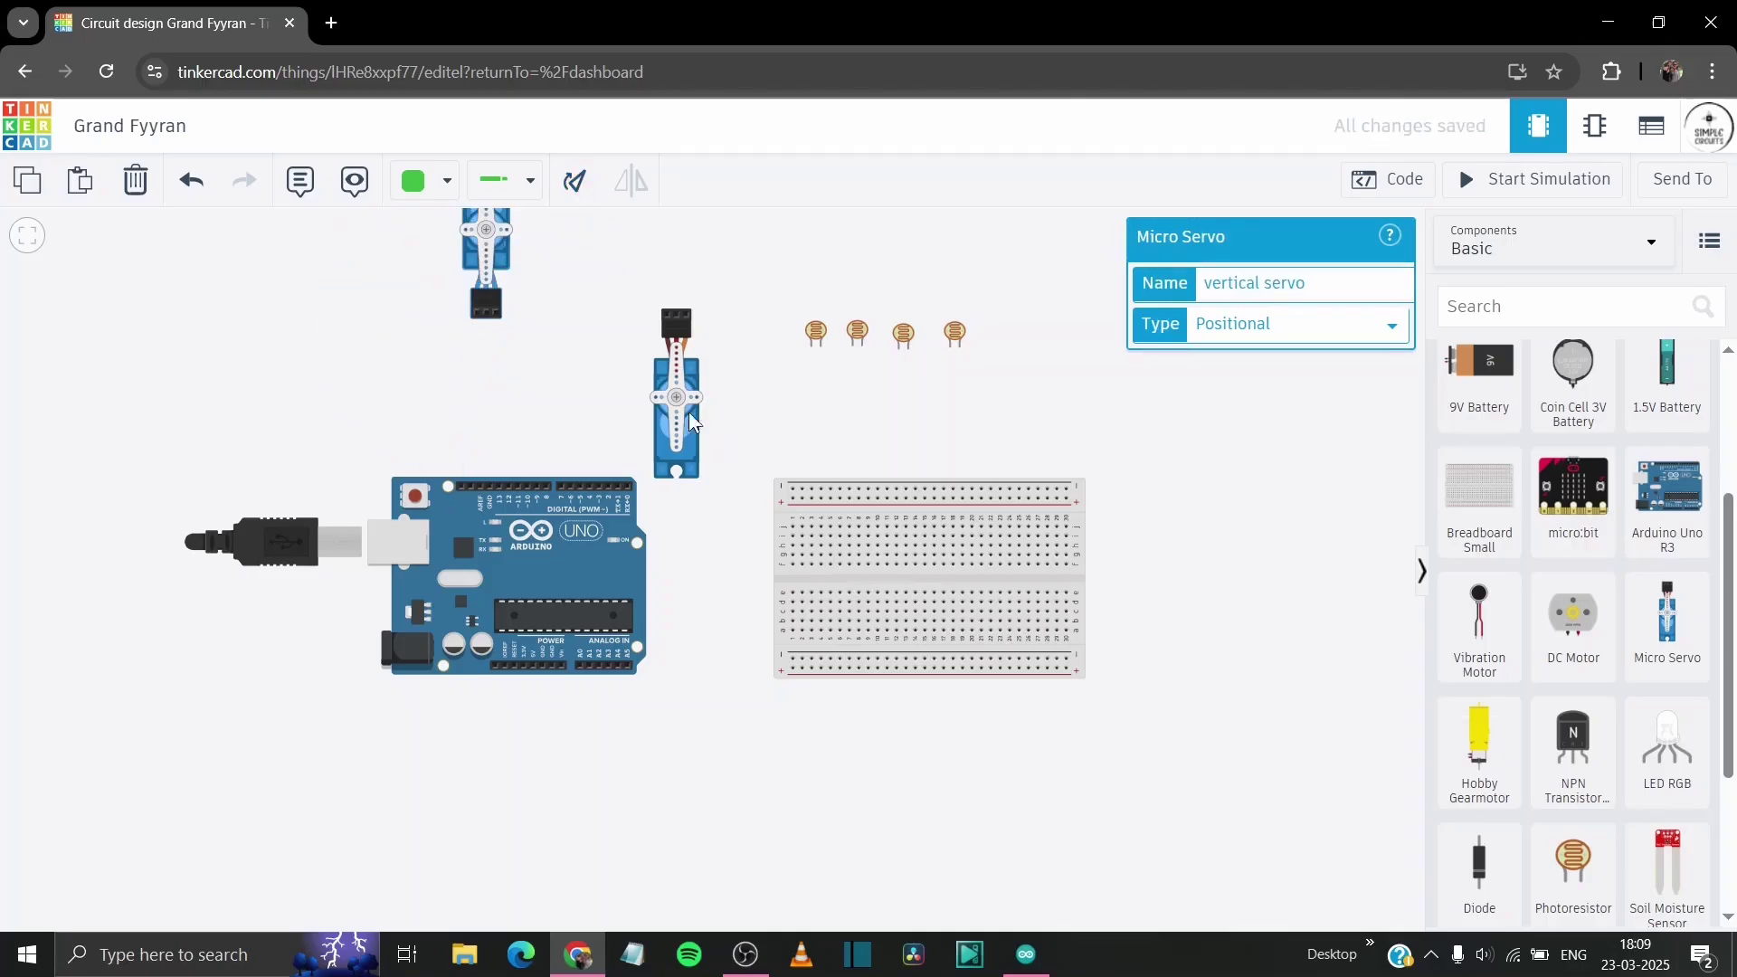
pyautogui.click(679, 405)
pyautogui.click(575, 181)
pyautogui.click(575, 181)
pyautogui.click(576, 181)
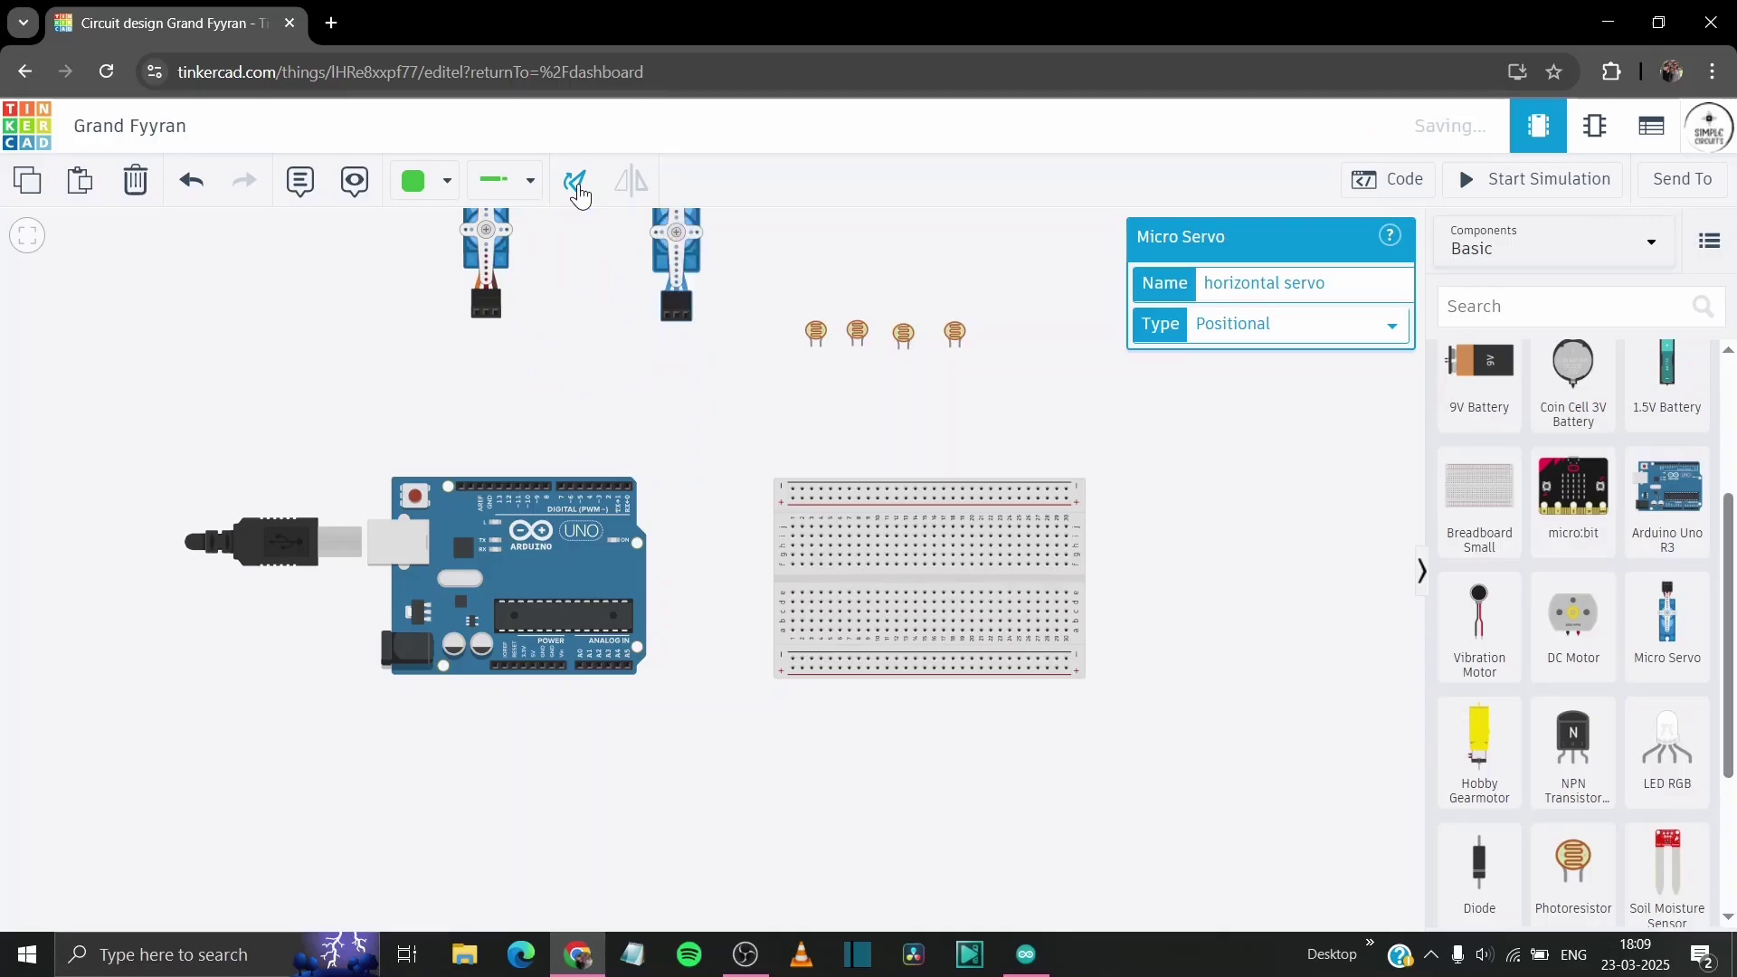
pyautogui.click(678, 434)
pyautogui.scroll(3, 1575, 543)
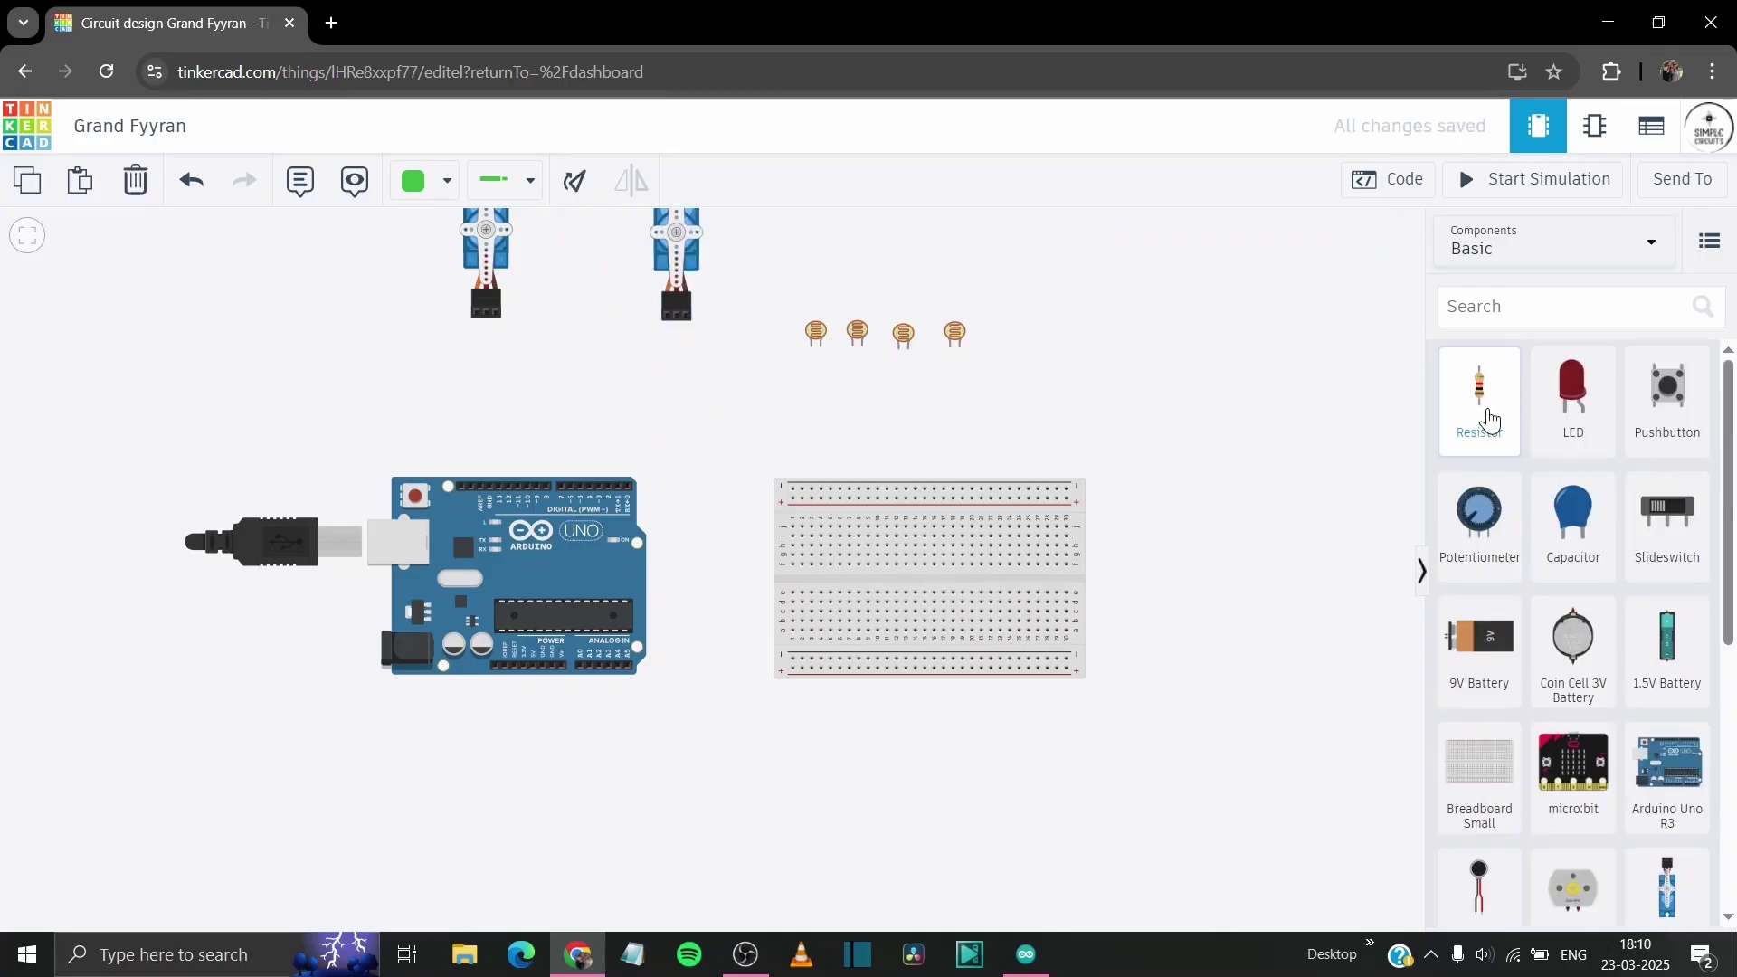
# - Place four 1 kΩ resistors on the breadboard's lower half
pyautogui.moveTo(1479, 399); pyautogui.dragTo(908, 640)
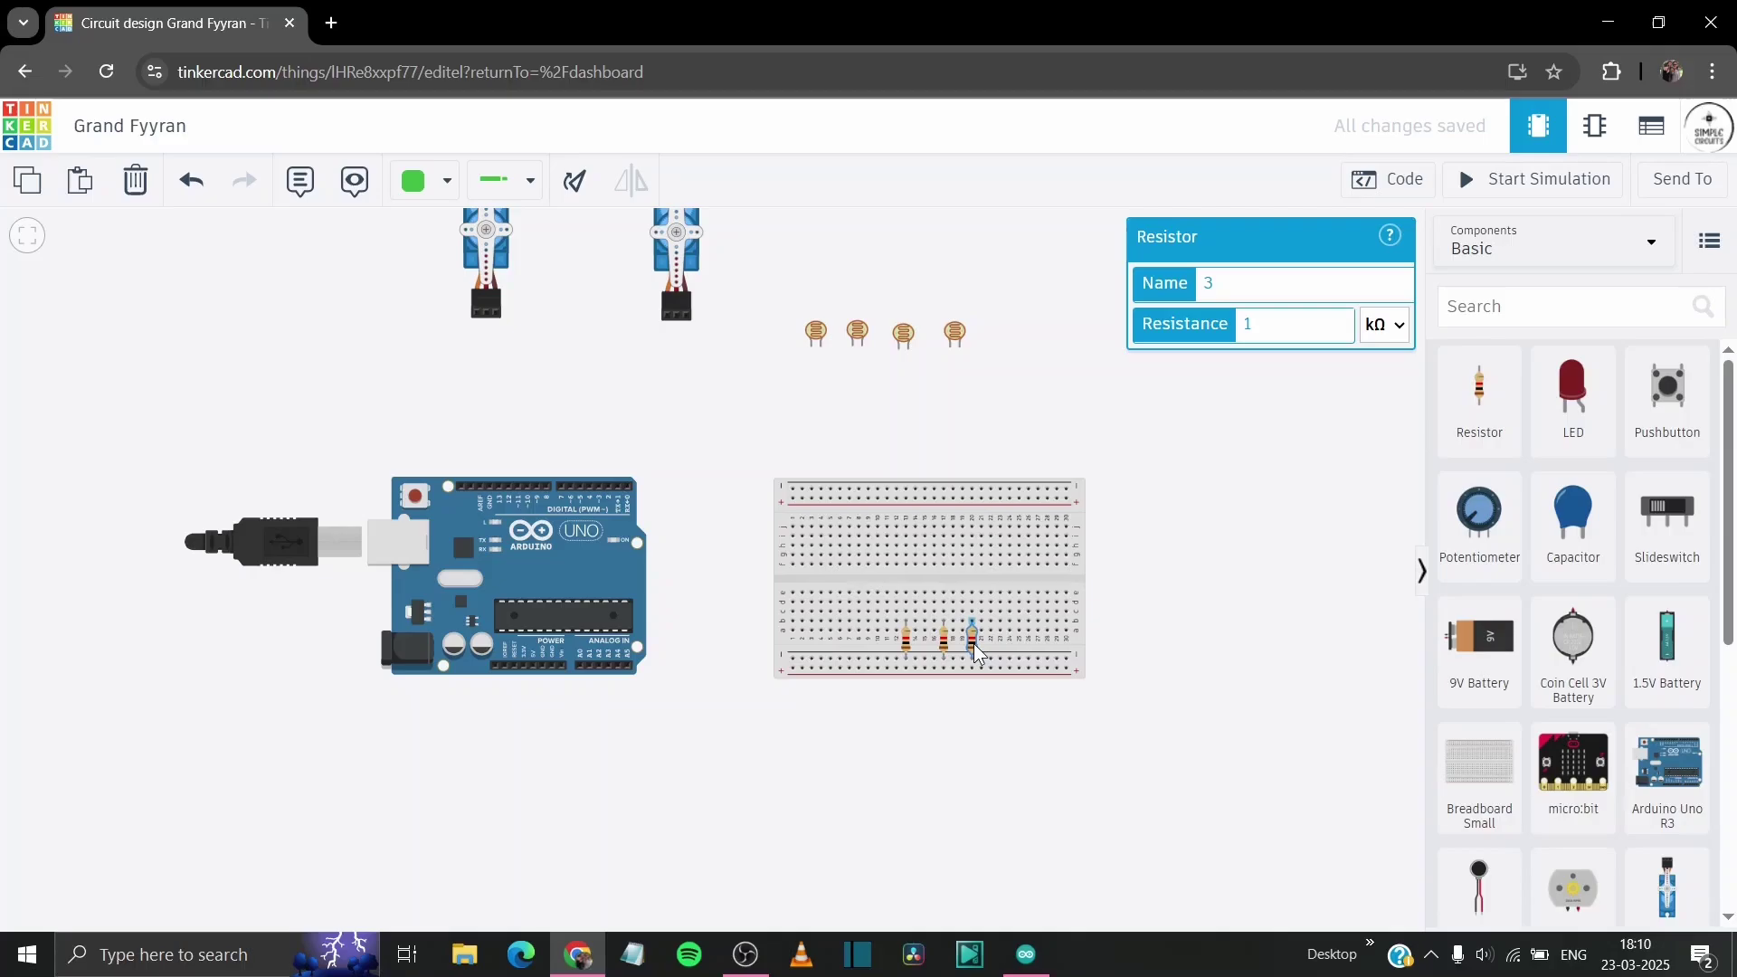
pyautogui.moveTo(1003, 654); pyautogui.dragTo(1030, 653)
pyautogui.click(1148, 612)
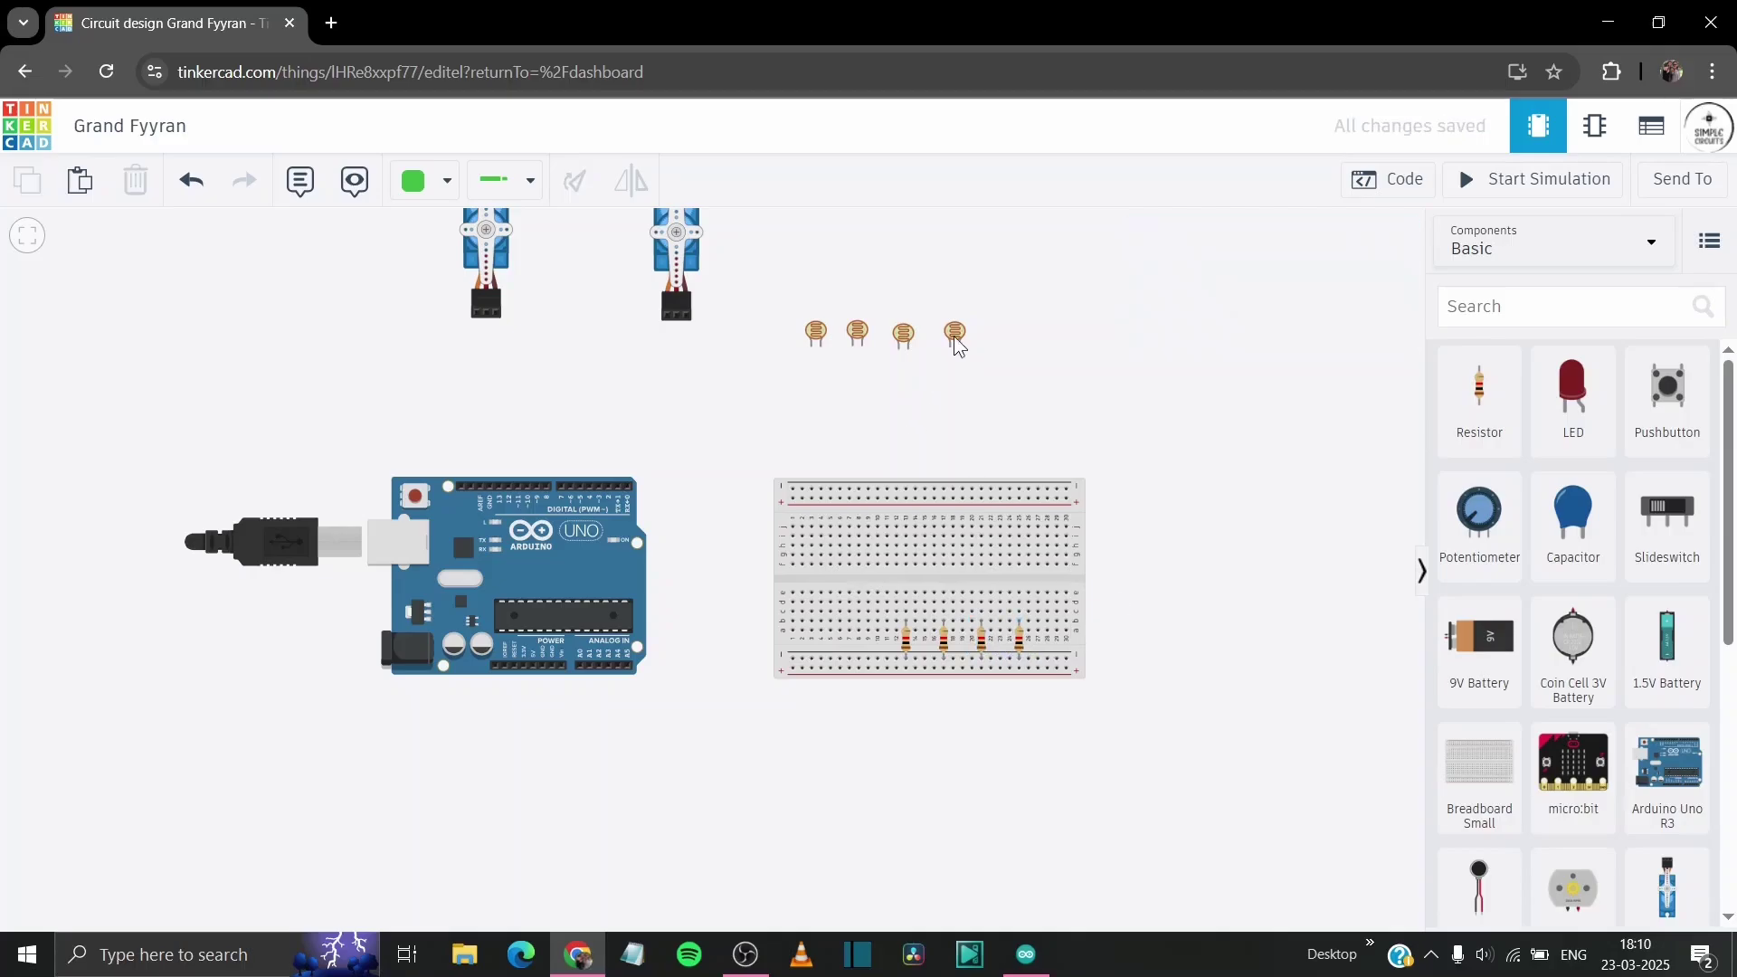
# - Shift the four photoresistors right so they line up above the resistors
pyautogui.moveTo(959, 346); pyautogui.dragTo(1034, 349)
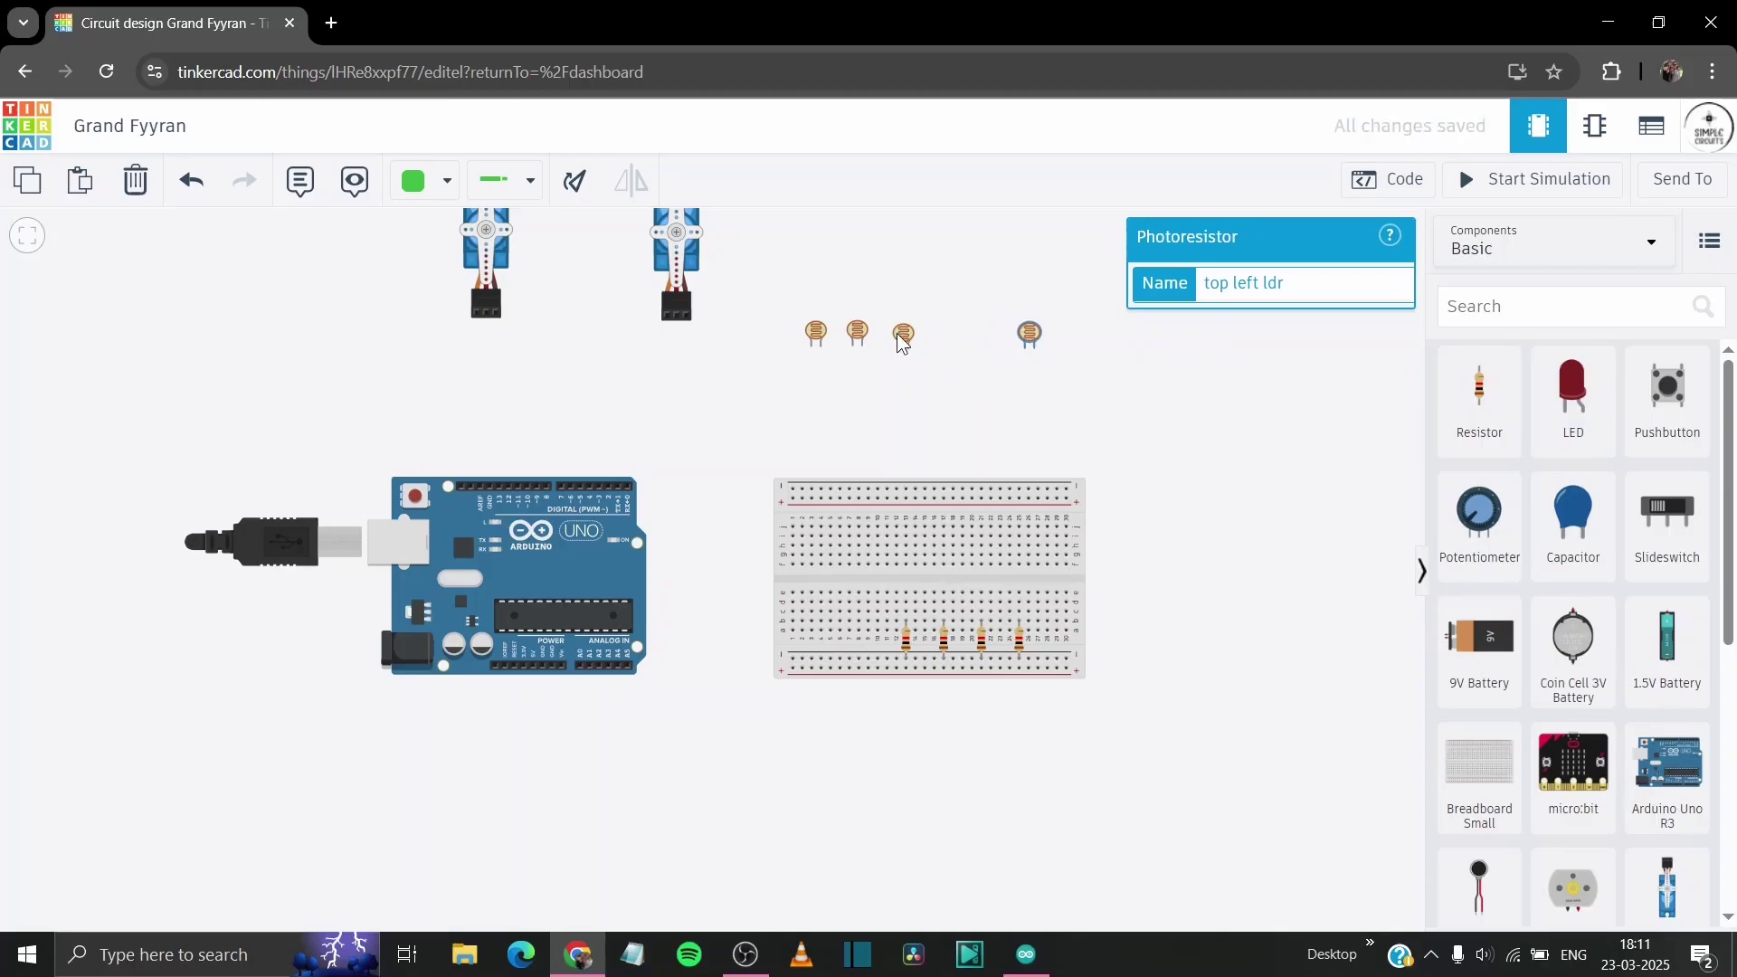
pyautogui.moveTo(902, 341); pyautogui.dragTo(995, 341)
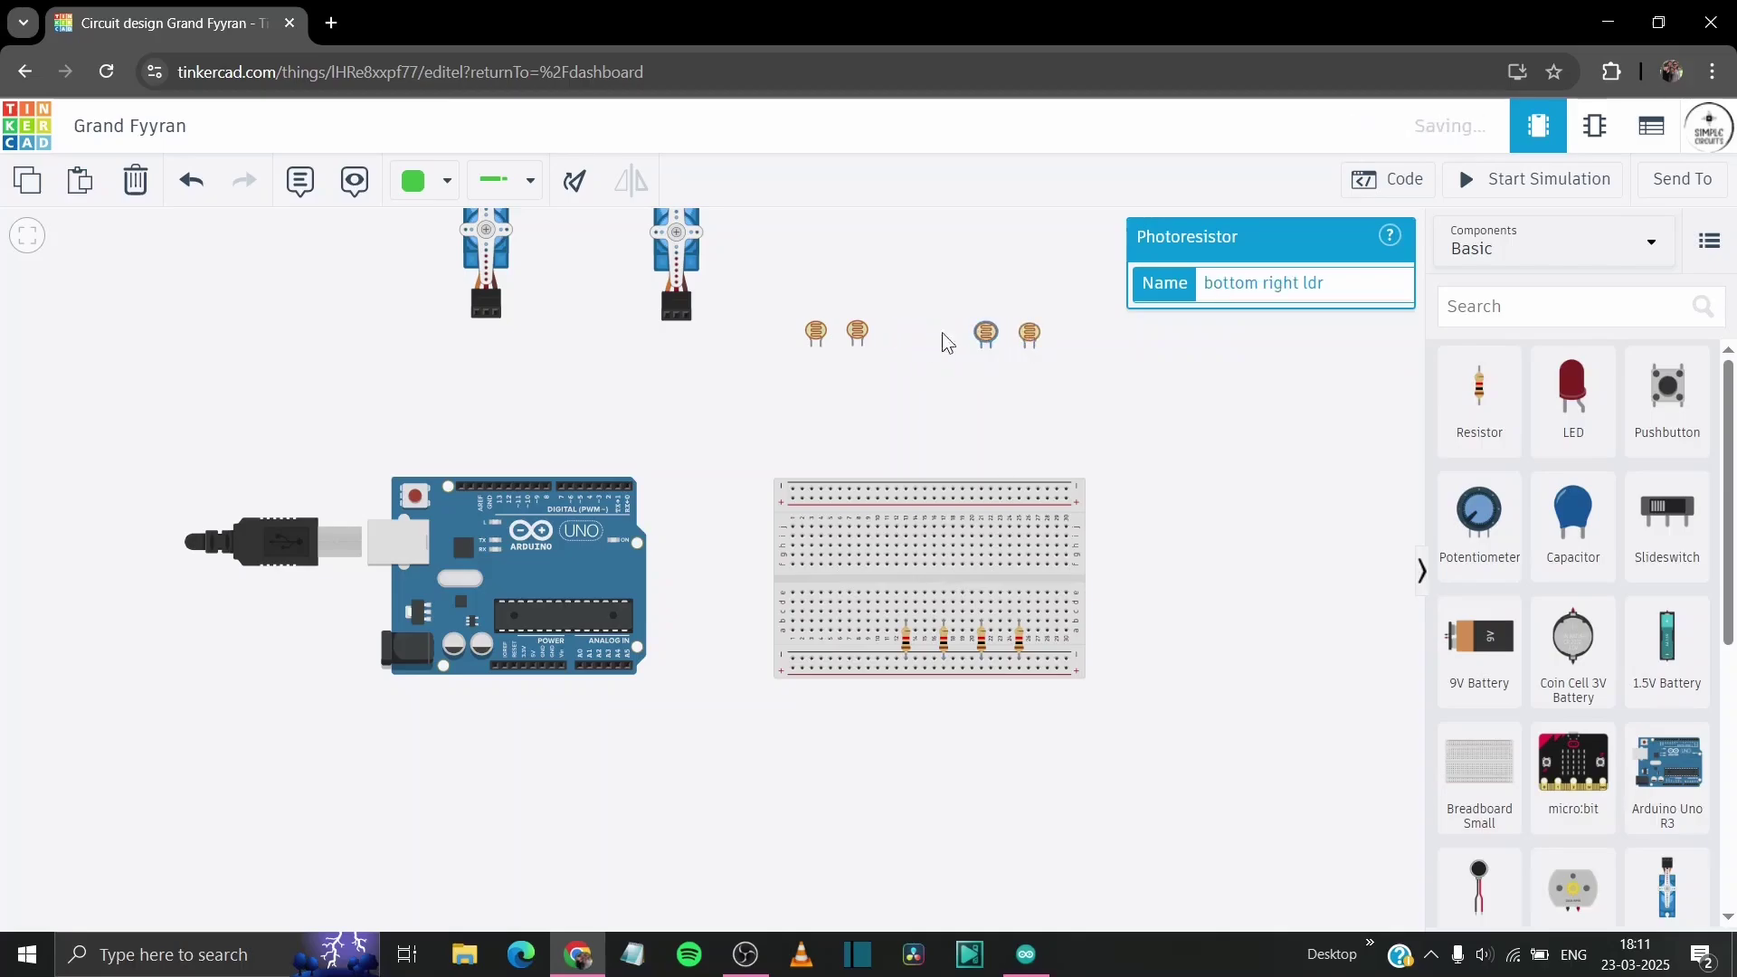
pyautogui.moveTo(858, 337); pyautogui.dragTo(941, 335)
pyautogui.moveTo(819, 342); pyautogui.dragTo(914, 342)
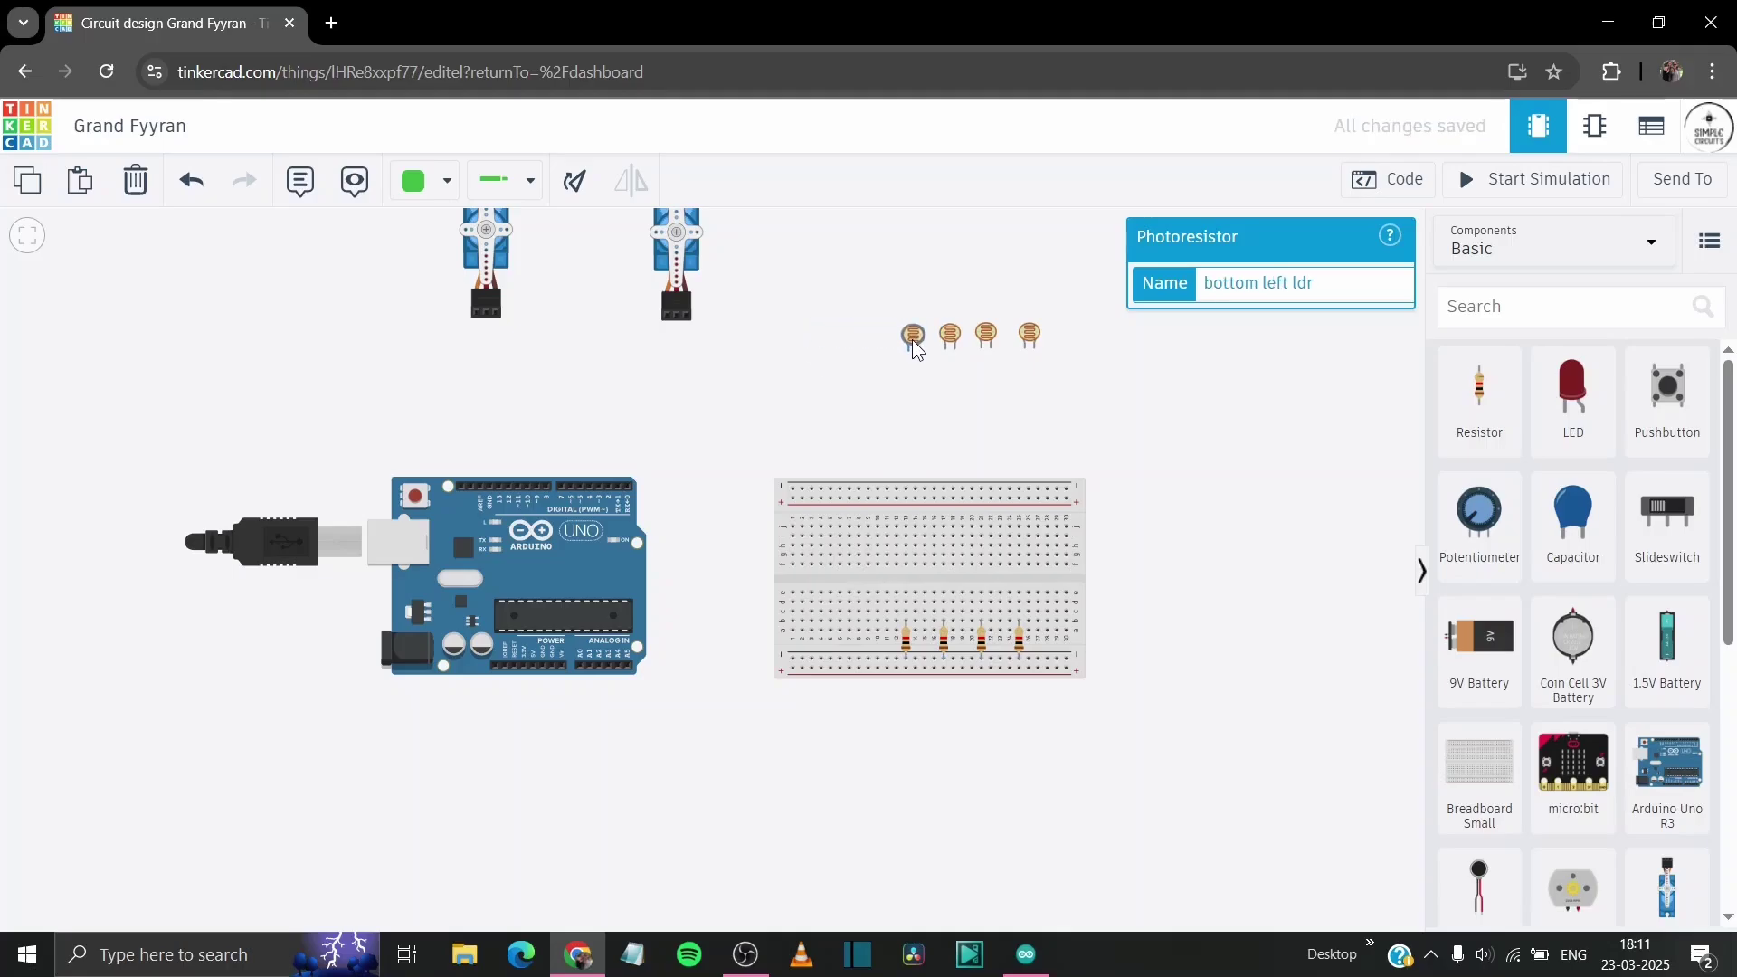
# - Wire one leg of each photoresistor to the breadboard column beside its resistor
pyautogui.click(1025, 346)
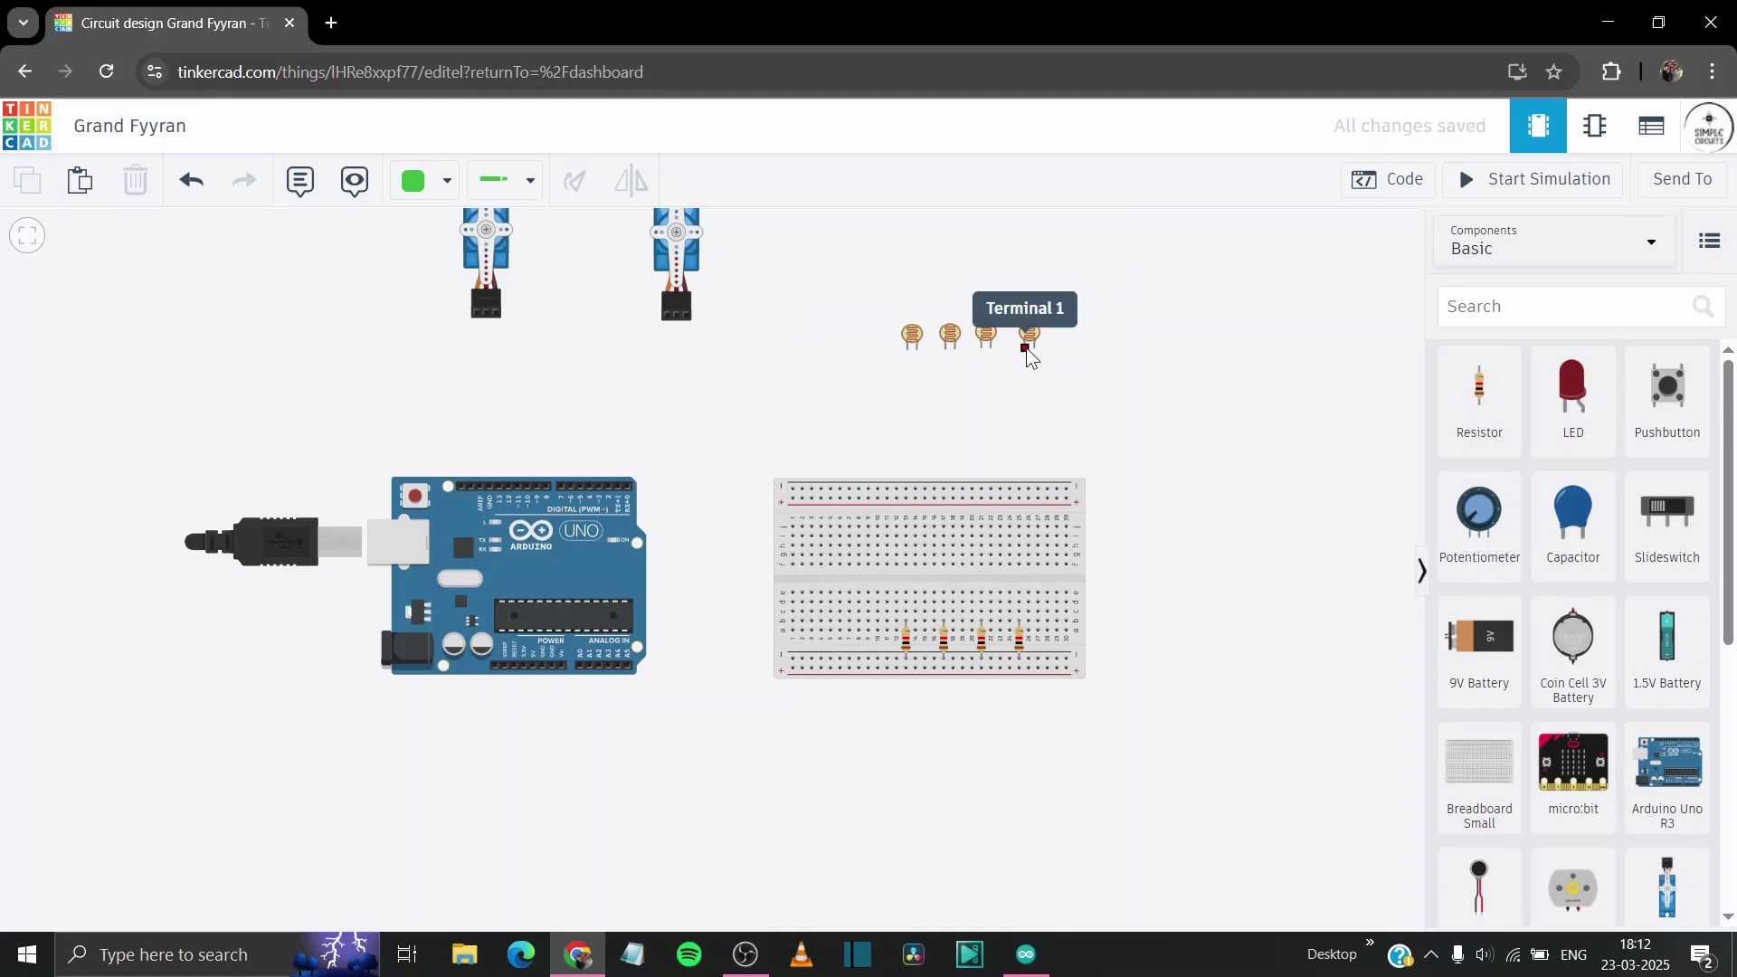
pyautogui.click(1021, 613)
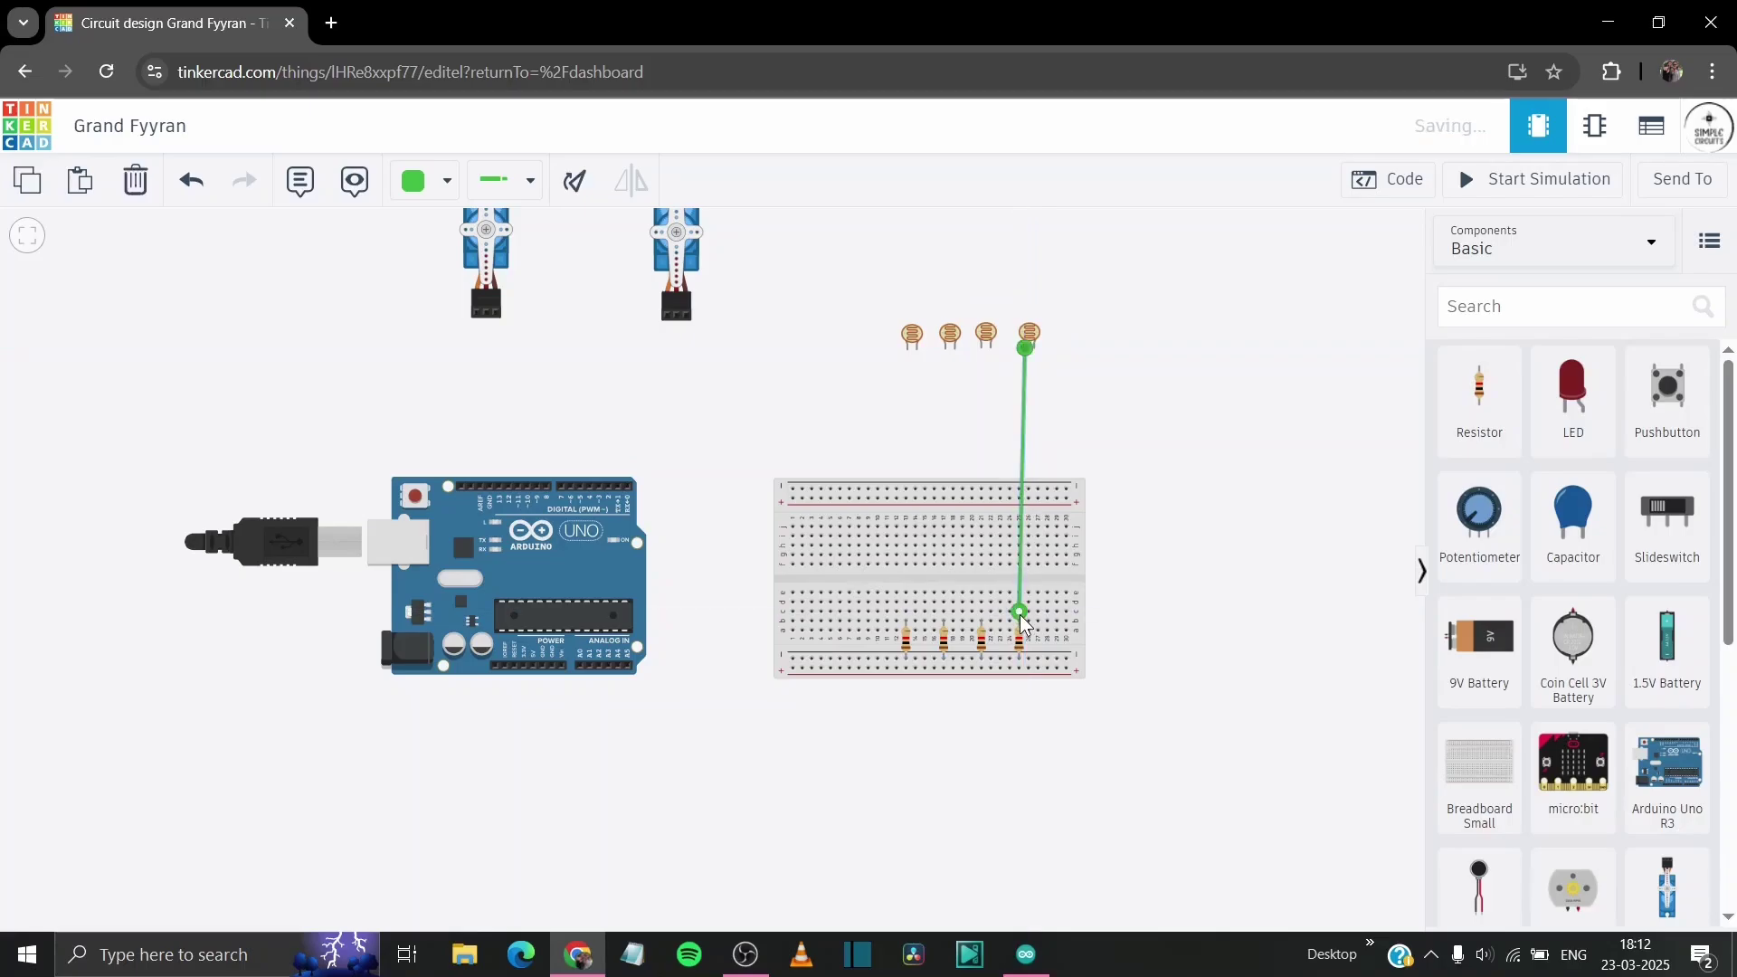
pyautogui.click(982, 351)
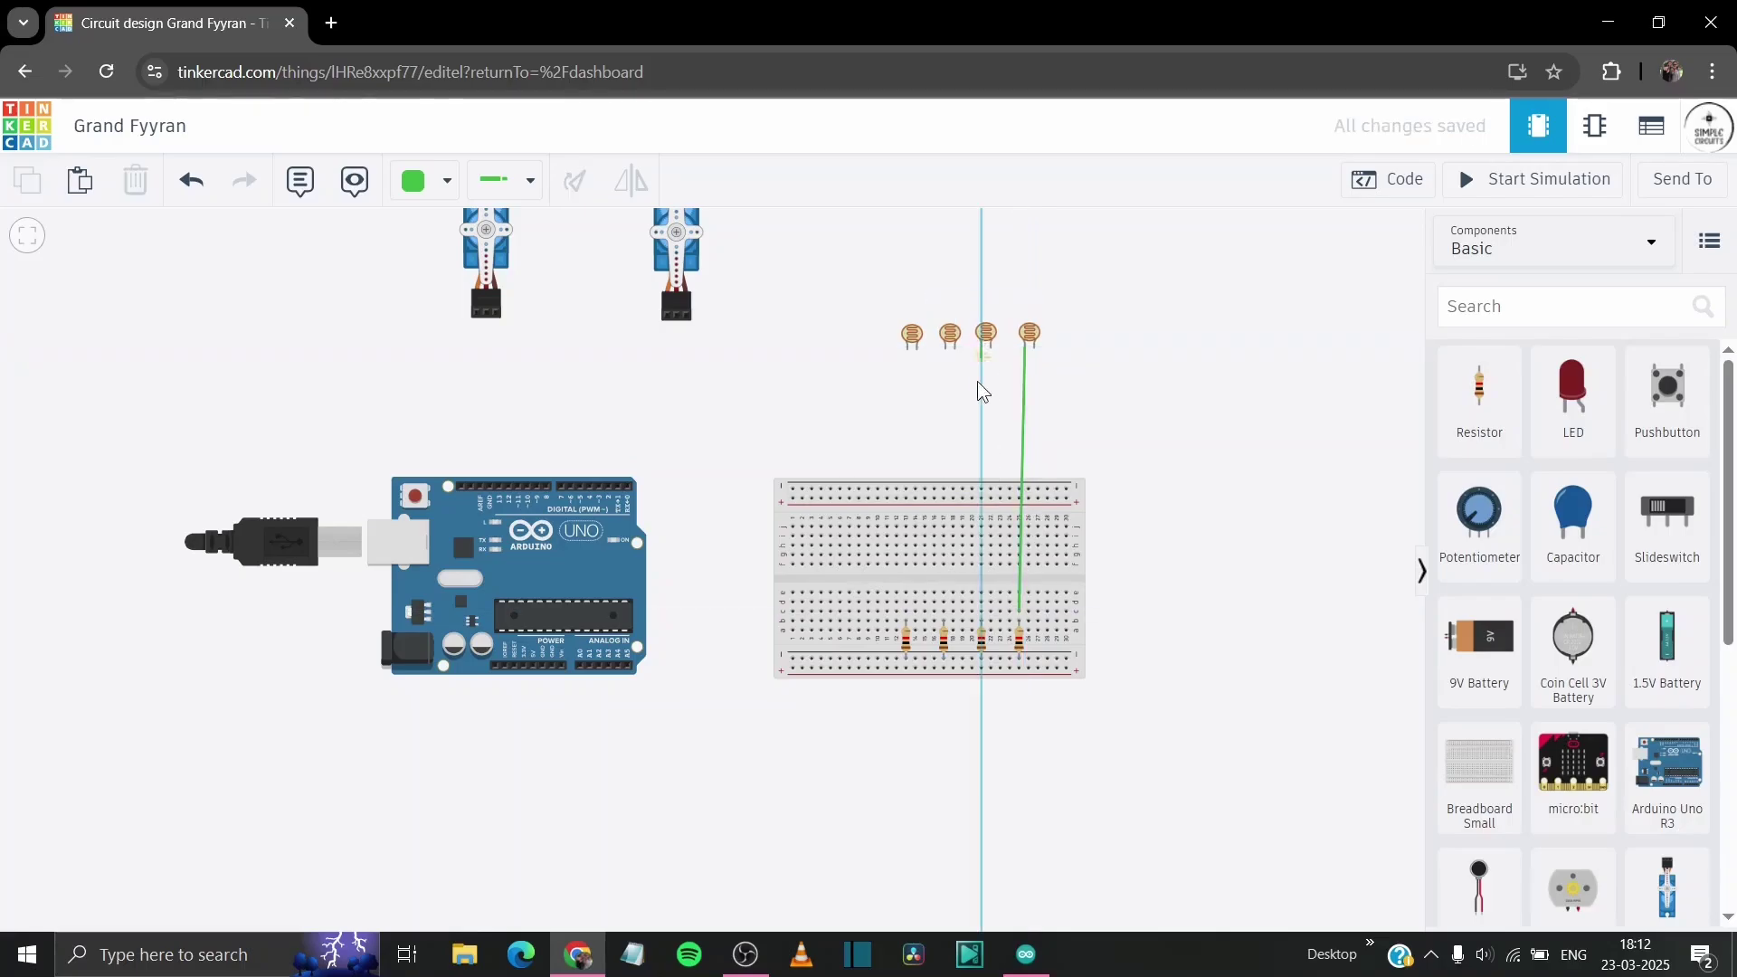
pyautogui.click(984, 614)
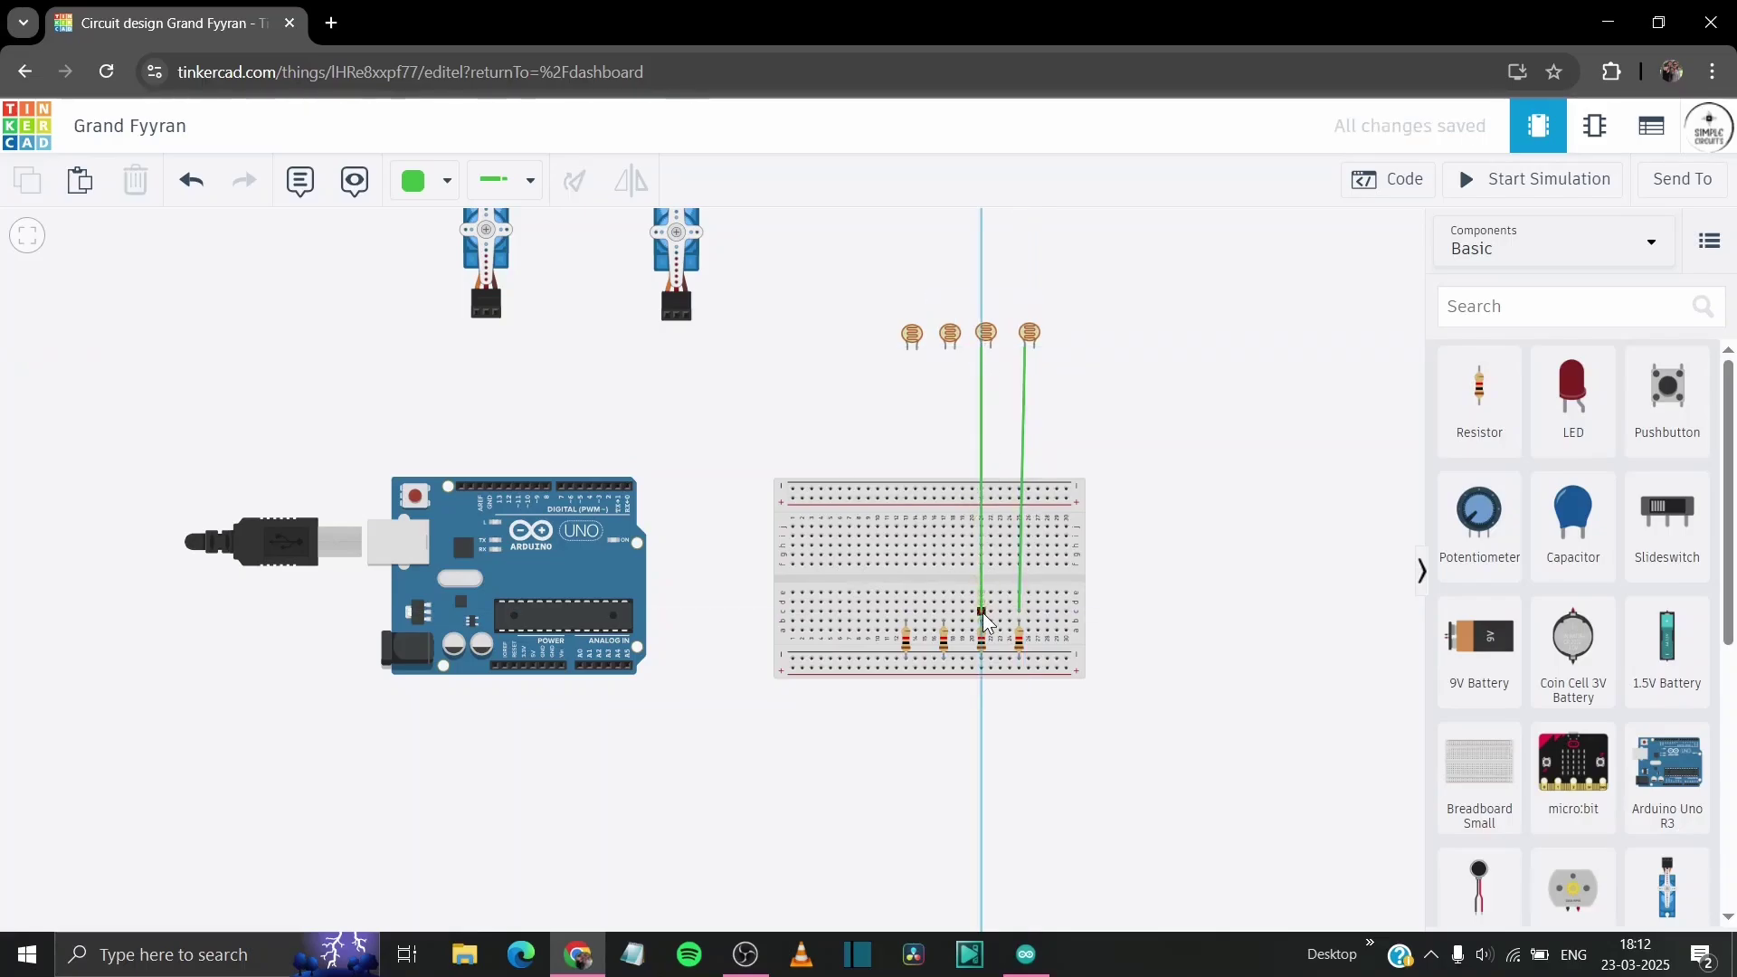
pyautogui.click(947, 348)
pyautogui.click(946, 613)
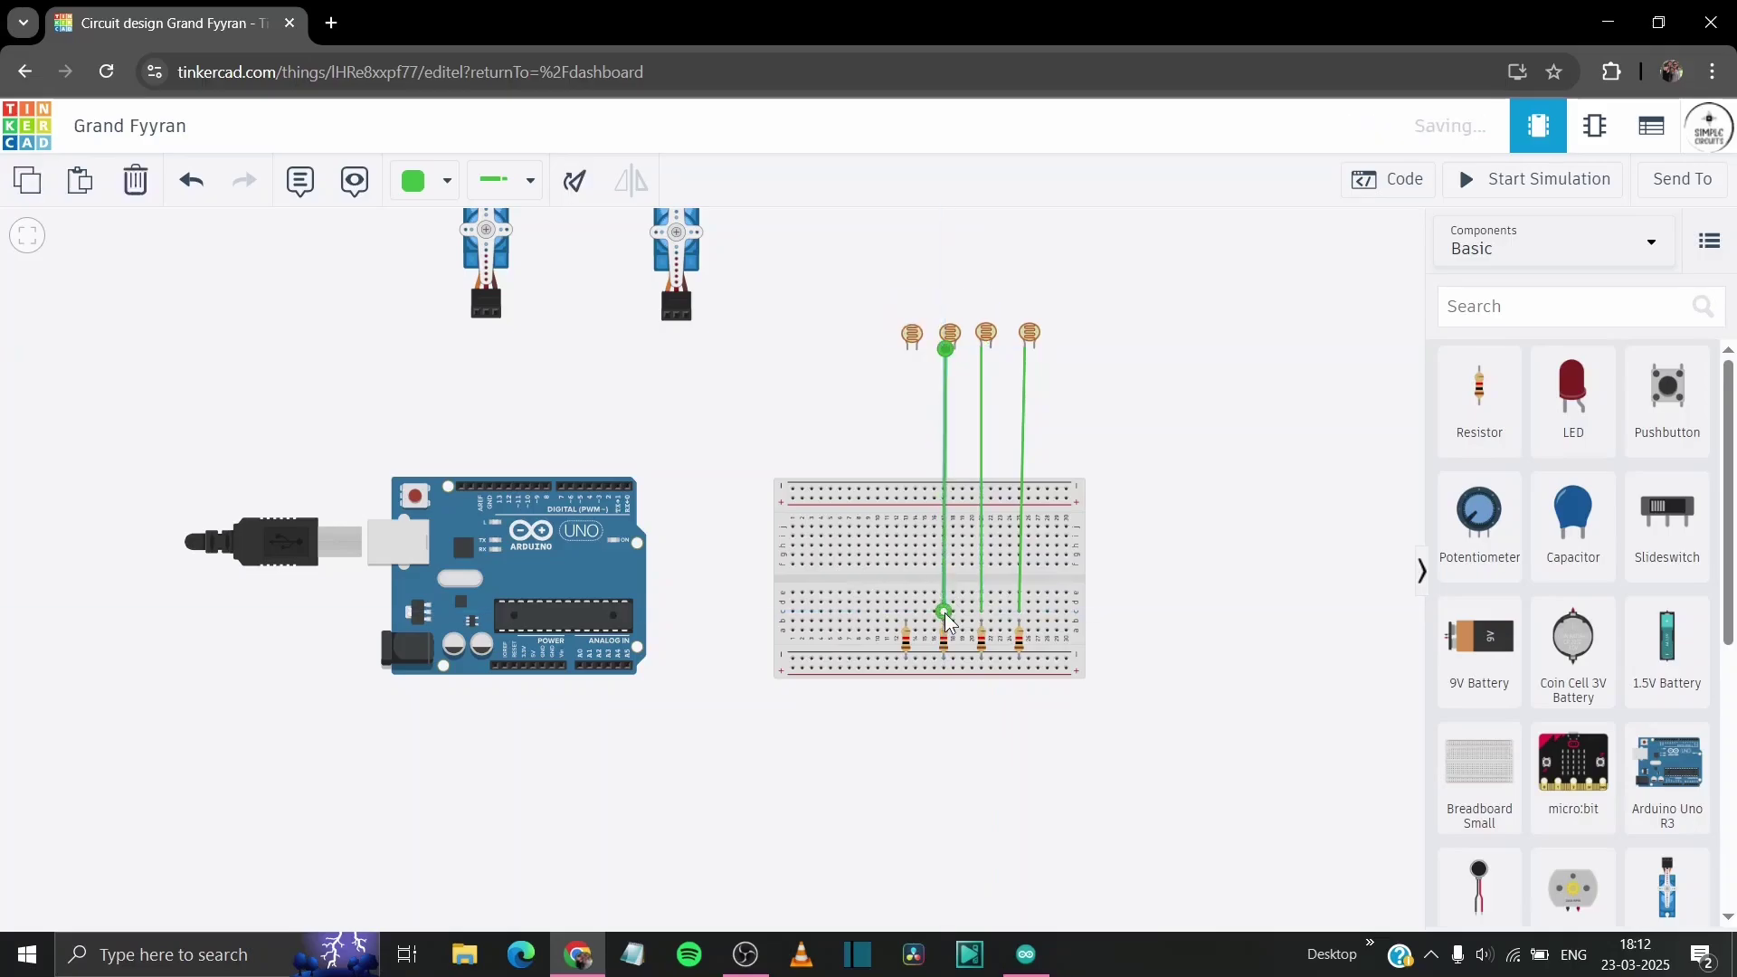
pyautogui.click(908, 346)
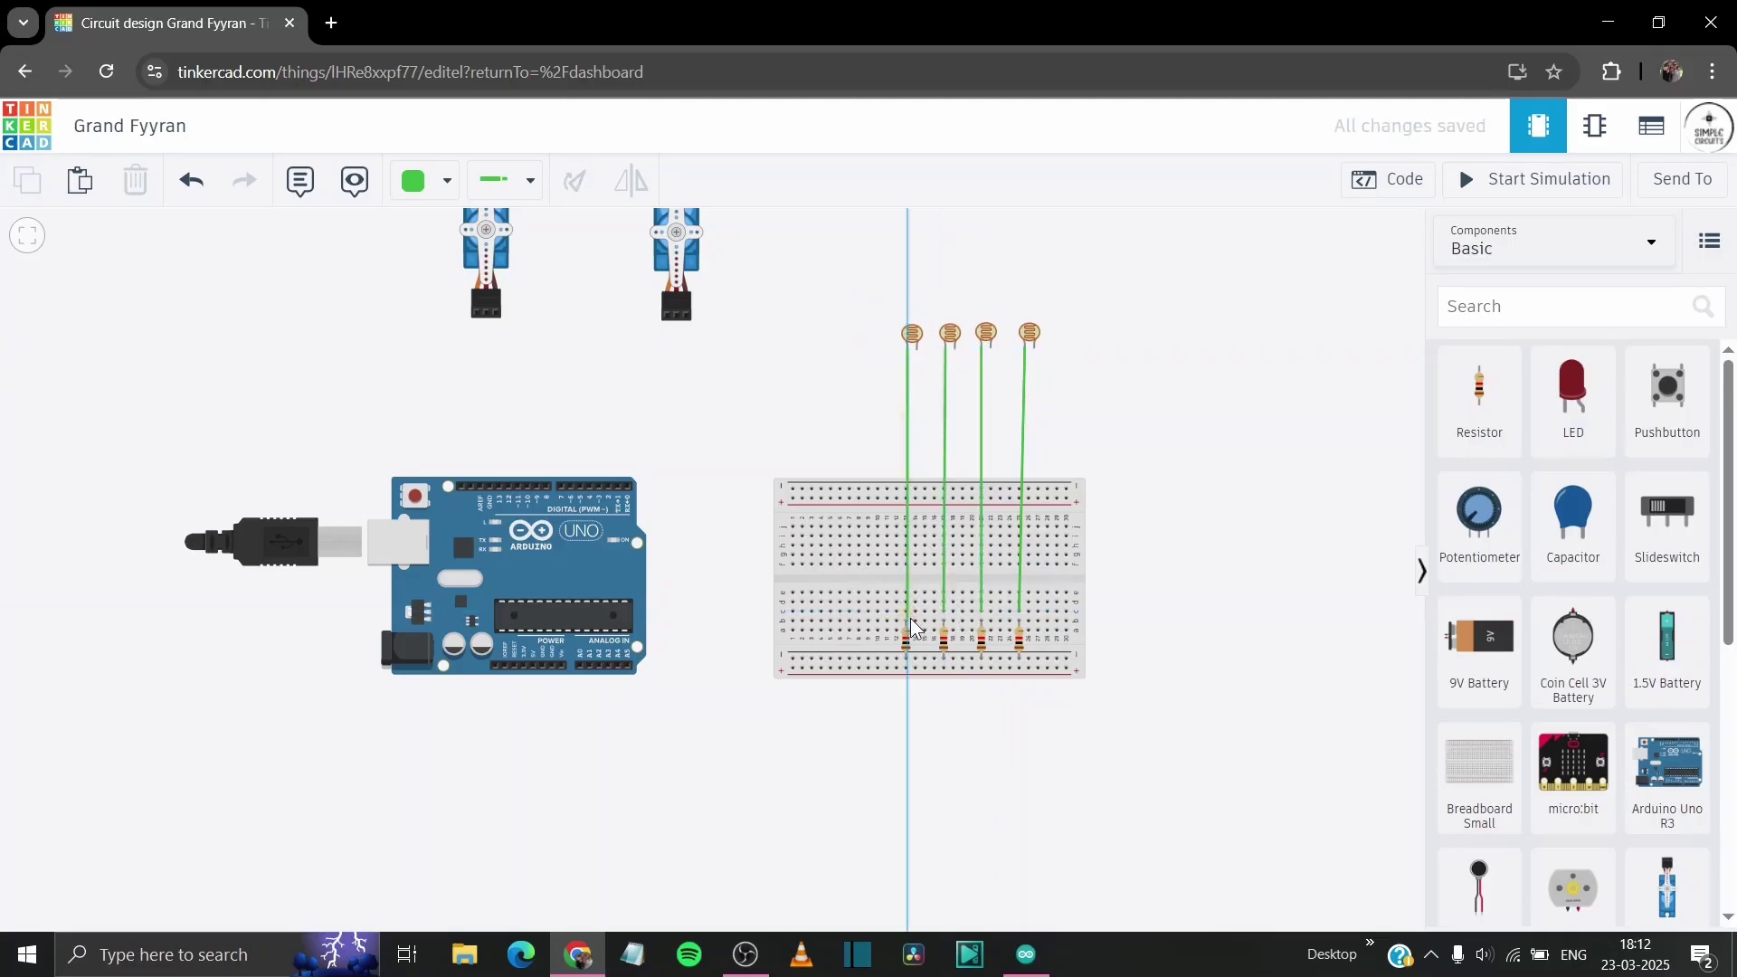
pyautogui.click(908, 613)
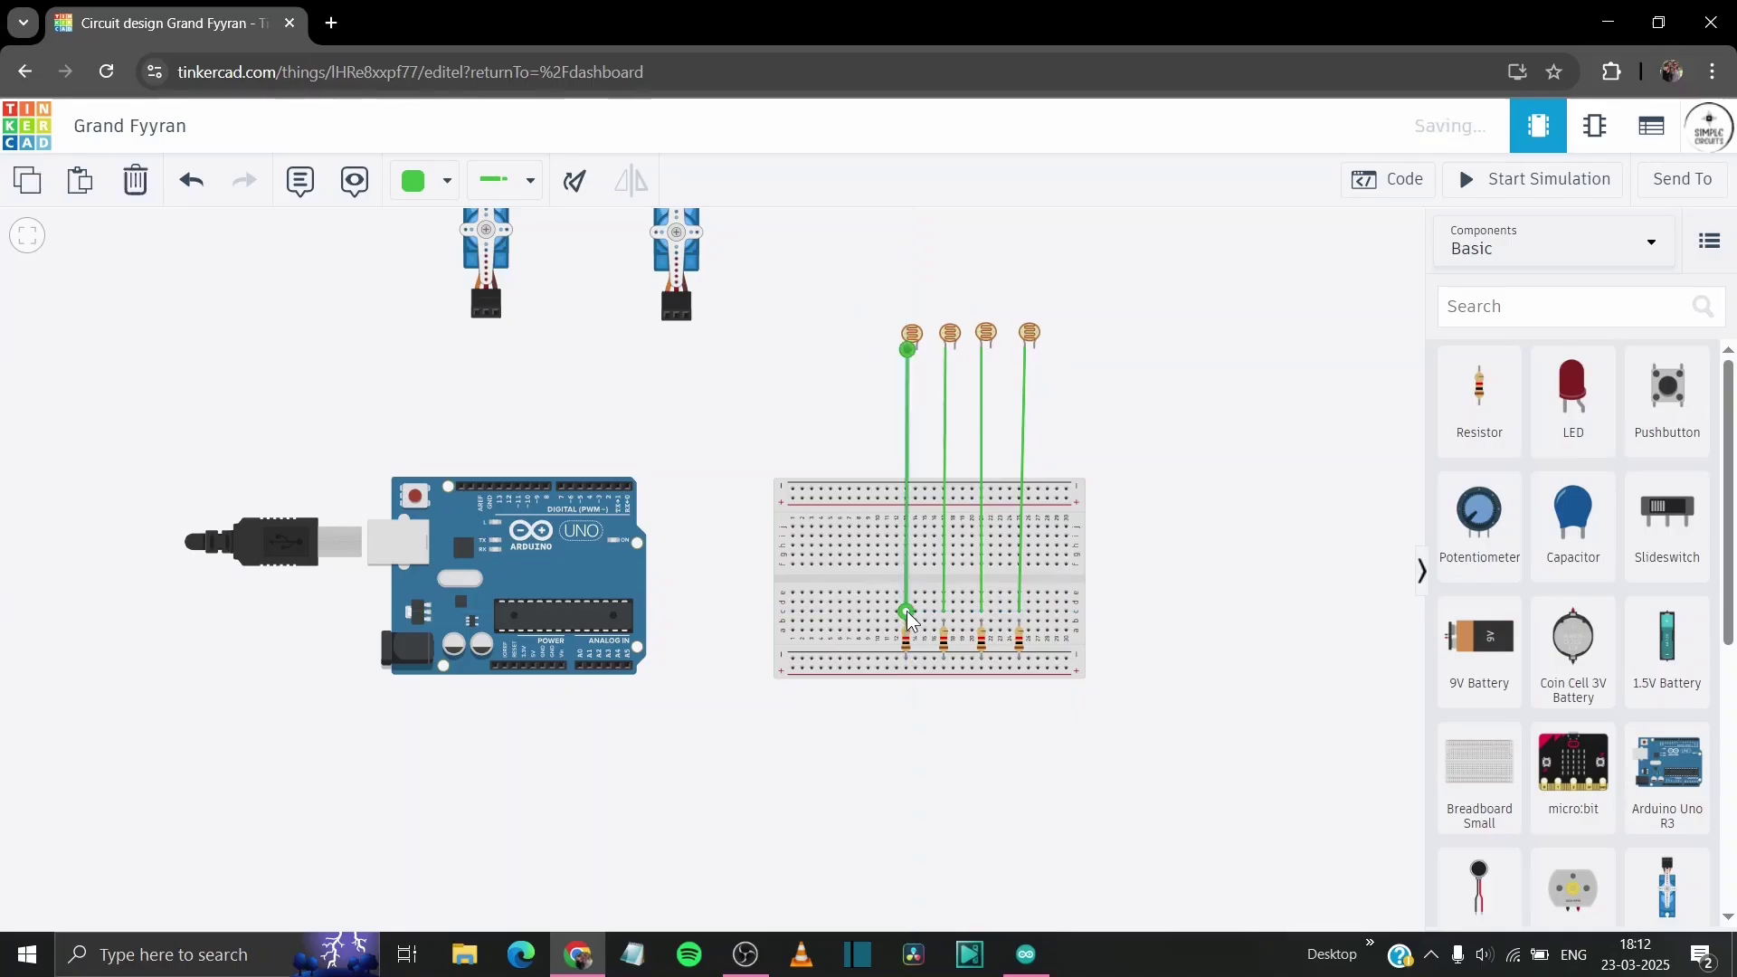
# - Wire each photoresistor's other leg to the breadboard's bottom rail
pyautogui.click(1036, 350)
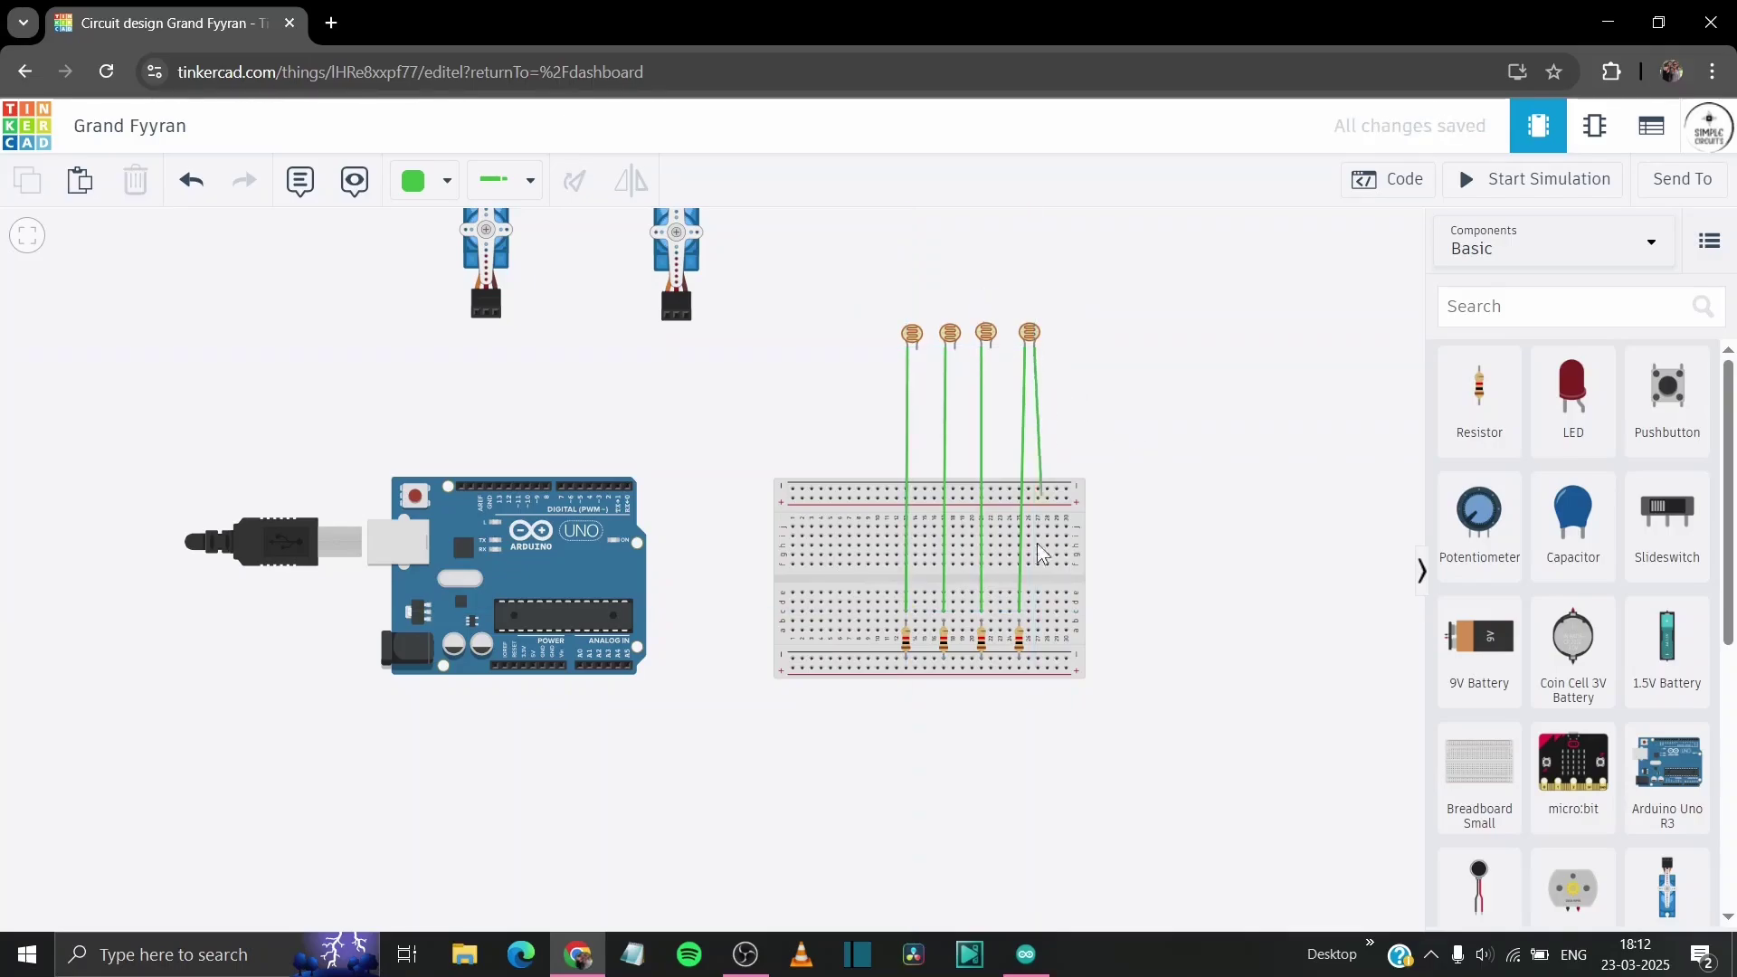
pyautogui.click(1038, 668)
pyautogui.click(993, 348)
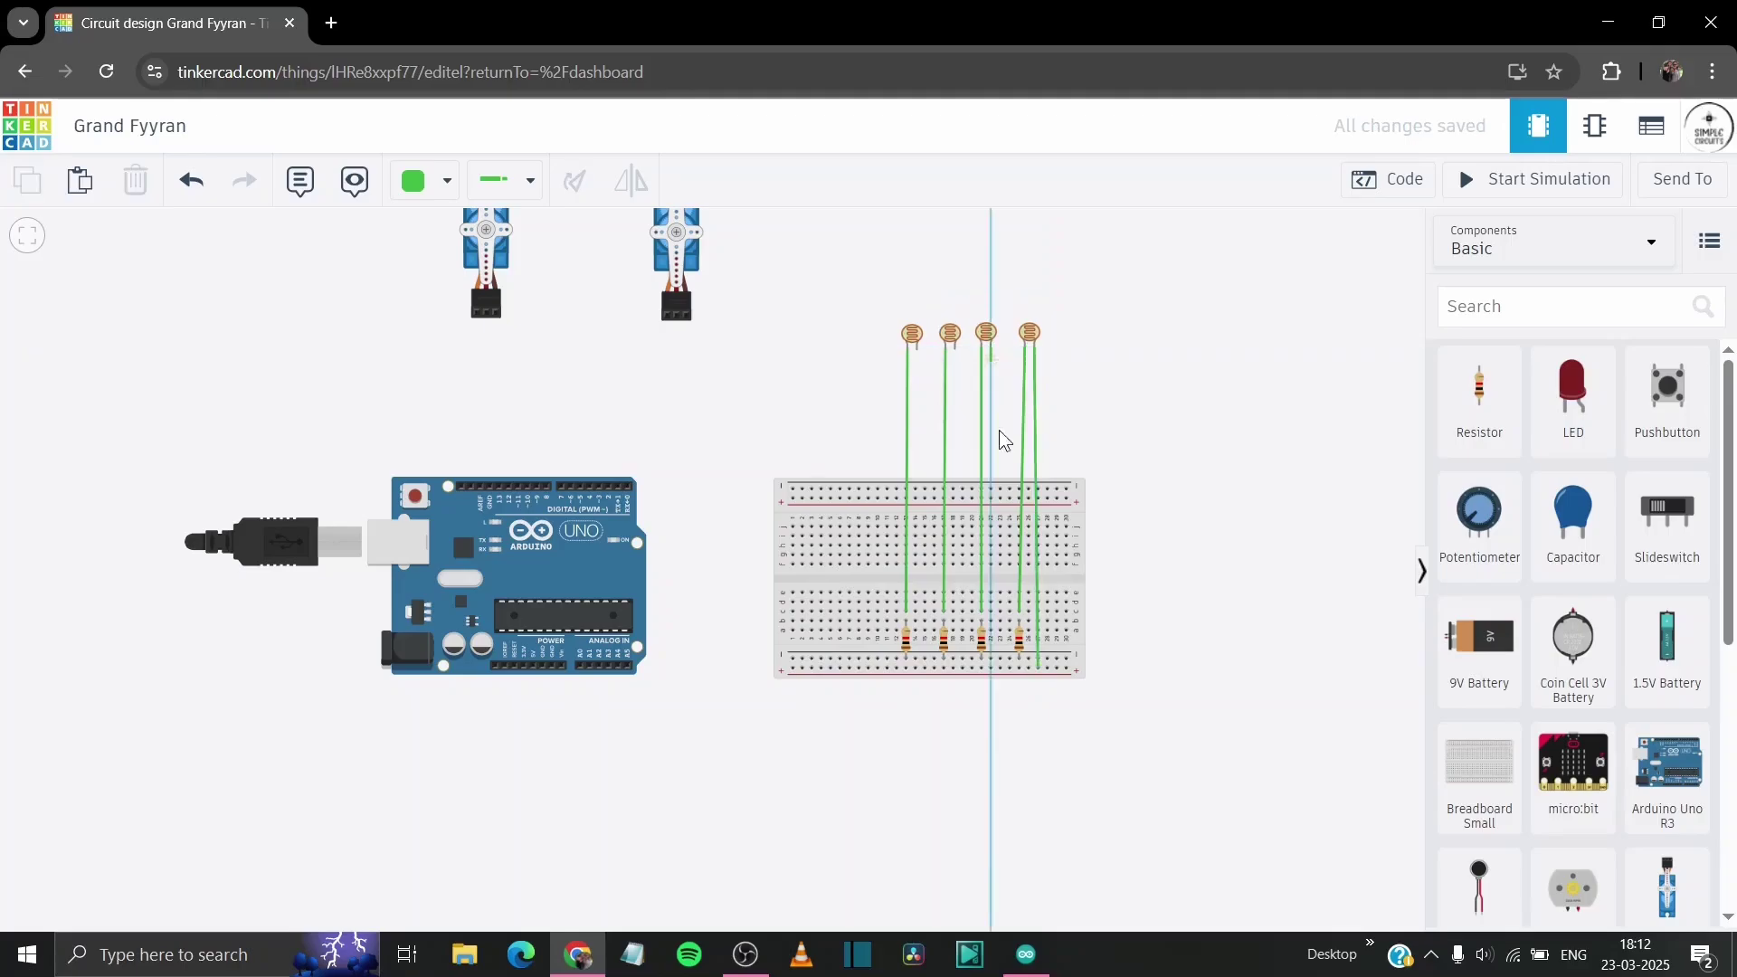
pyautogui.click(997, 670)
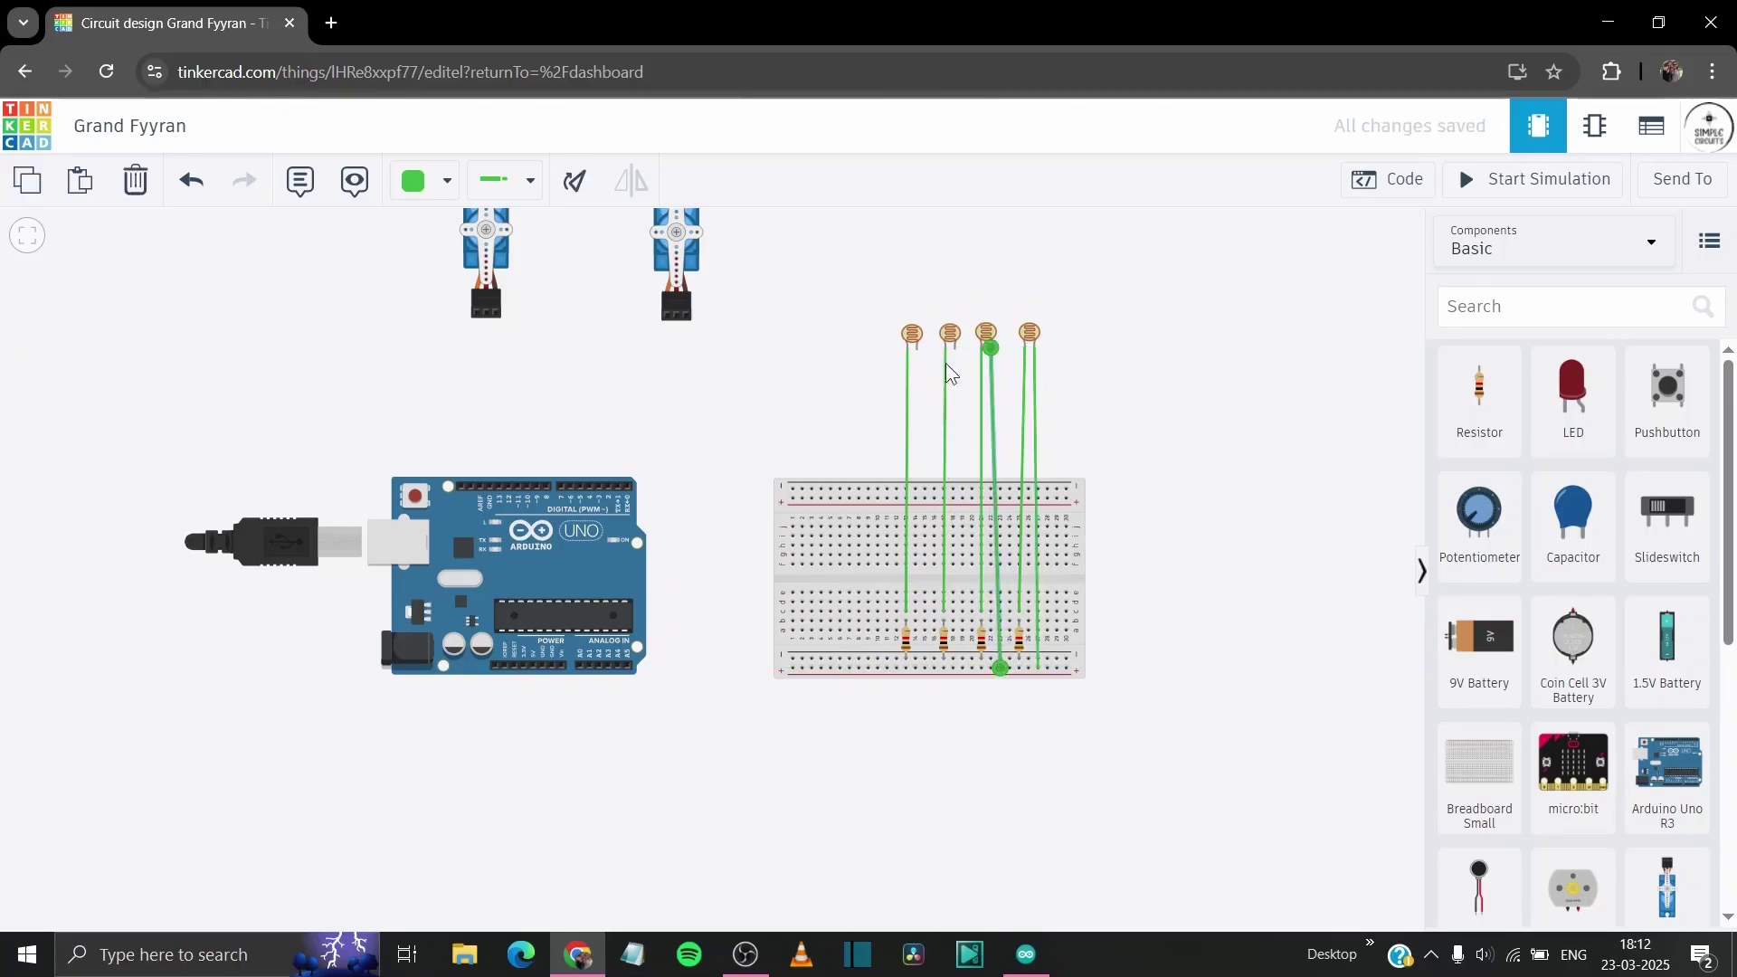
pyautogui.click(955, 351)
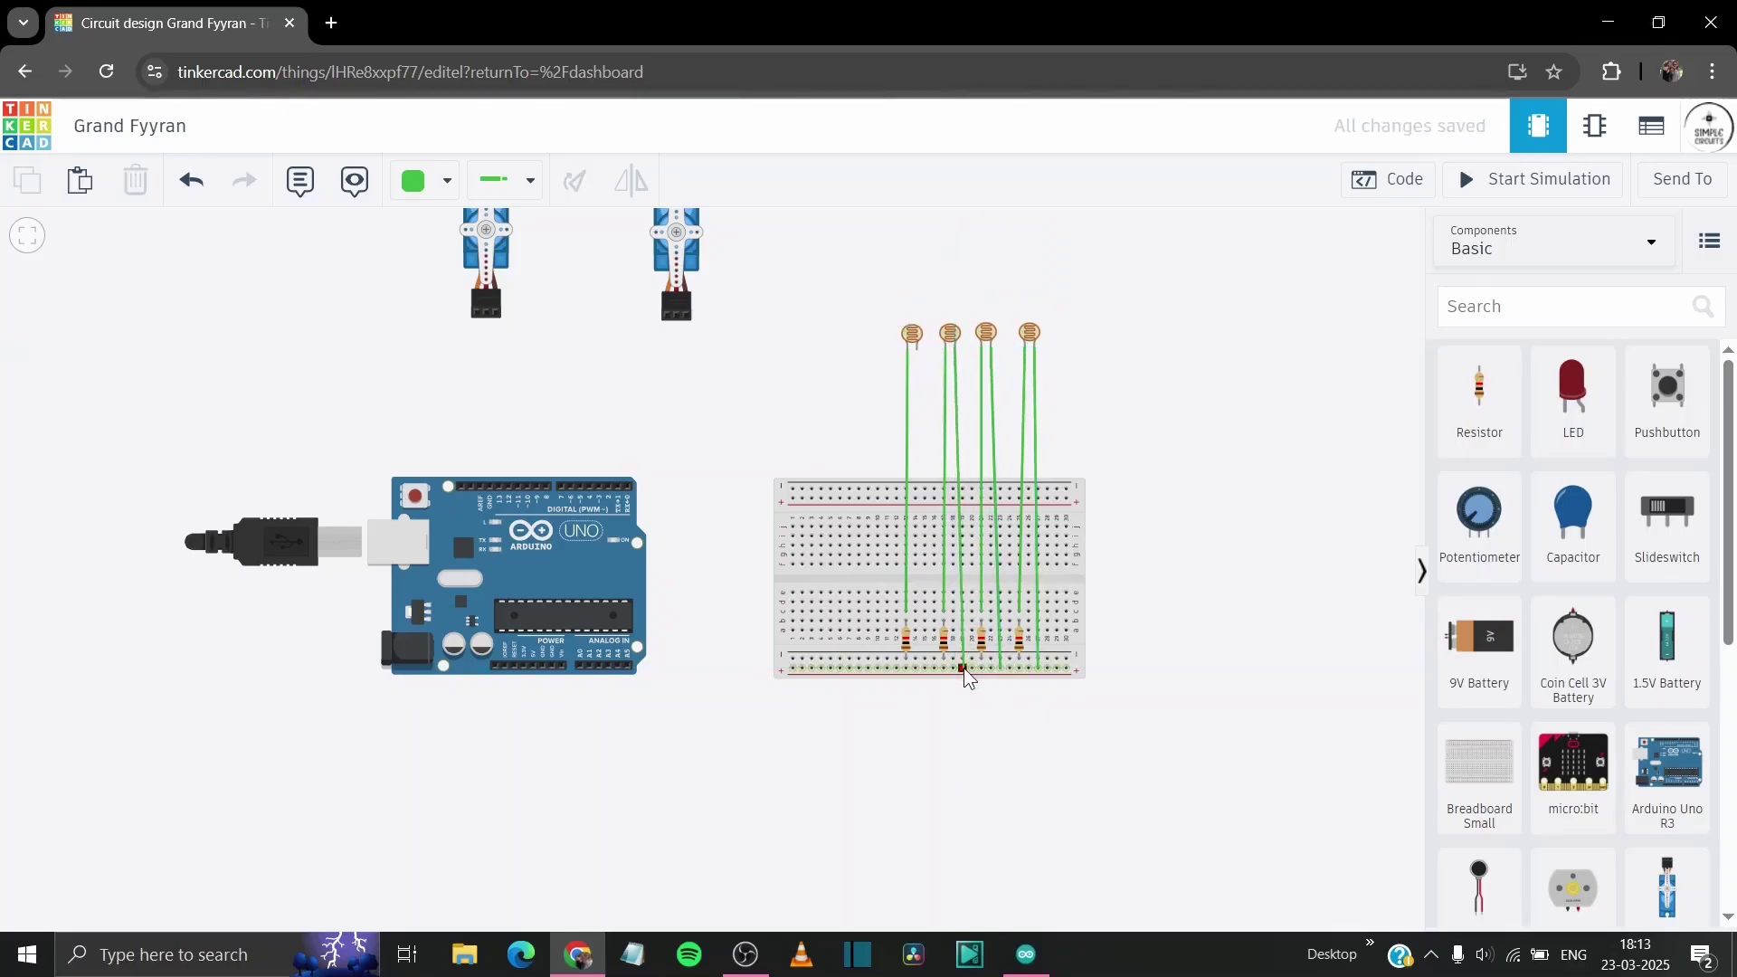
pyautogui.click(964, 668)
pyautogui.click(918, 348)
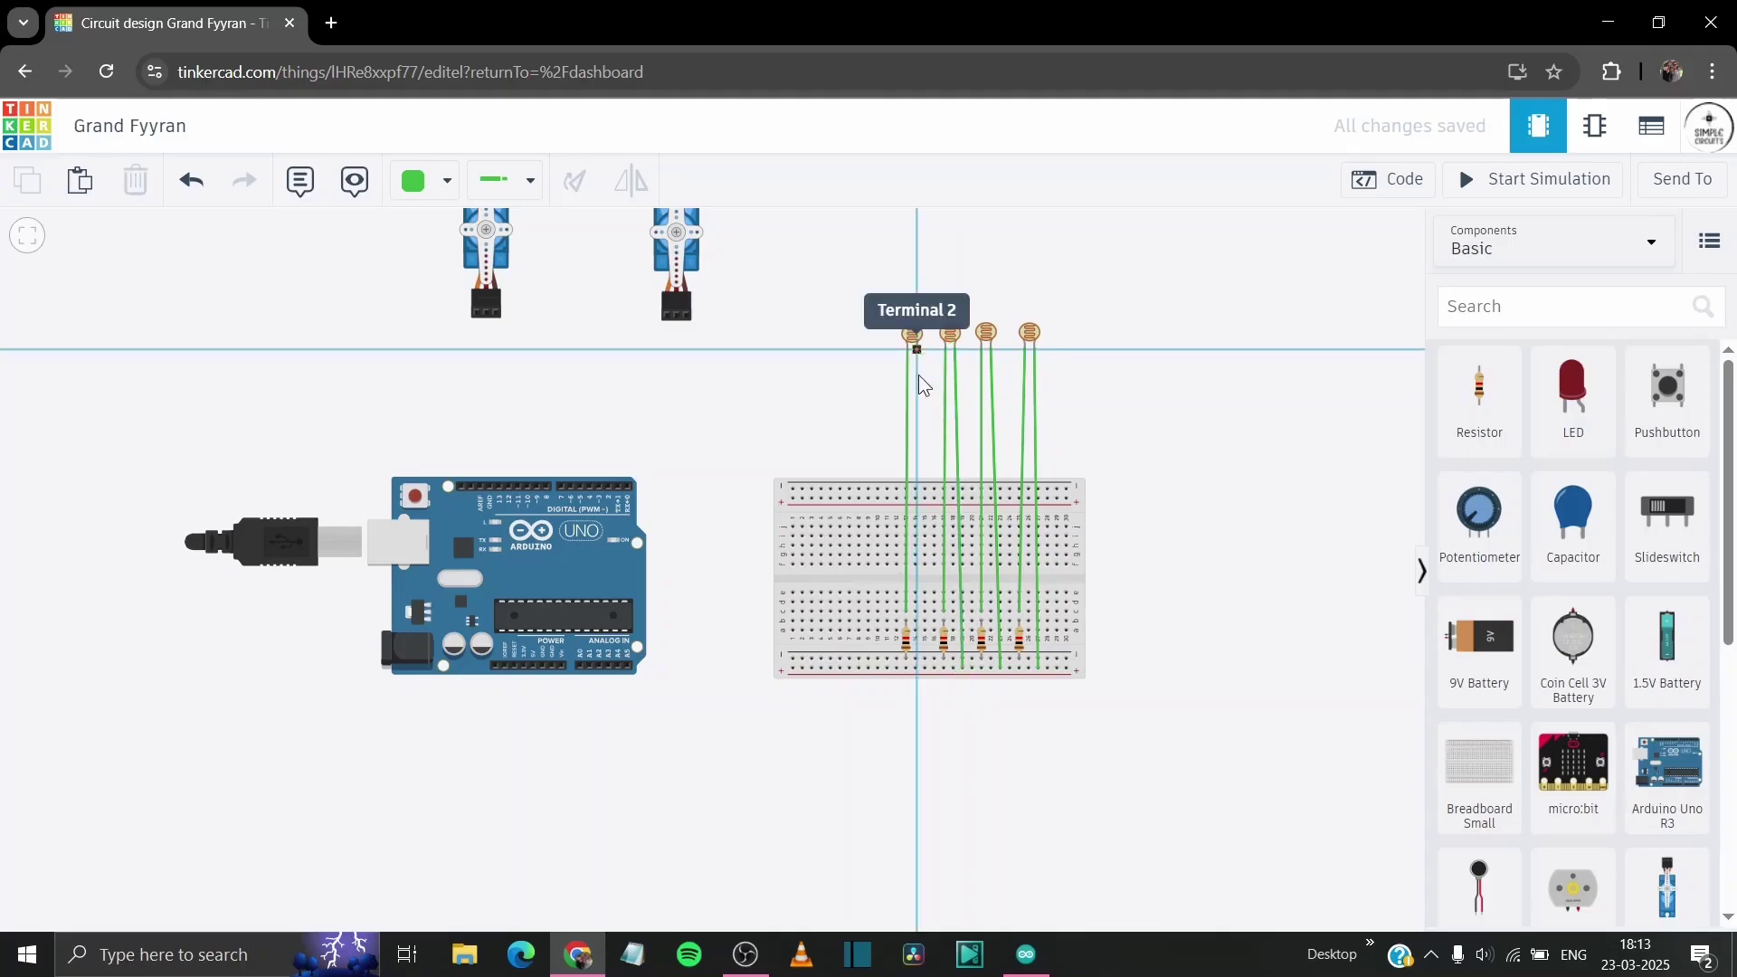
pyautogui.click(924, 670)
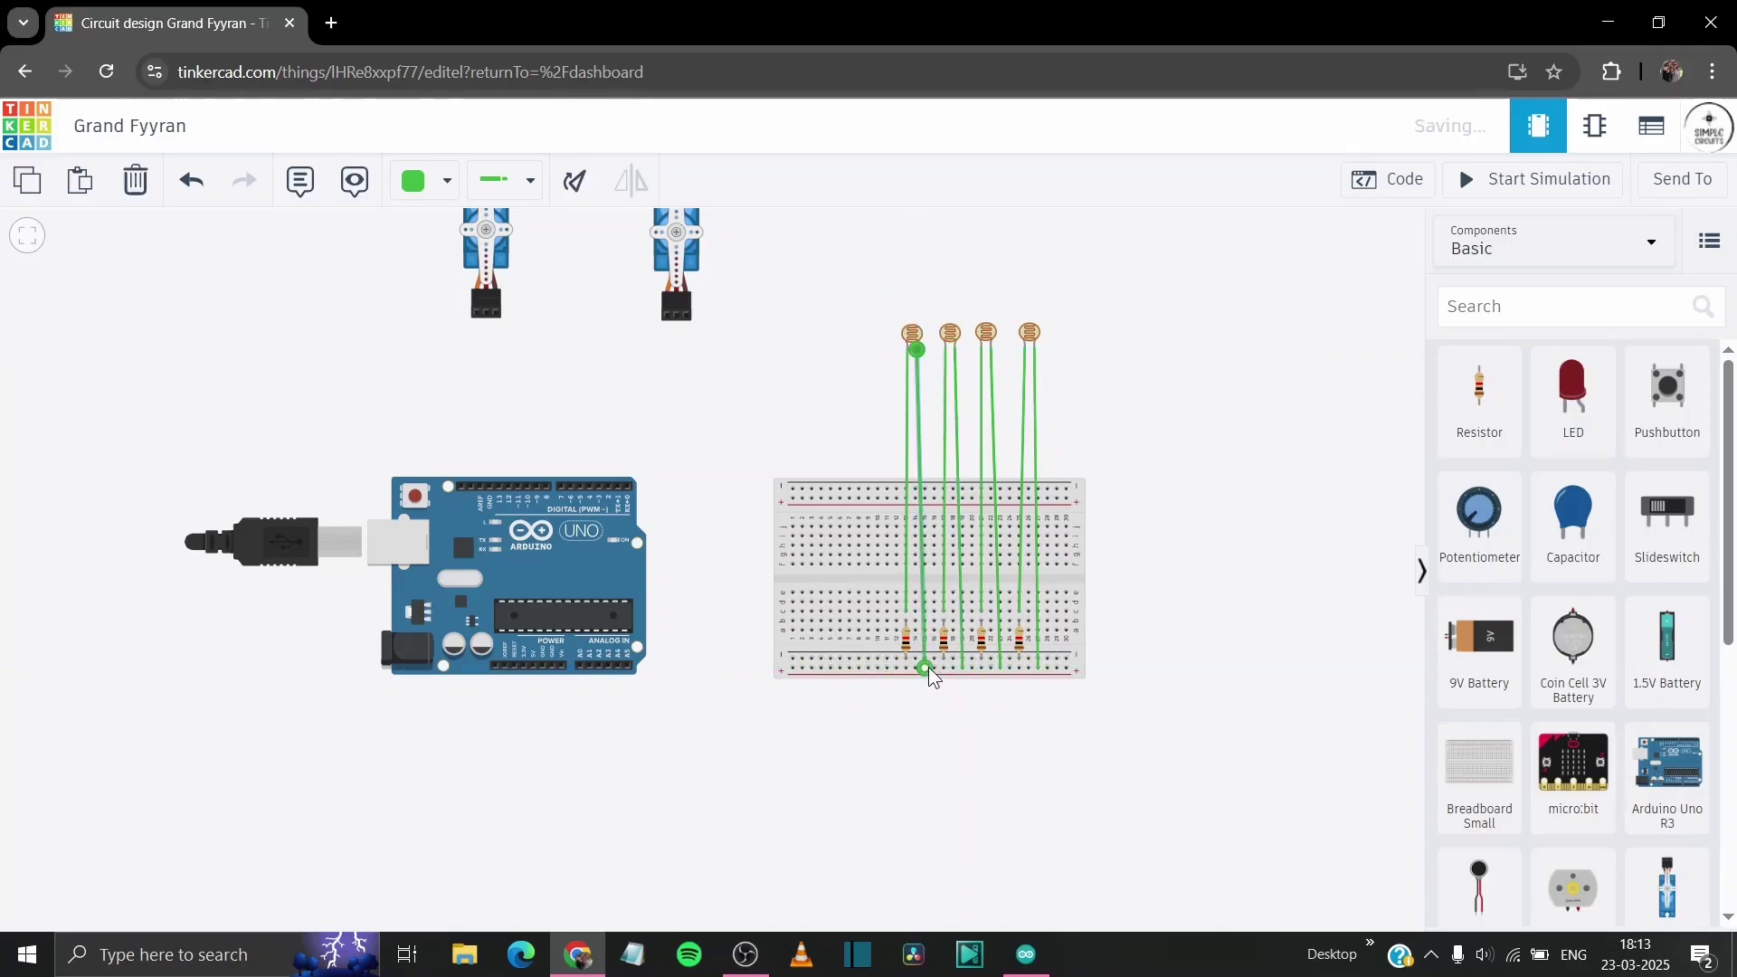
# - Wire the right servo's ground and power pins down to the breadboard's bottom rails
pyautogui.click(685, 313)
pyautogui.click(686, 720)
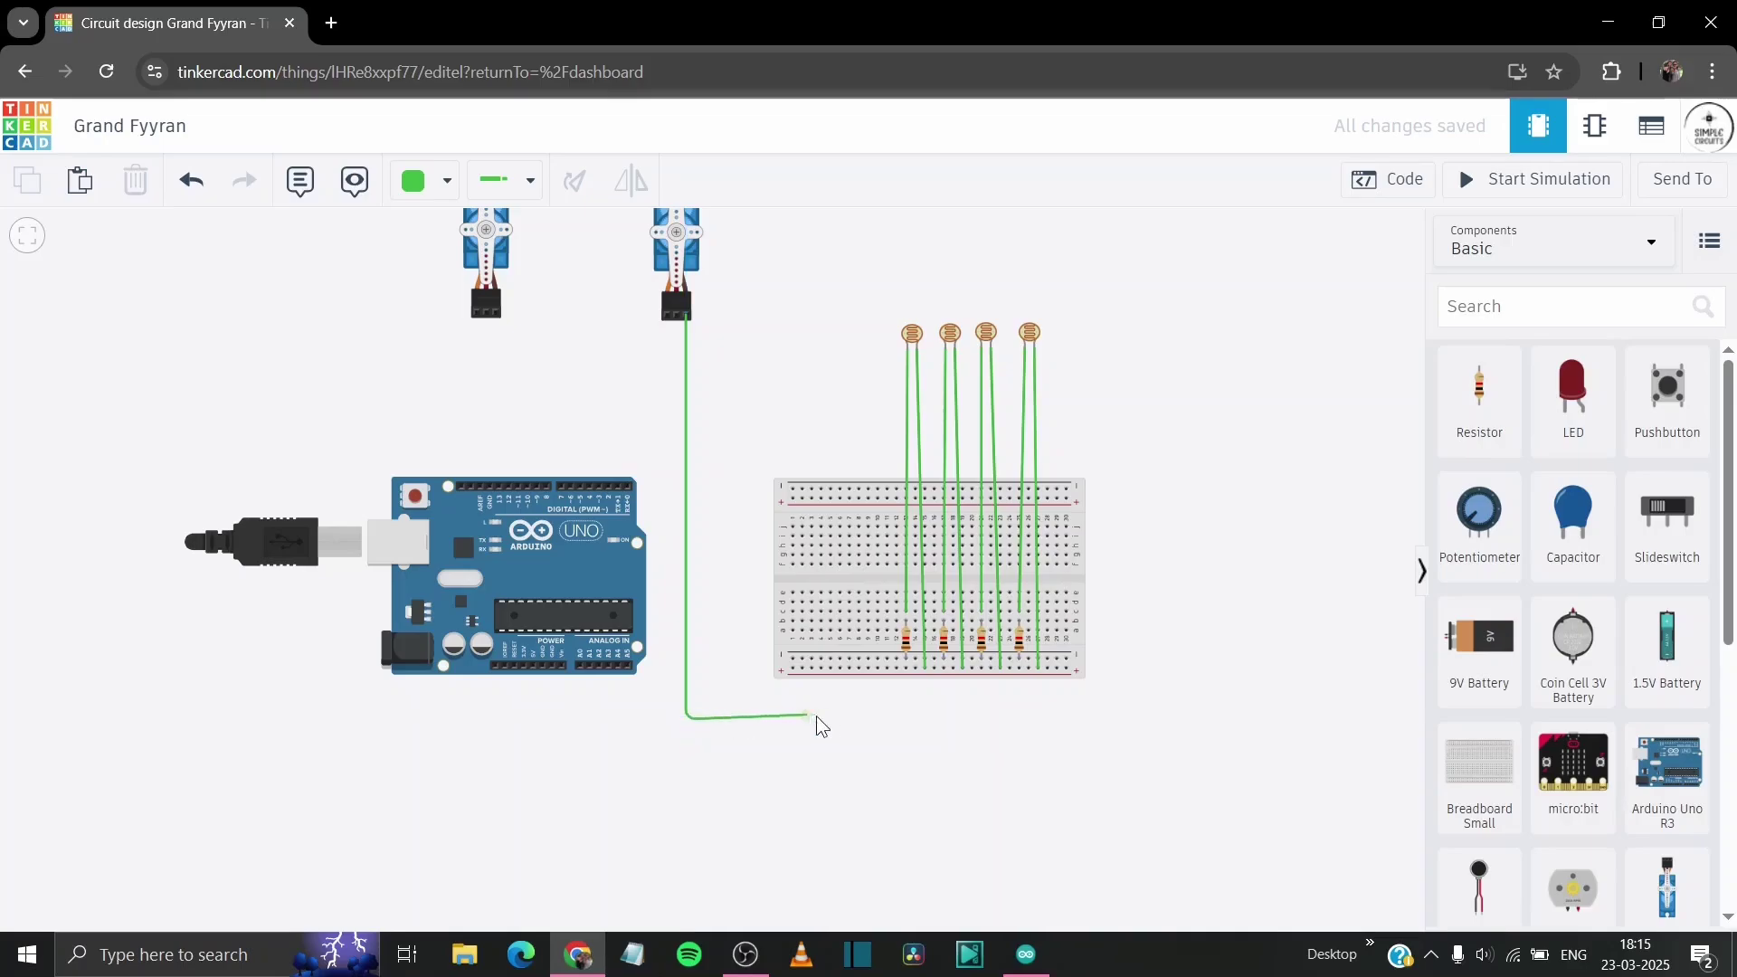
pyautogui.click(832, 720)
pyautogui.click(830, 661)
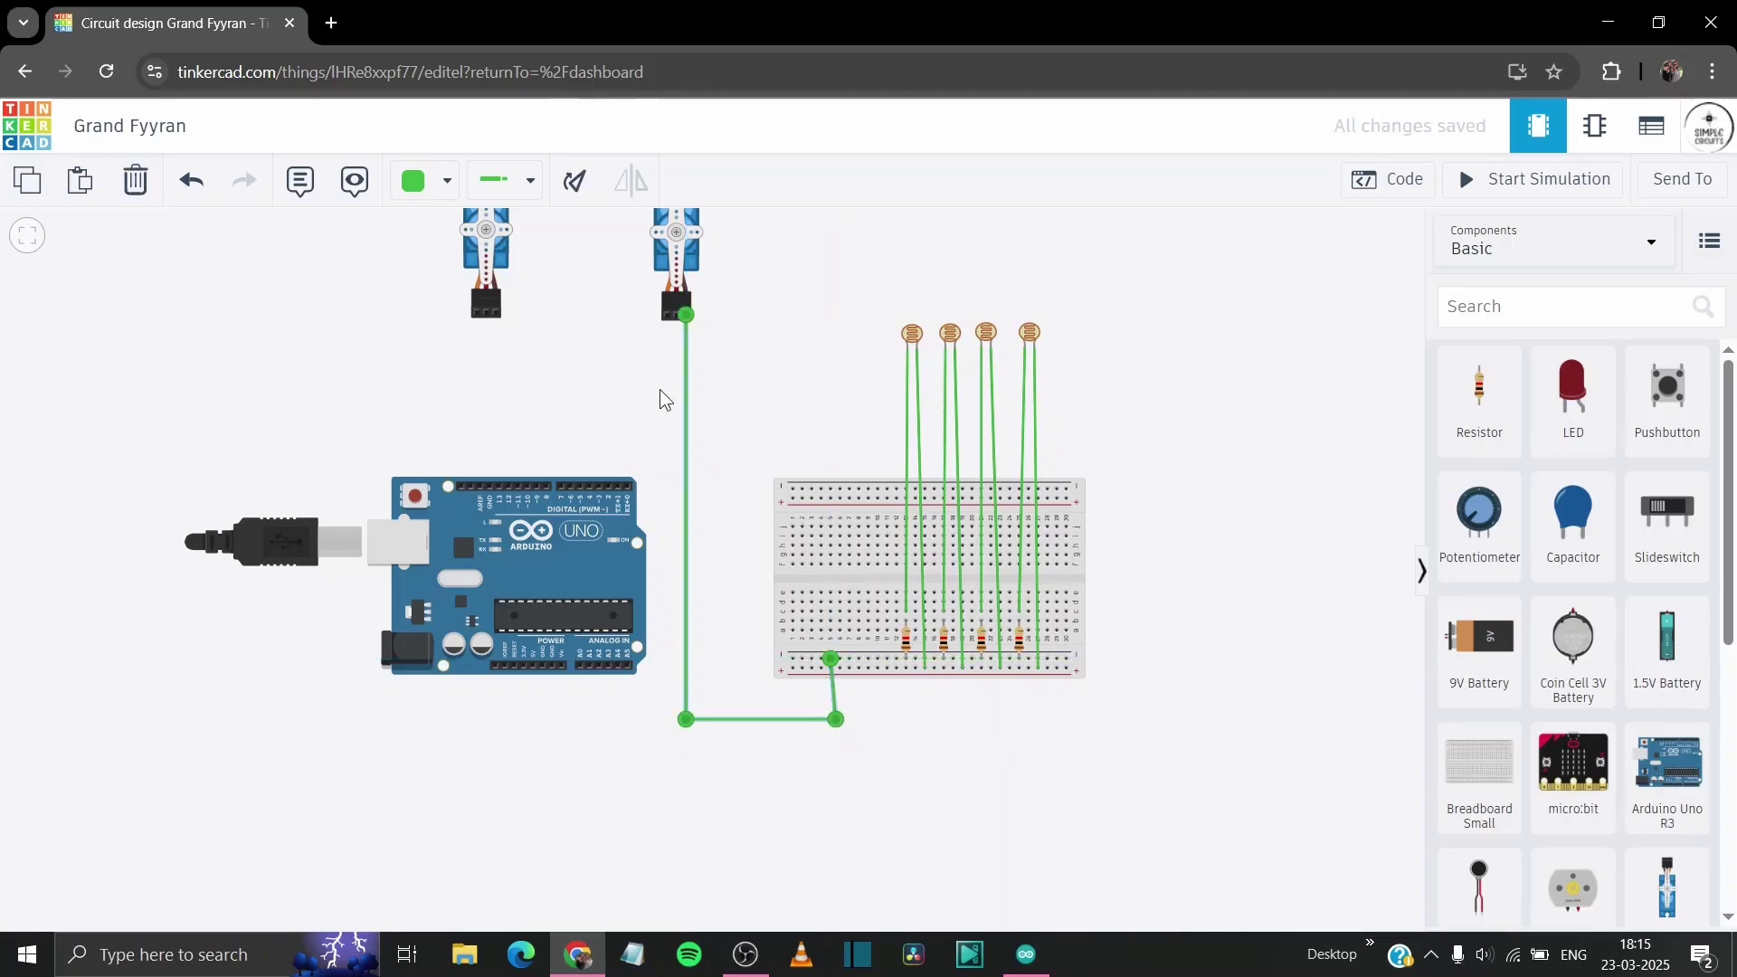
pyautogui.click(677, 317)
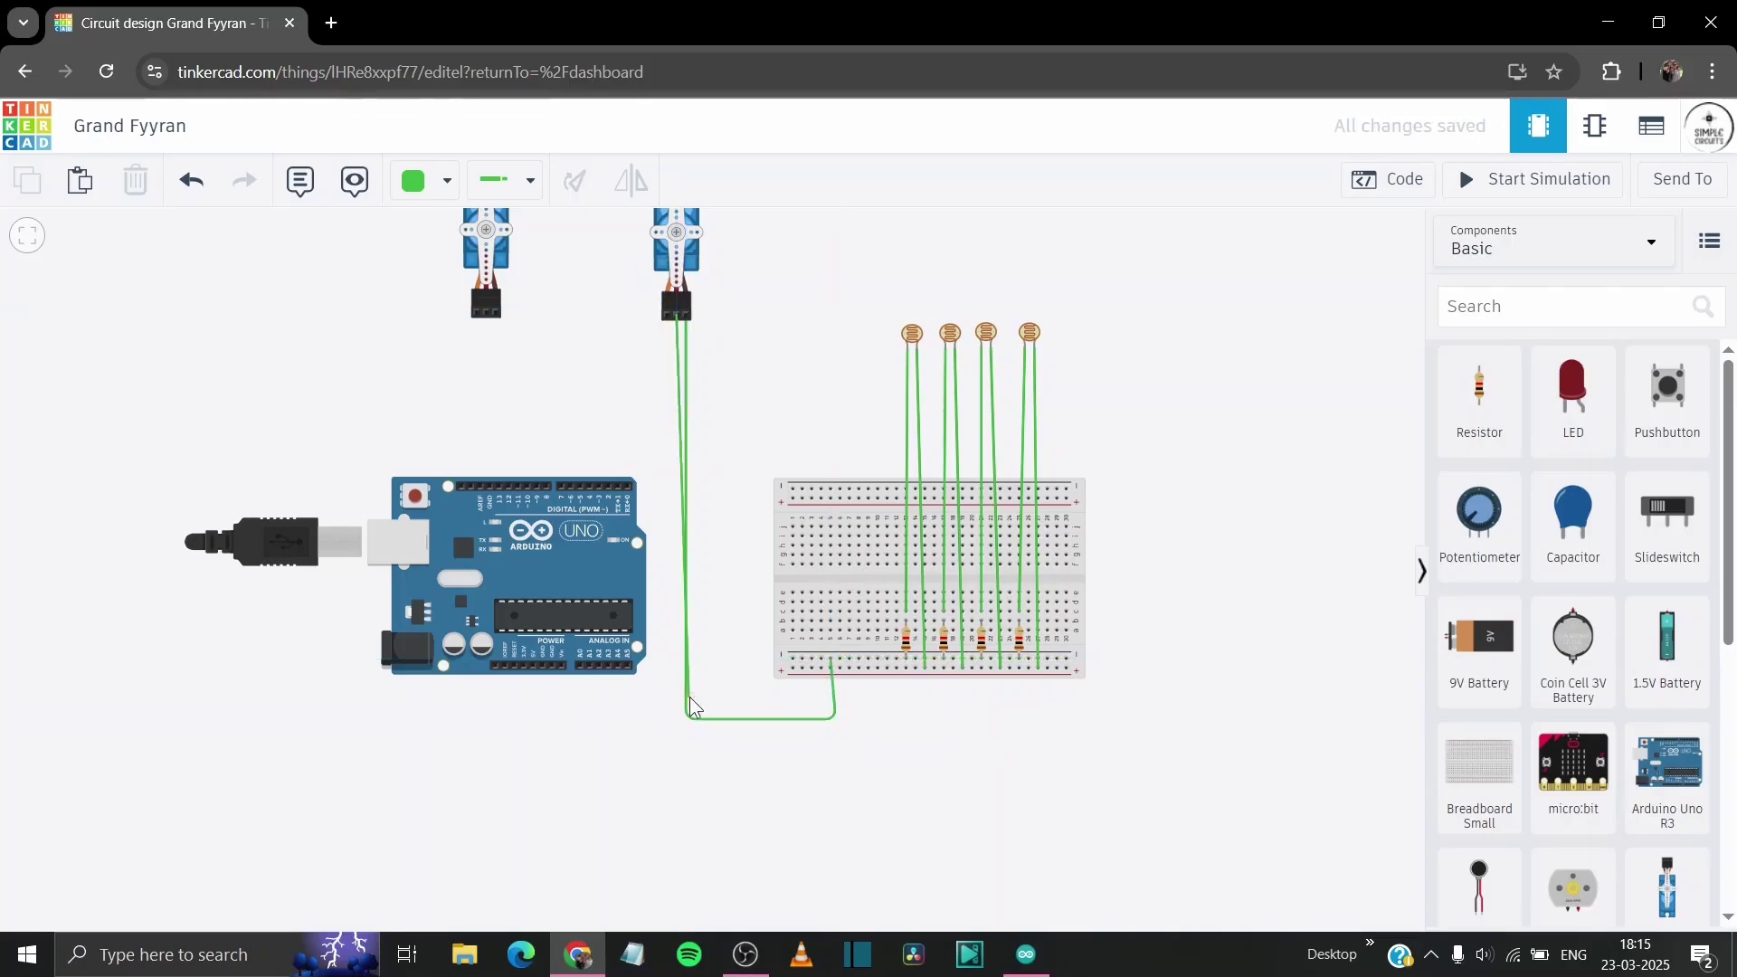
pyautogui.click(673, 744)
pyautogui.click(848, 744)
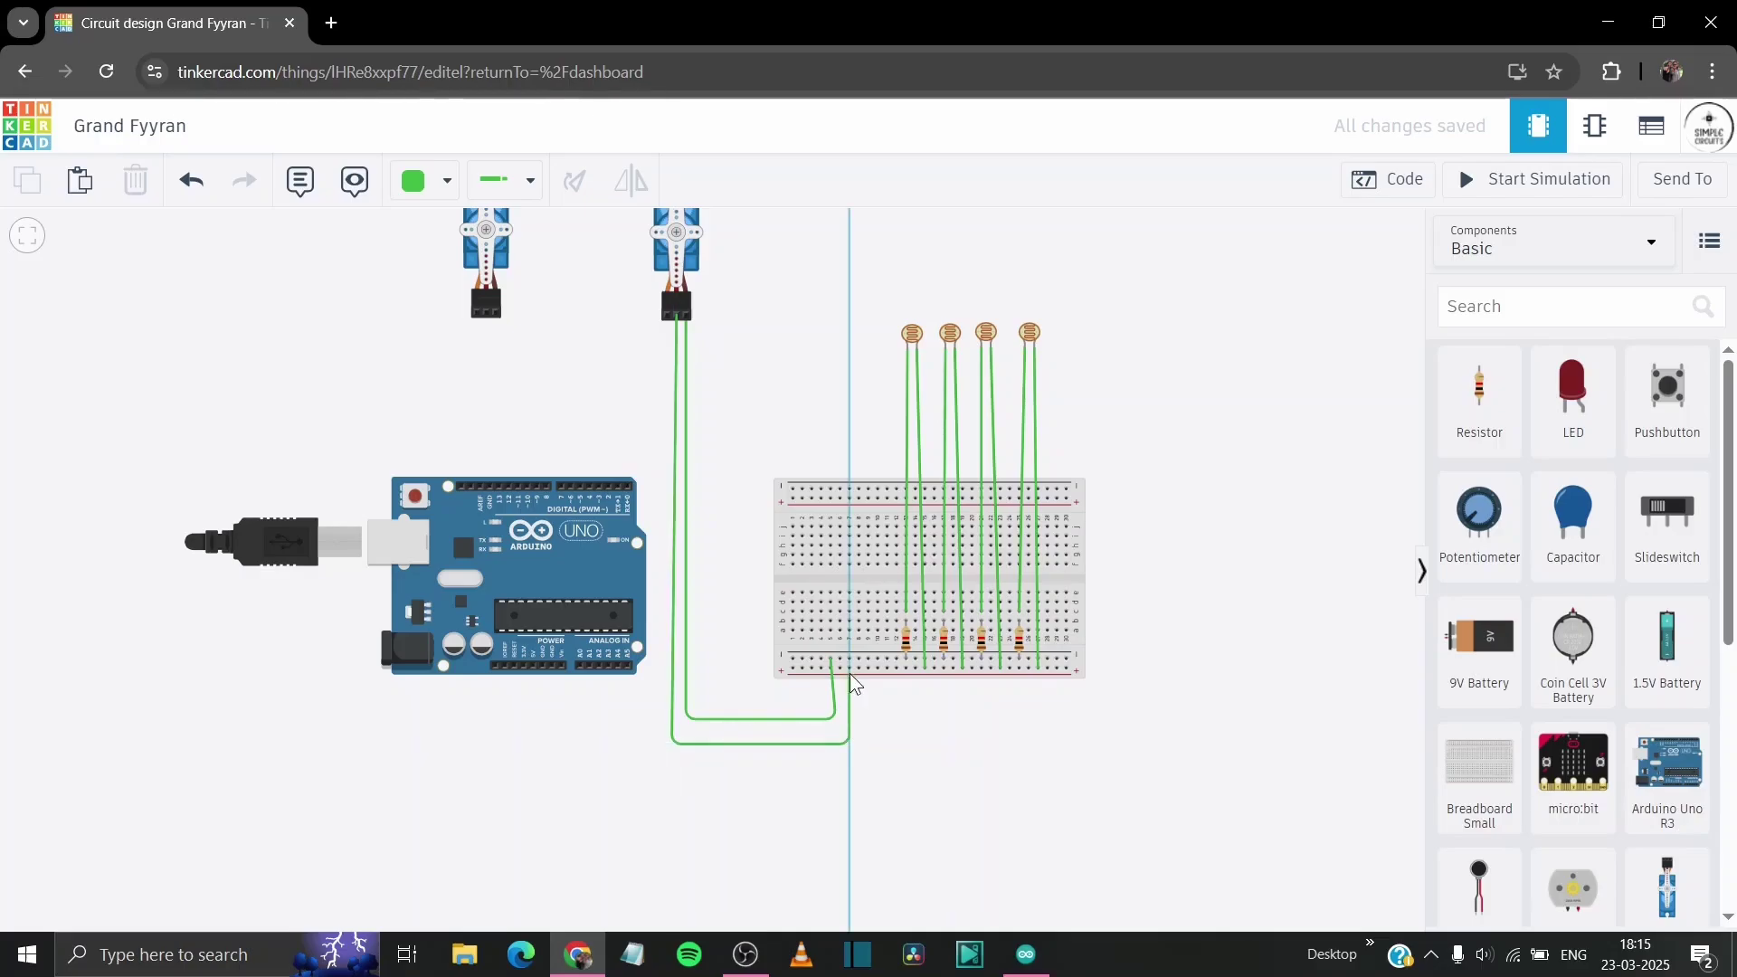
pyautogui.click(841, 668)
pyautogui.click(663, 324)
pyautogui.scroll(2, 663, 324)
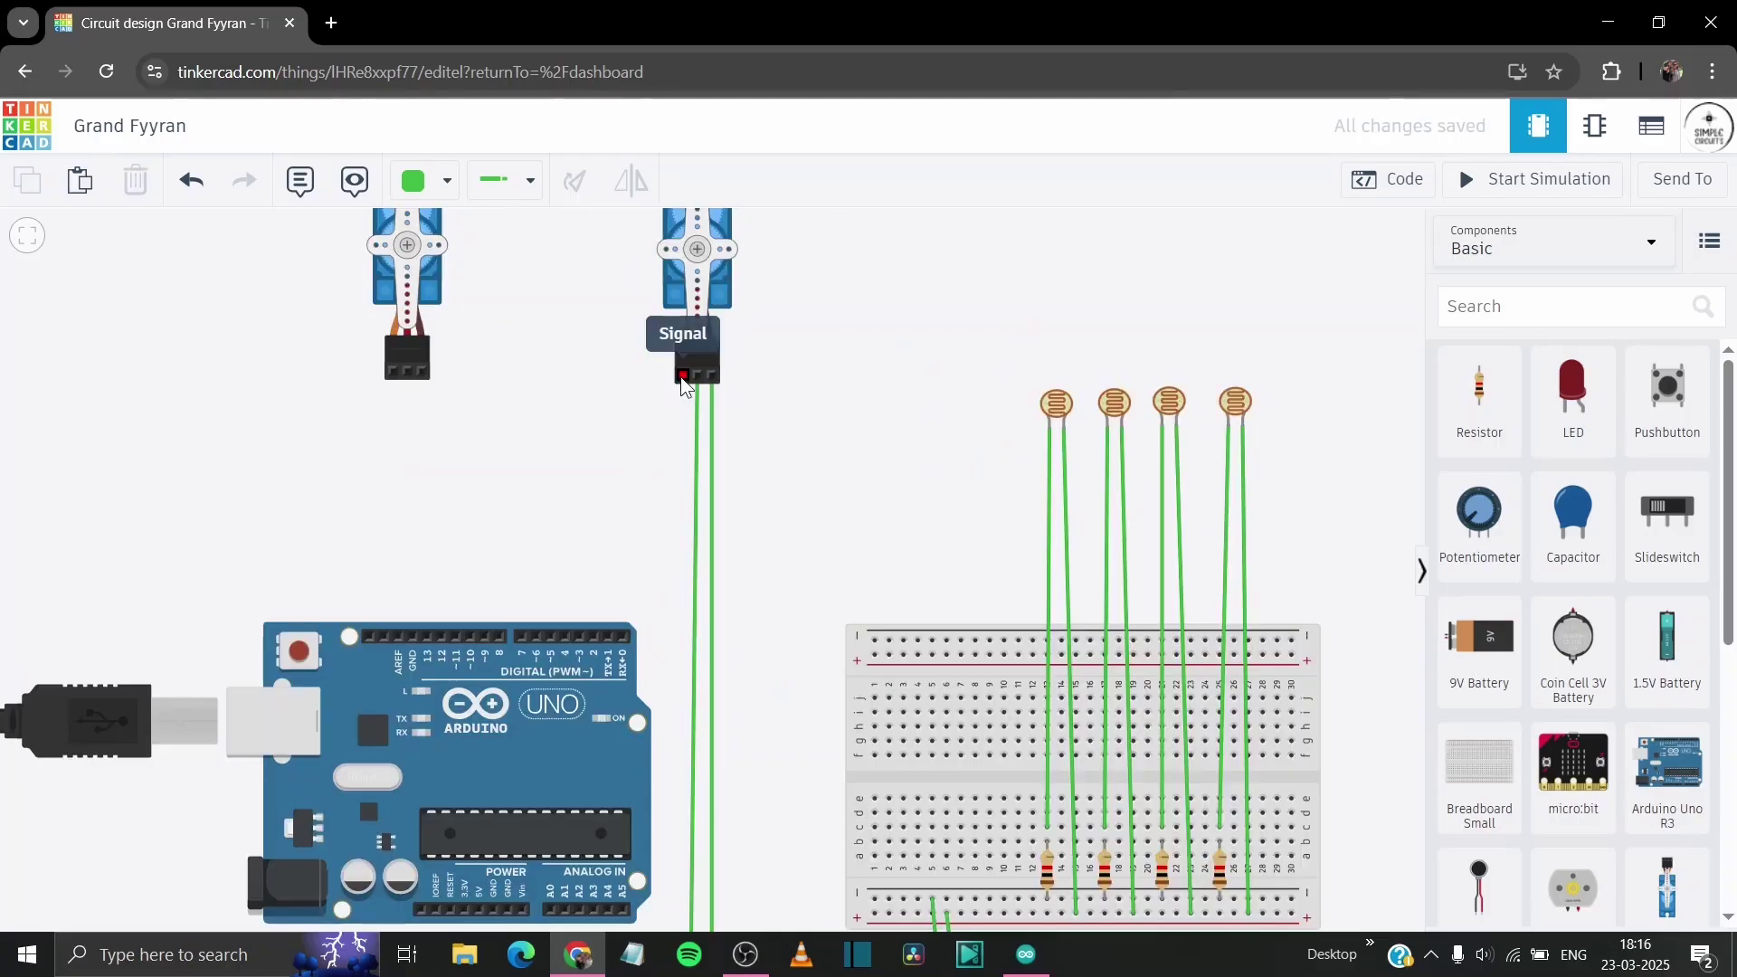
# - Connect the right servo's signal pin to Arduino pin D2
pyautogui.click(684, 514)
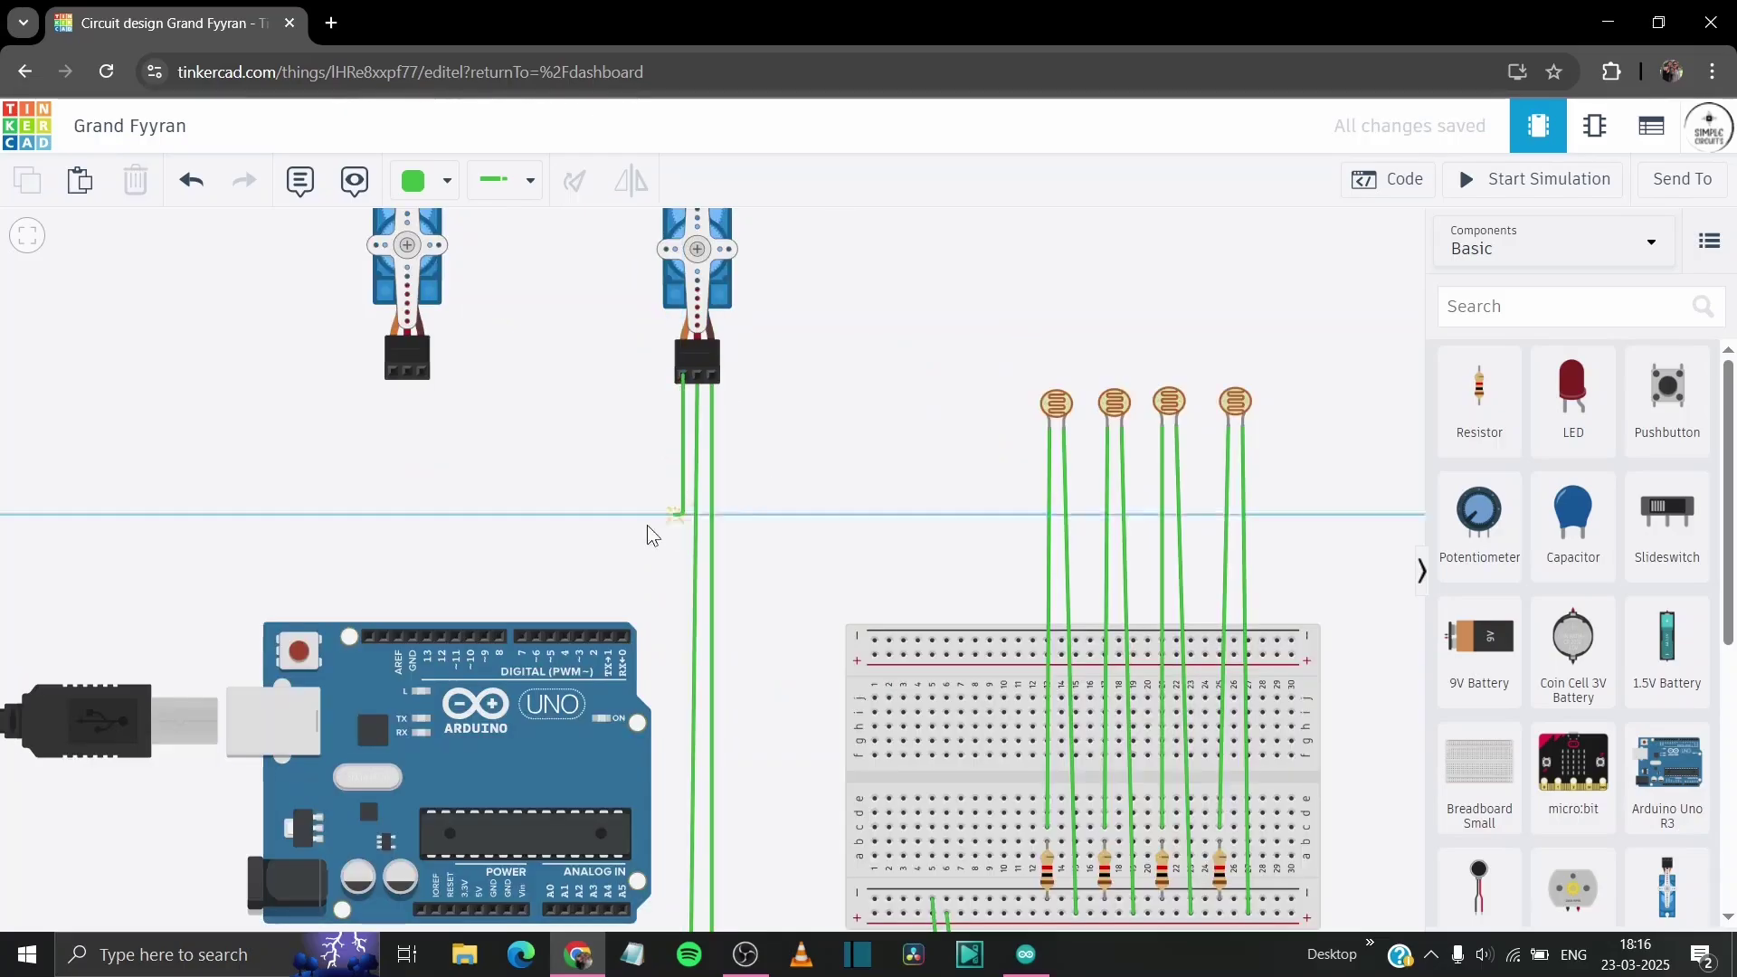
pyautogui.click(584, 516)
pyautogui.click(594, 636)
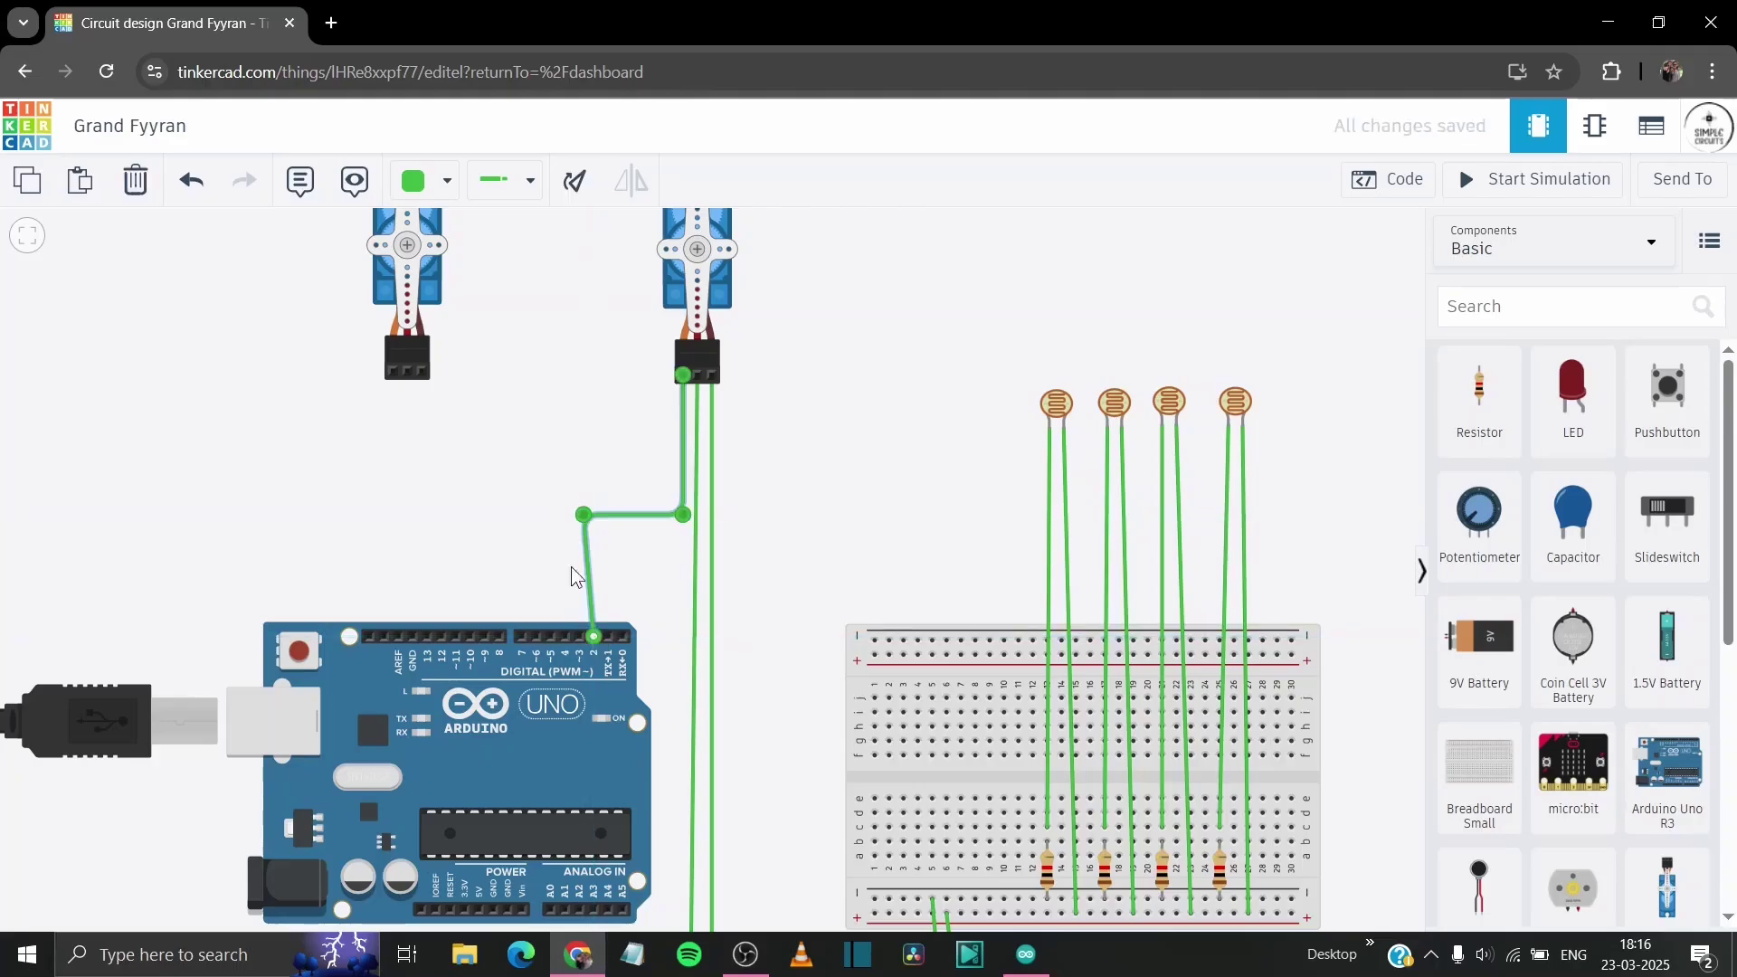
pyautogui.scroll(-2, 572, 567)
# - Route a wire from the left servo under the breadboard to the lower rail
pyautogui.click(435, 283)
pyautogui.click(434, 431)
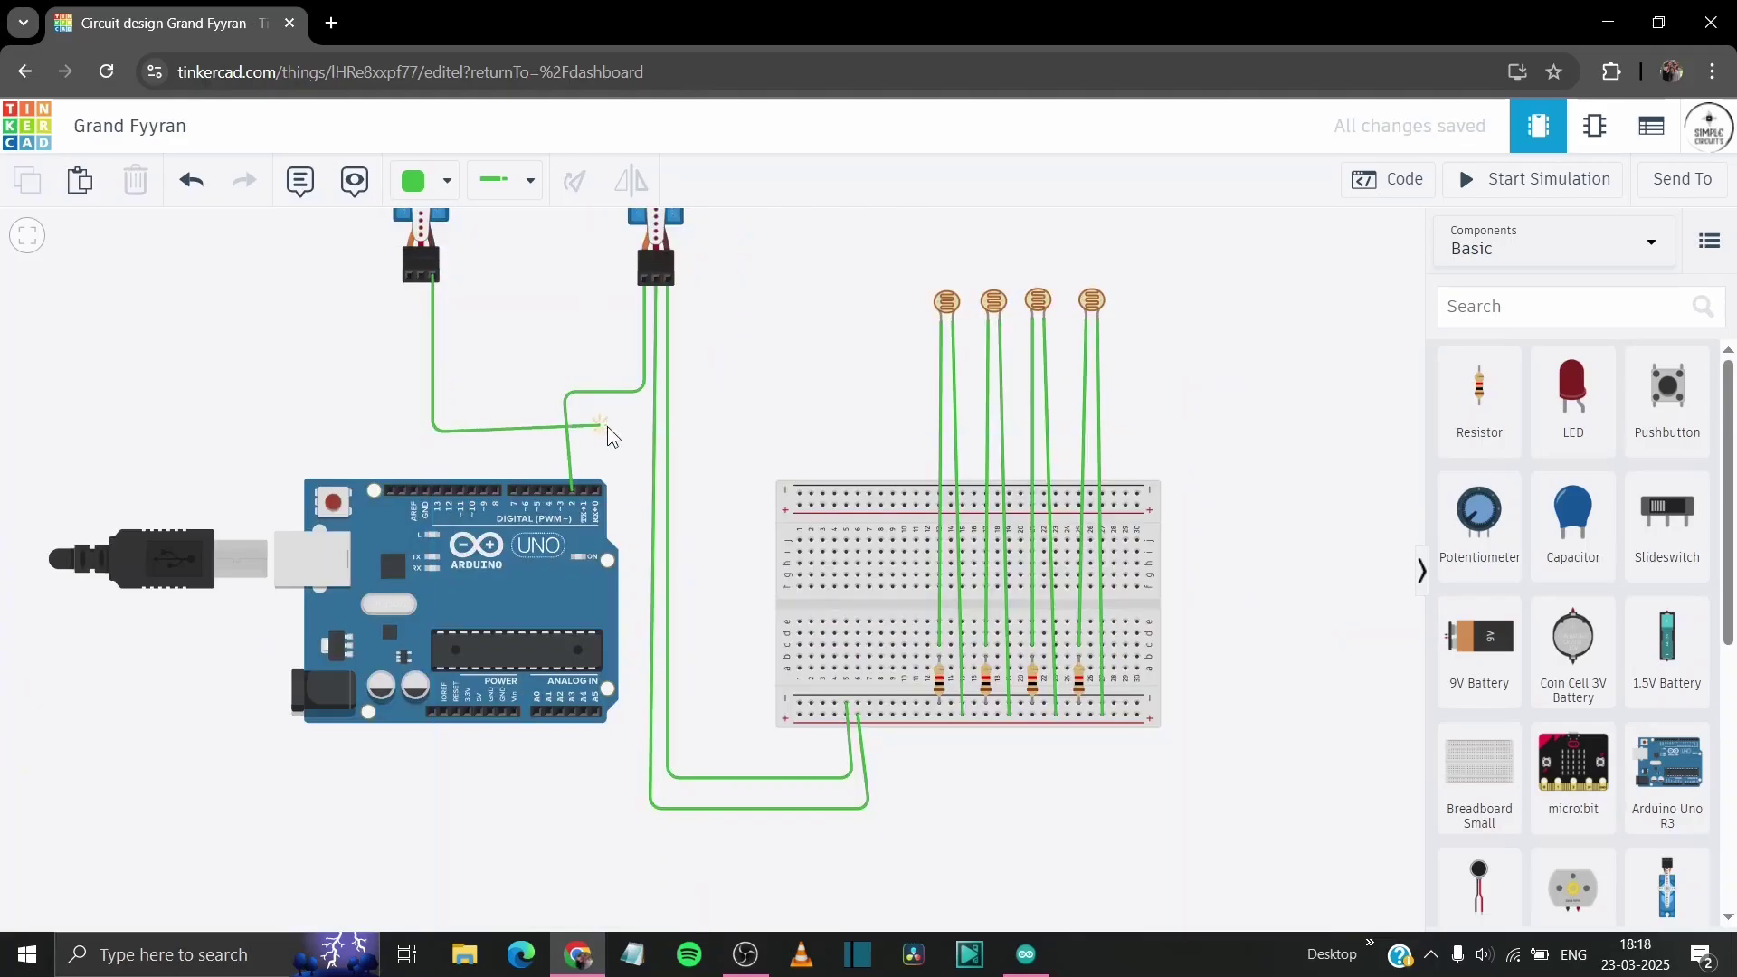
pyautogui.click(634, 432)
pyautogui.click(634, 847)
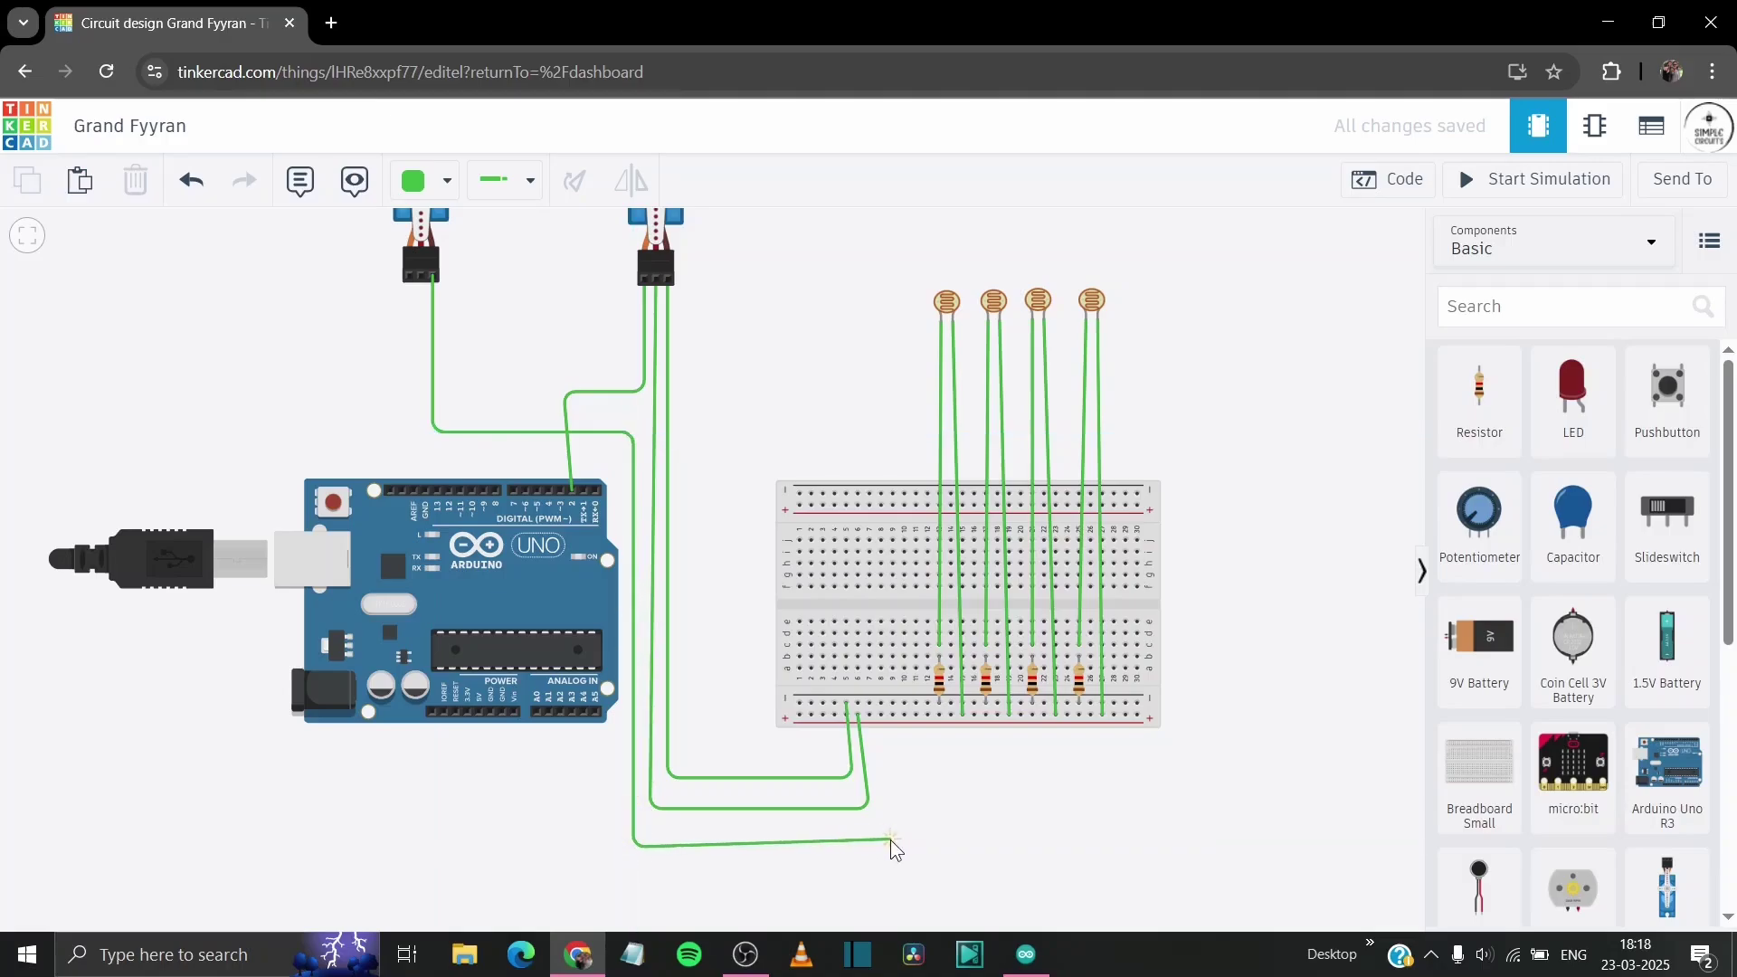
pyautogui.click(890, 840)
pyautogui.click(882, 702)
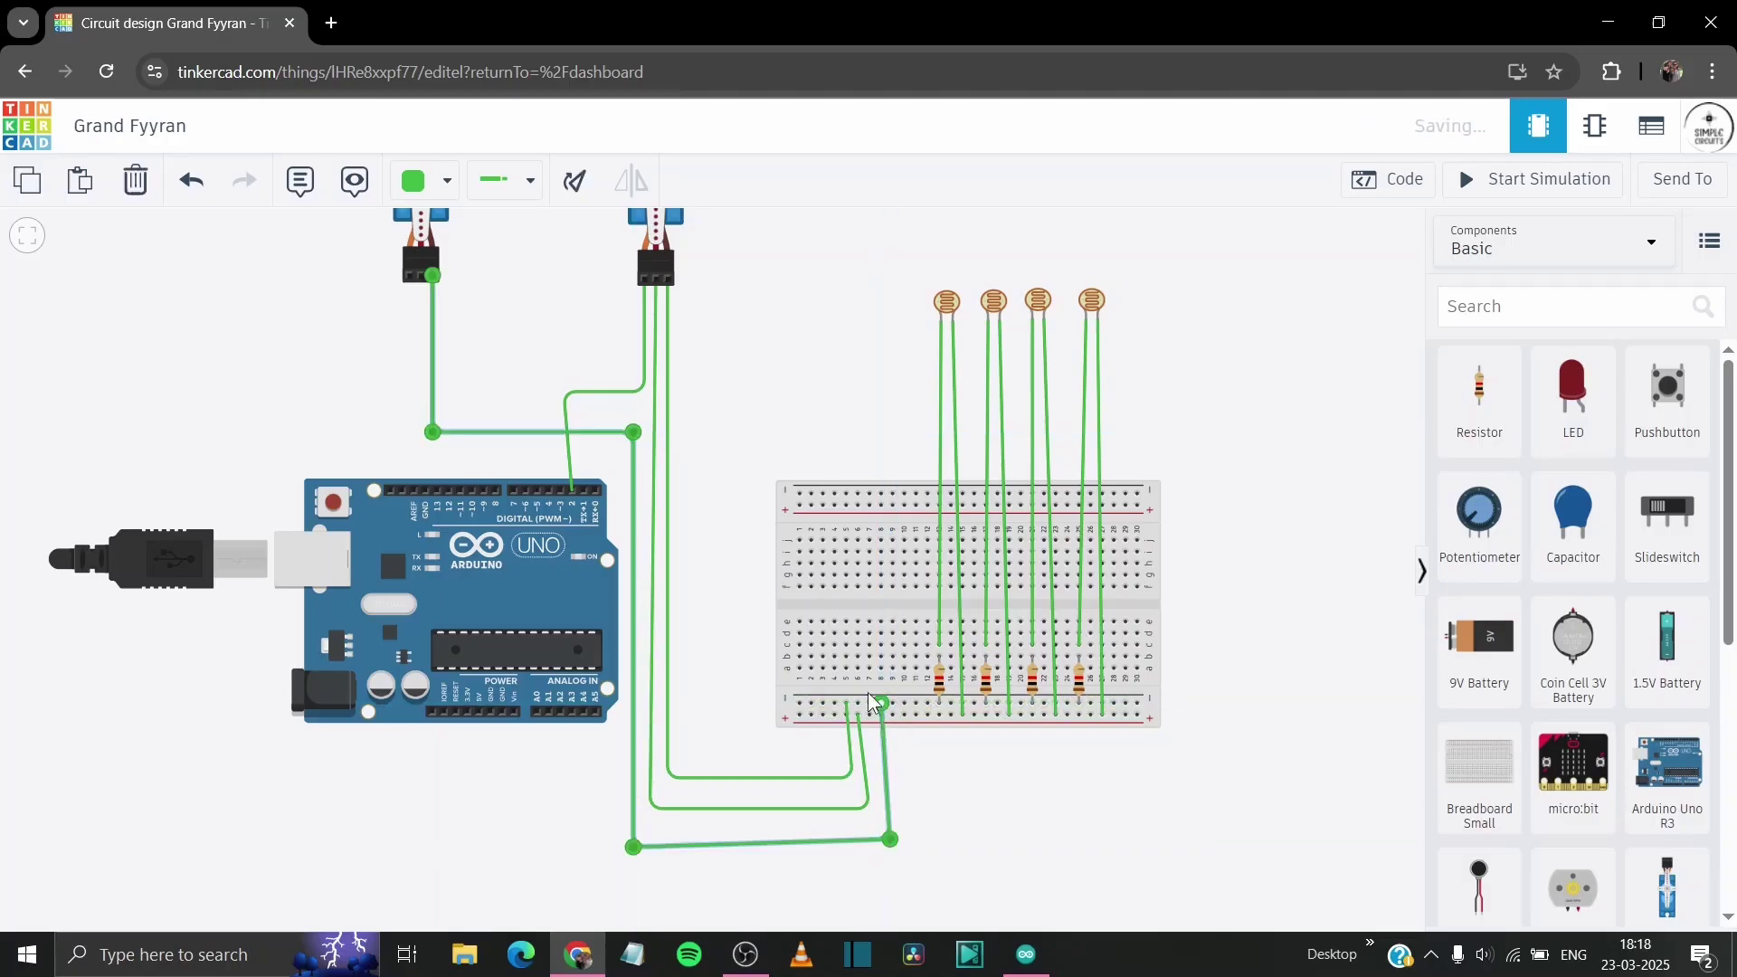
# - Route the left servo's second power lead to the lower rail and bend its signal wire toward the Arduino
pyautogui.click(422, 276)
pyautogui.click(422, 446)
pyautogui.click(621, 453)
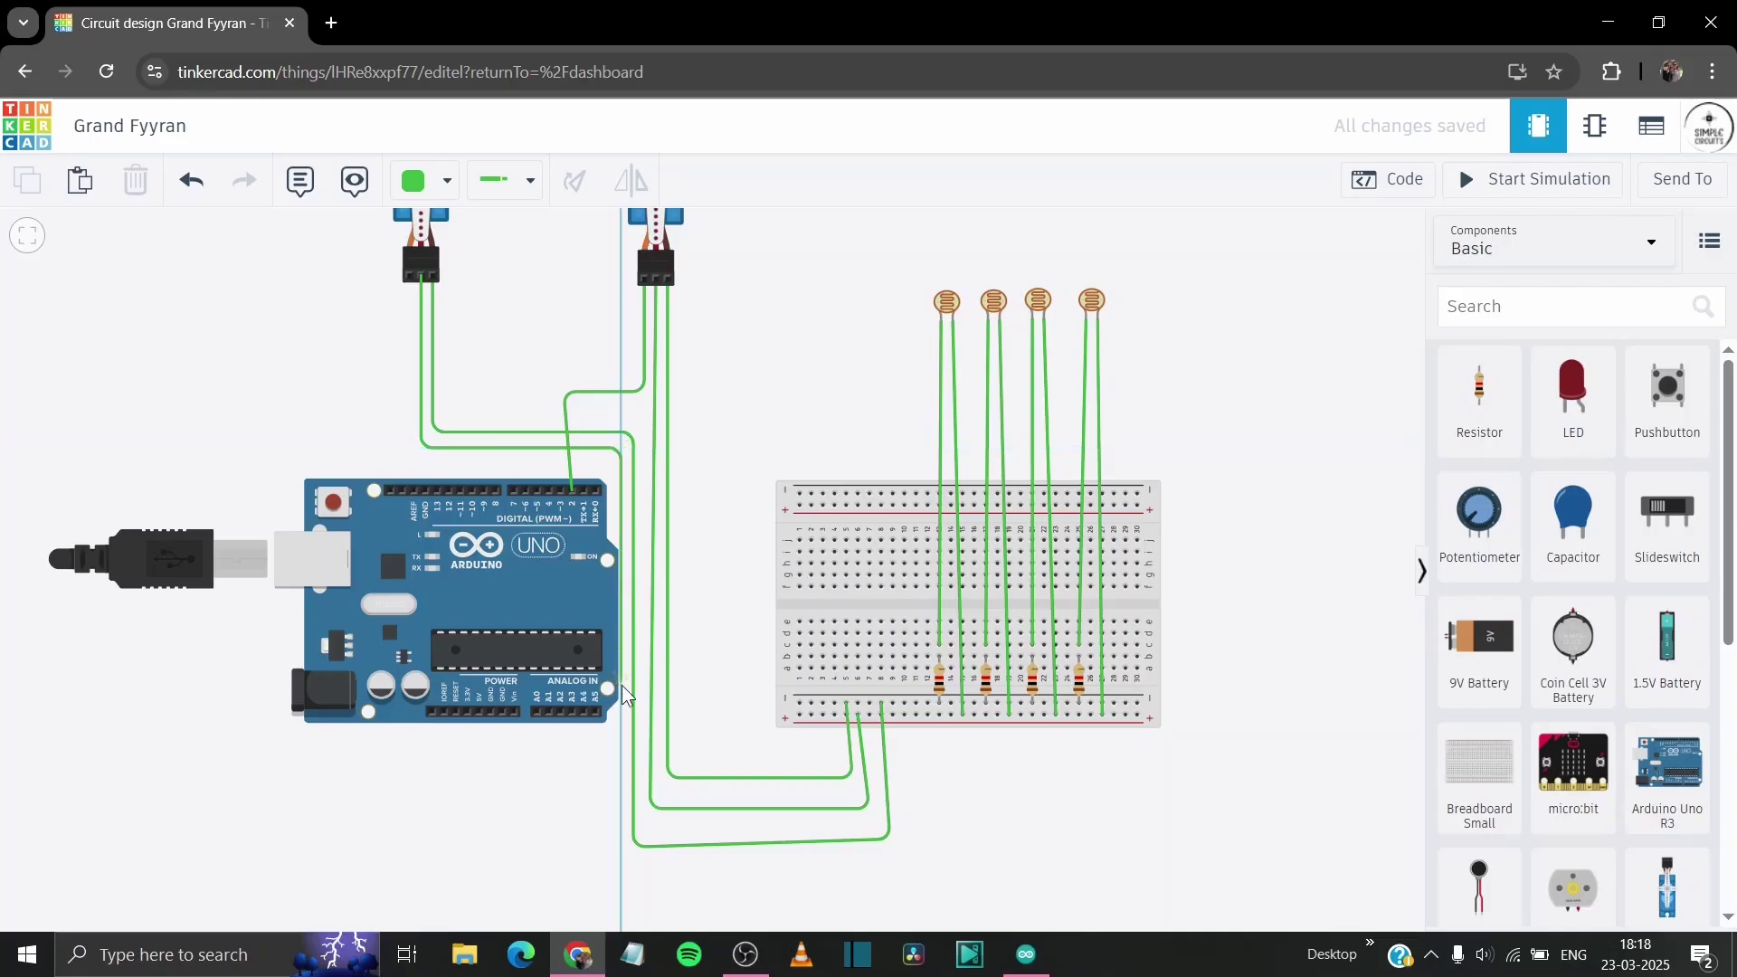
pyautogui.click(621, 878)
pyautogui.click(922, 871)
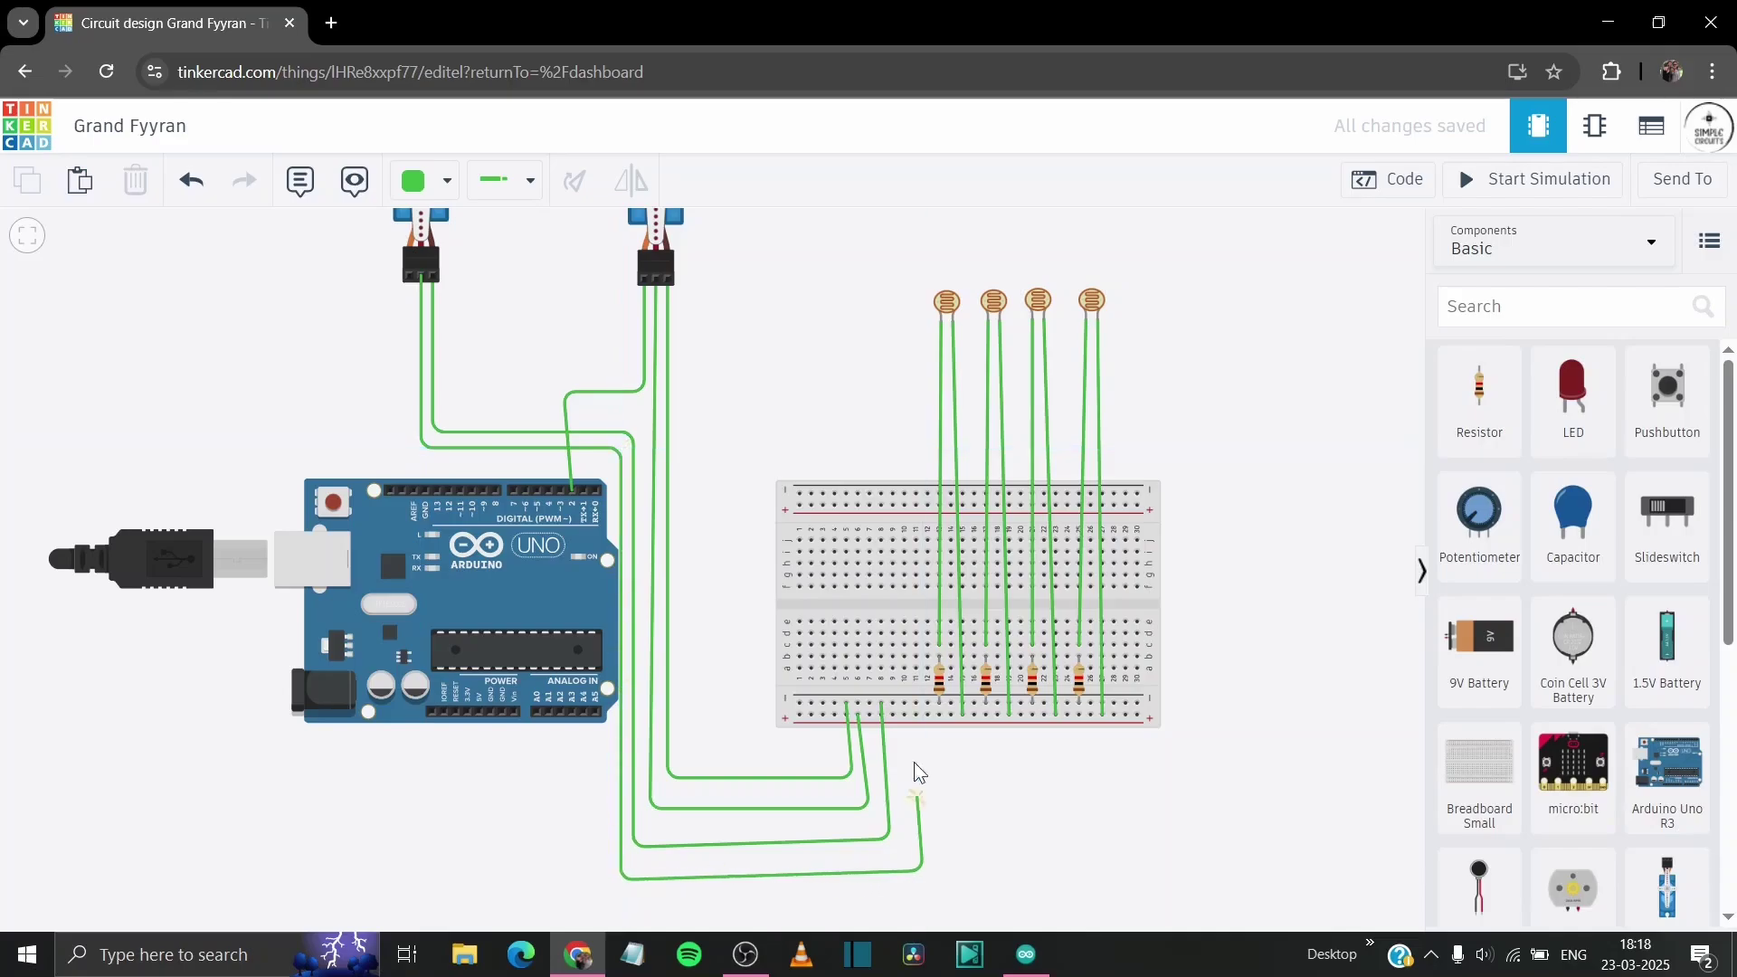
pyautogui.click(892, 713)
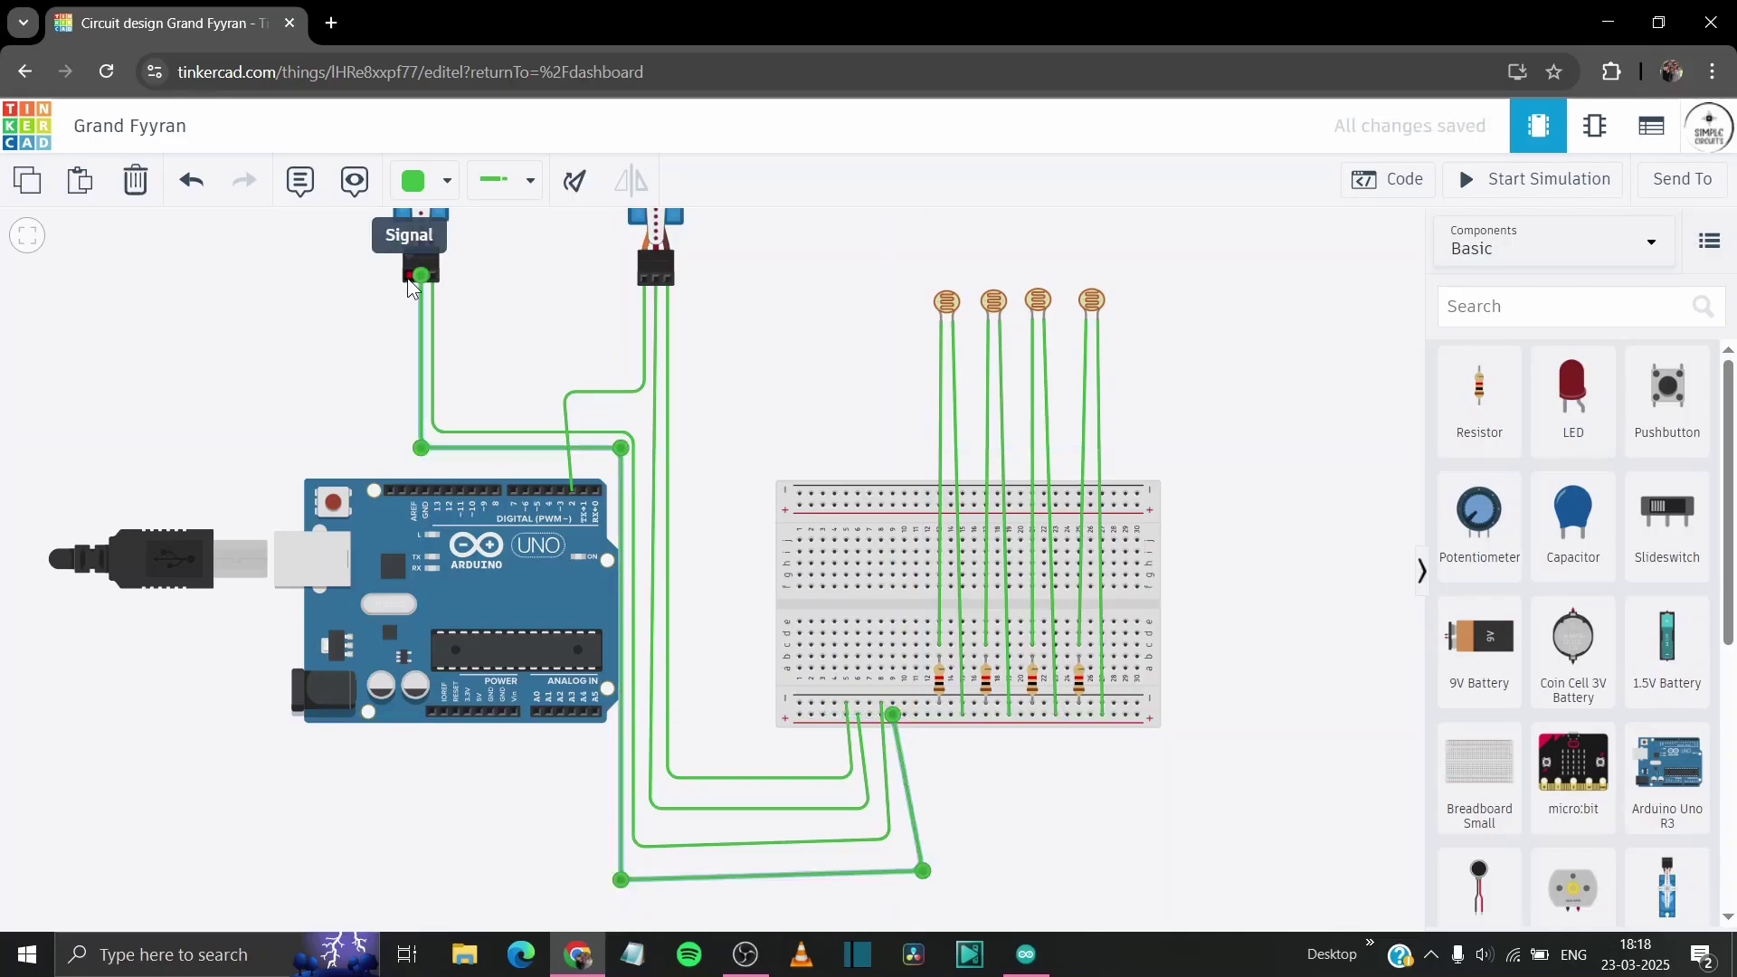
pyautogui.click(411, 465)
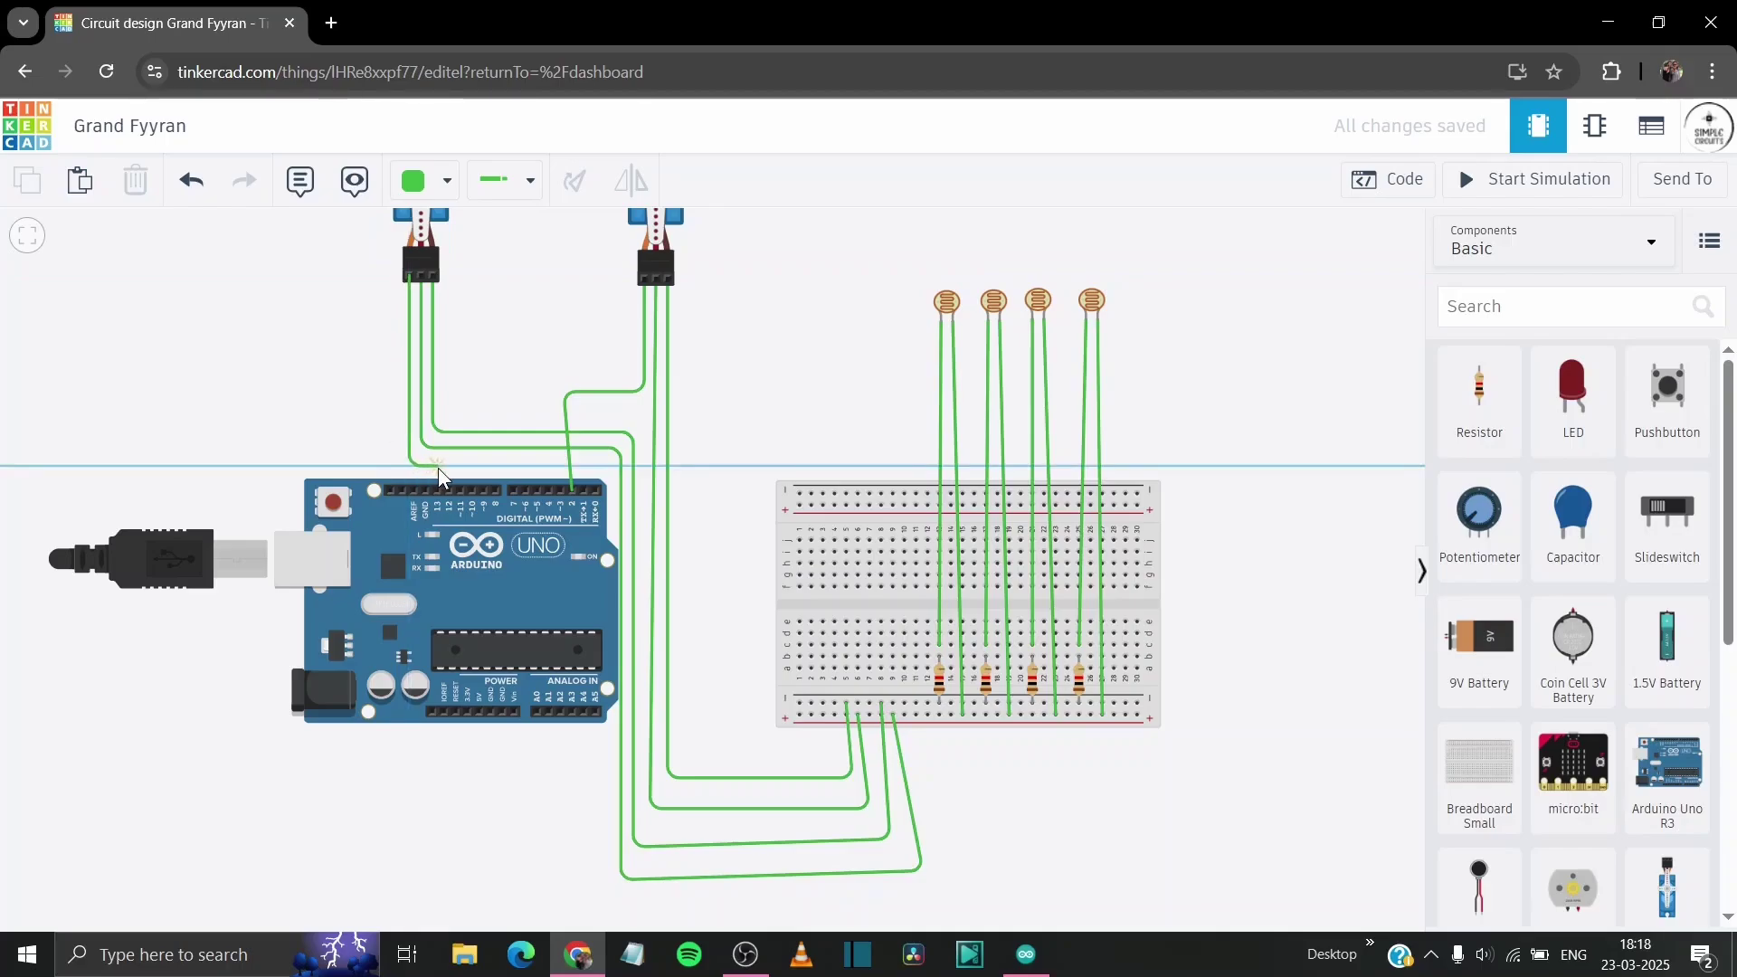
# - Connect the left servo's signal to pin D13 and wire A0 to the first photoresistor's column
pyautogui.click(439, 492)
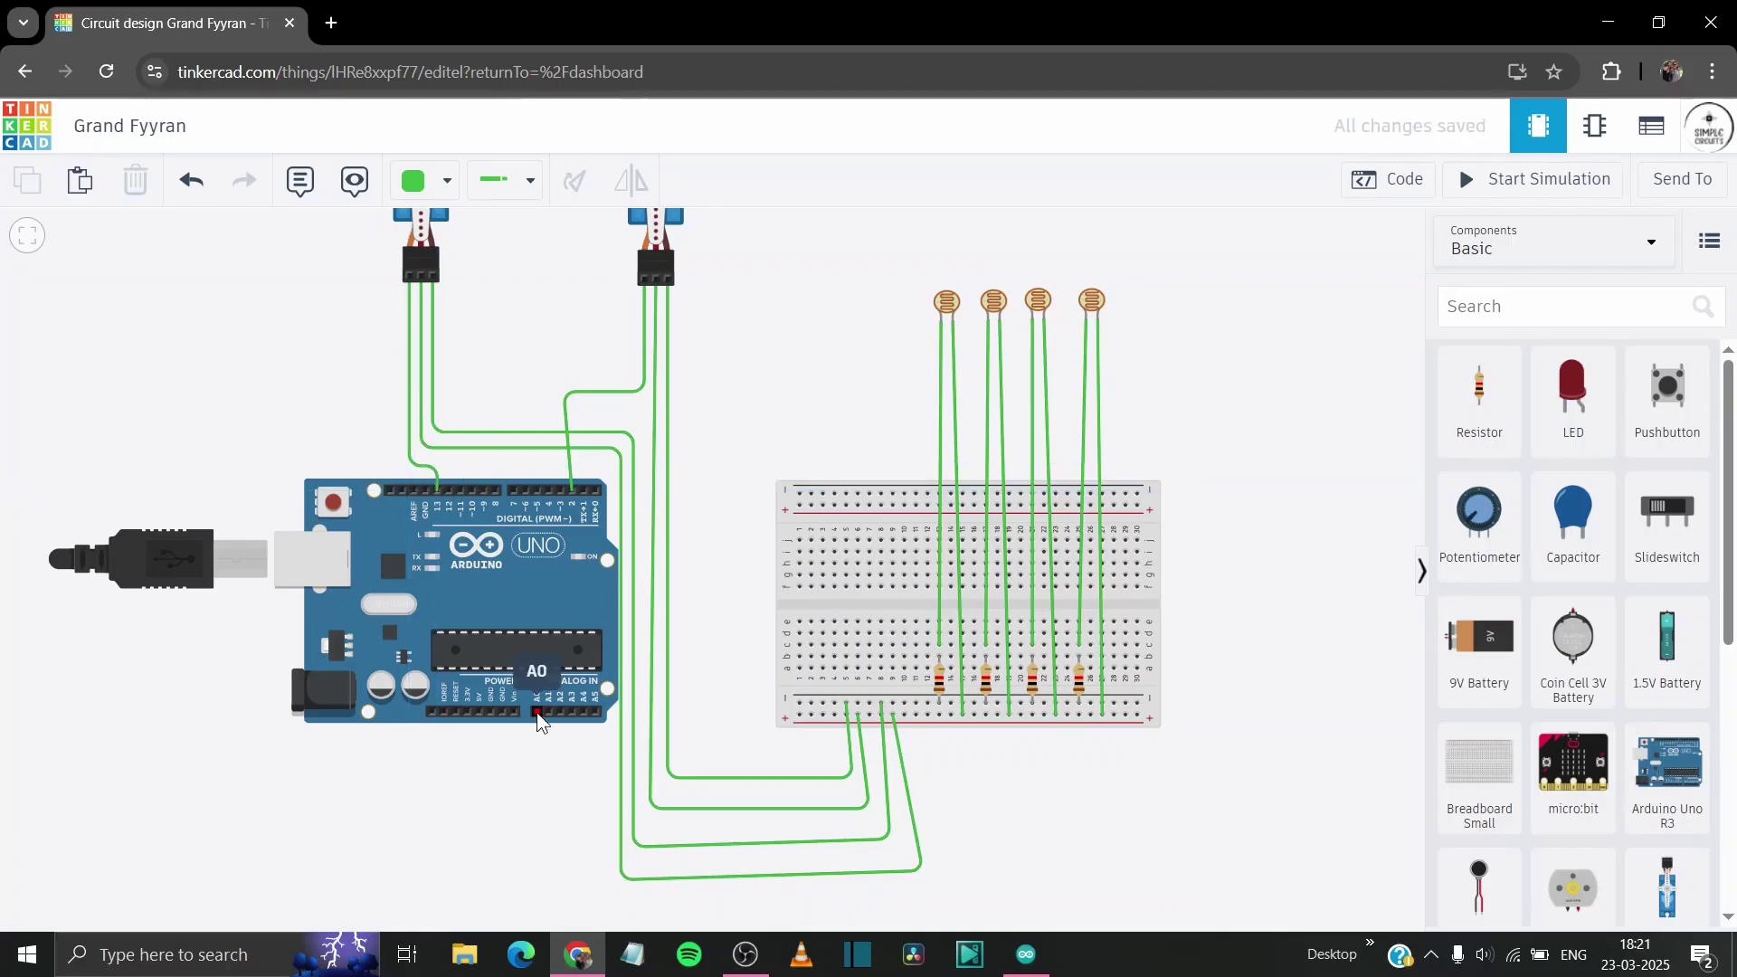
pyautogui.click(538, 715)
pyautogui.click(537, 620)
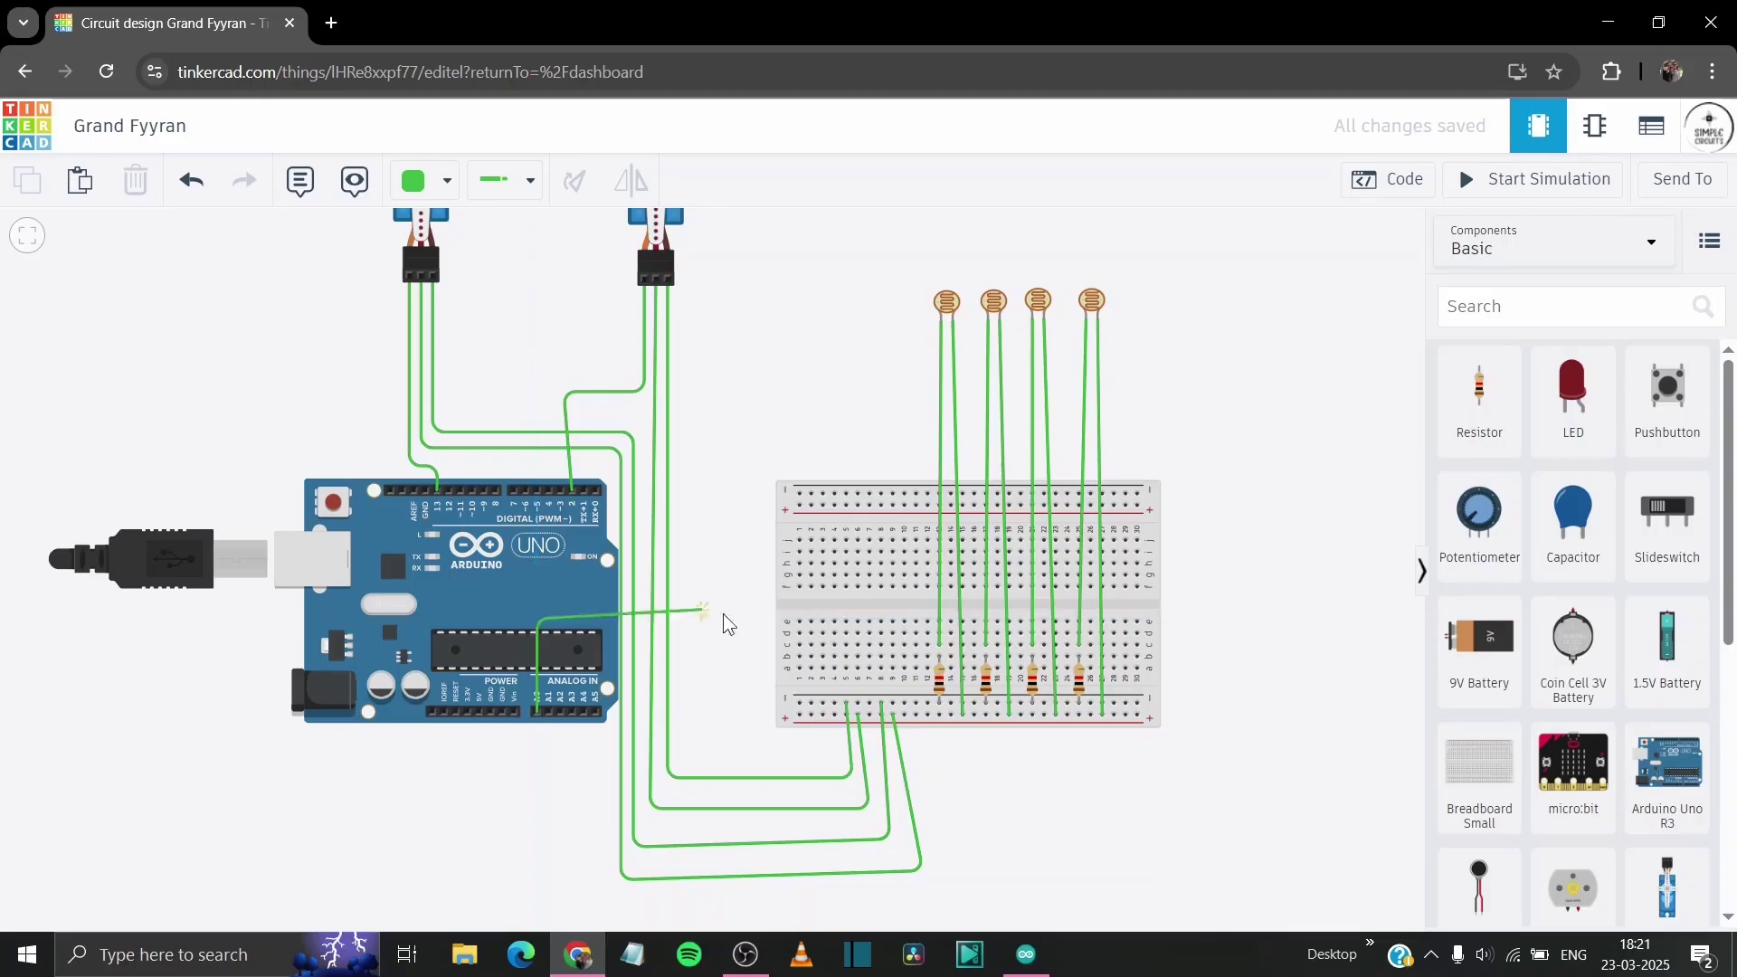
pyautogui.click(939, 622)
# - Wire analog pins A1, A2 and A3 to their photoresistor–resistor rows on the breadboard
pyautogui.click(548, 711)
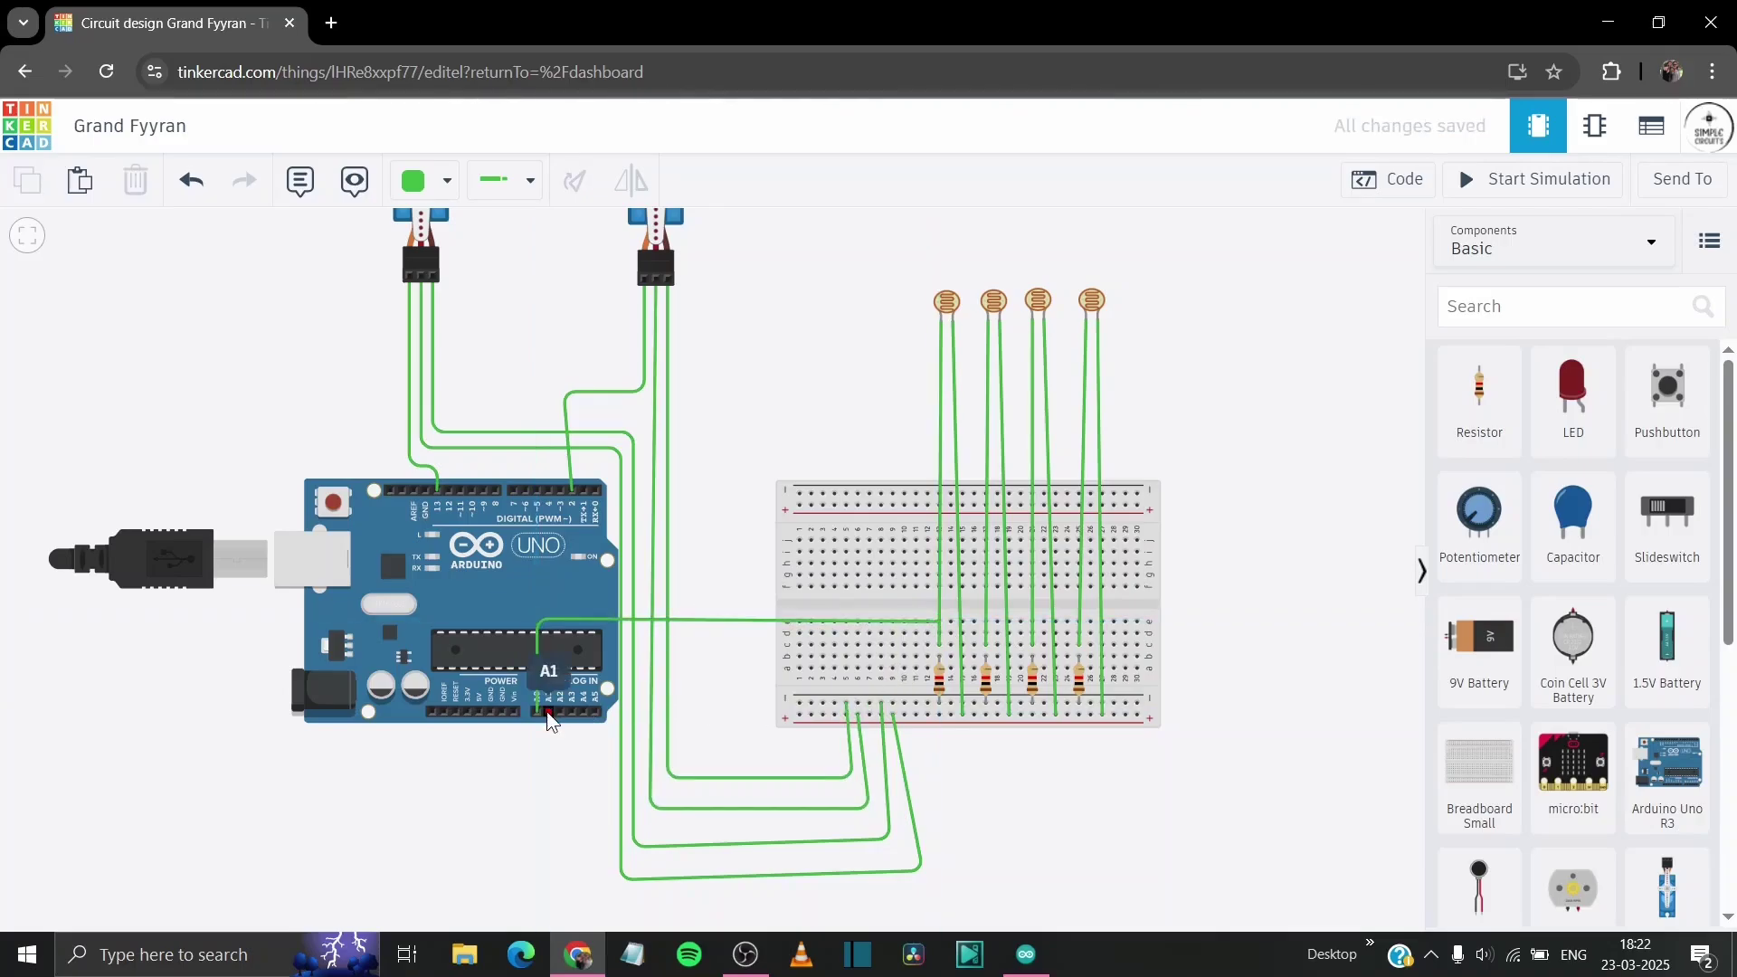
pyautogui.click(551, 643)
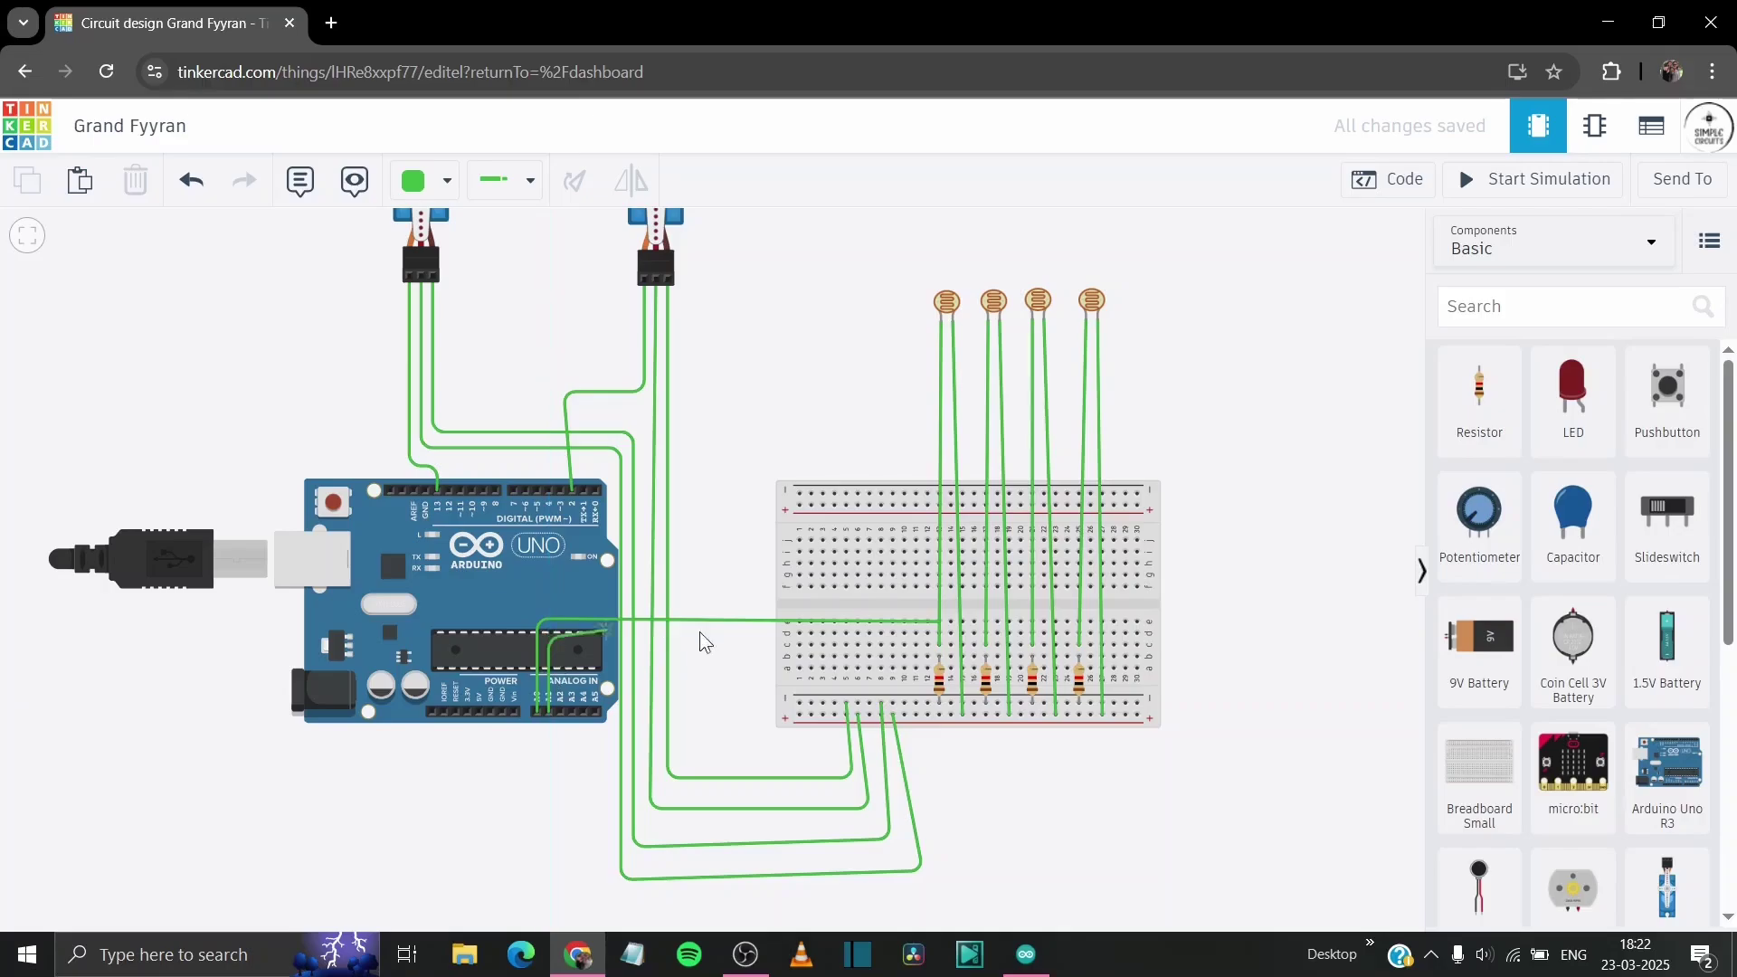
pyautogui.click(1082, 633)
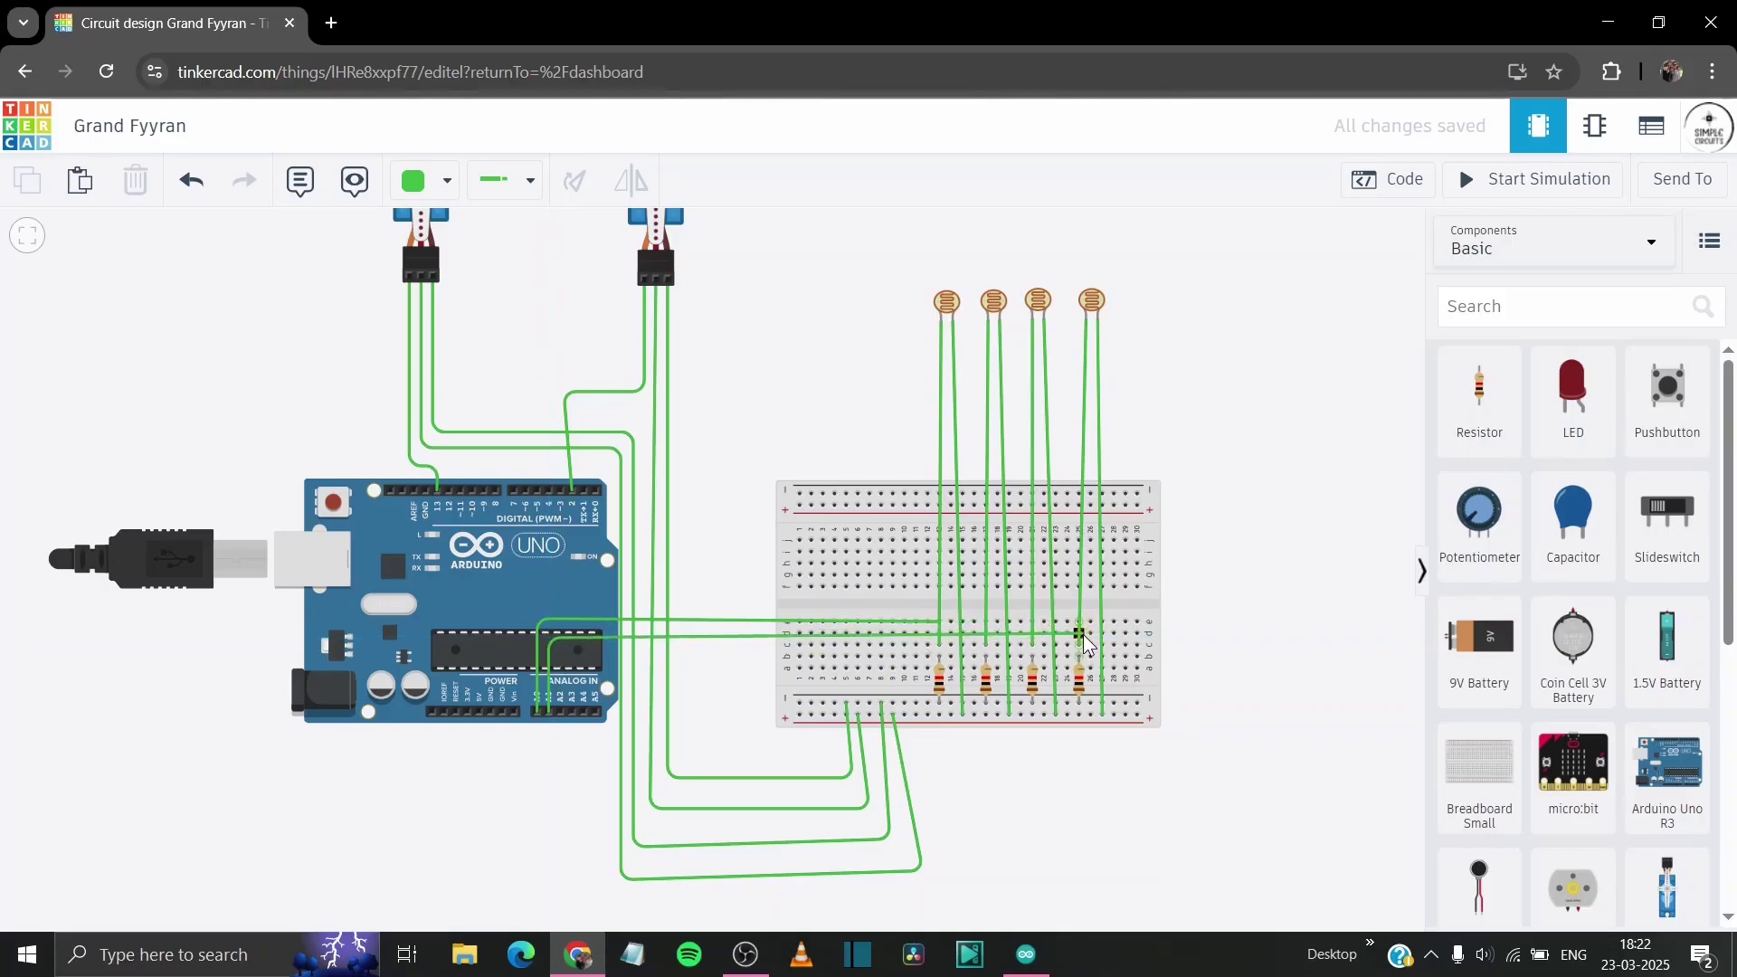
pyautogui.click(702, 699)
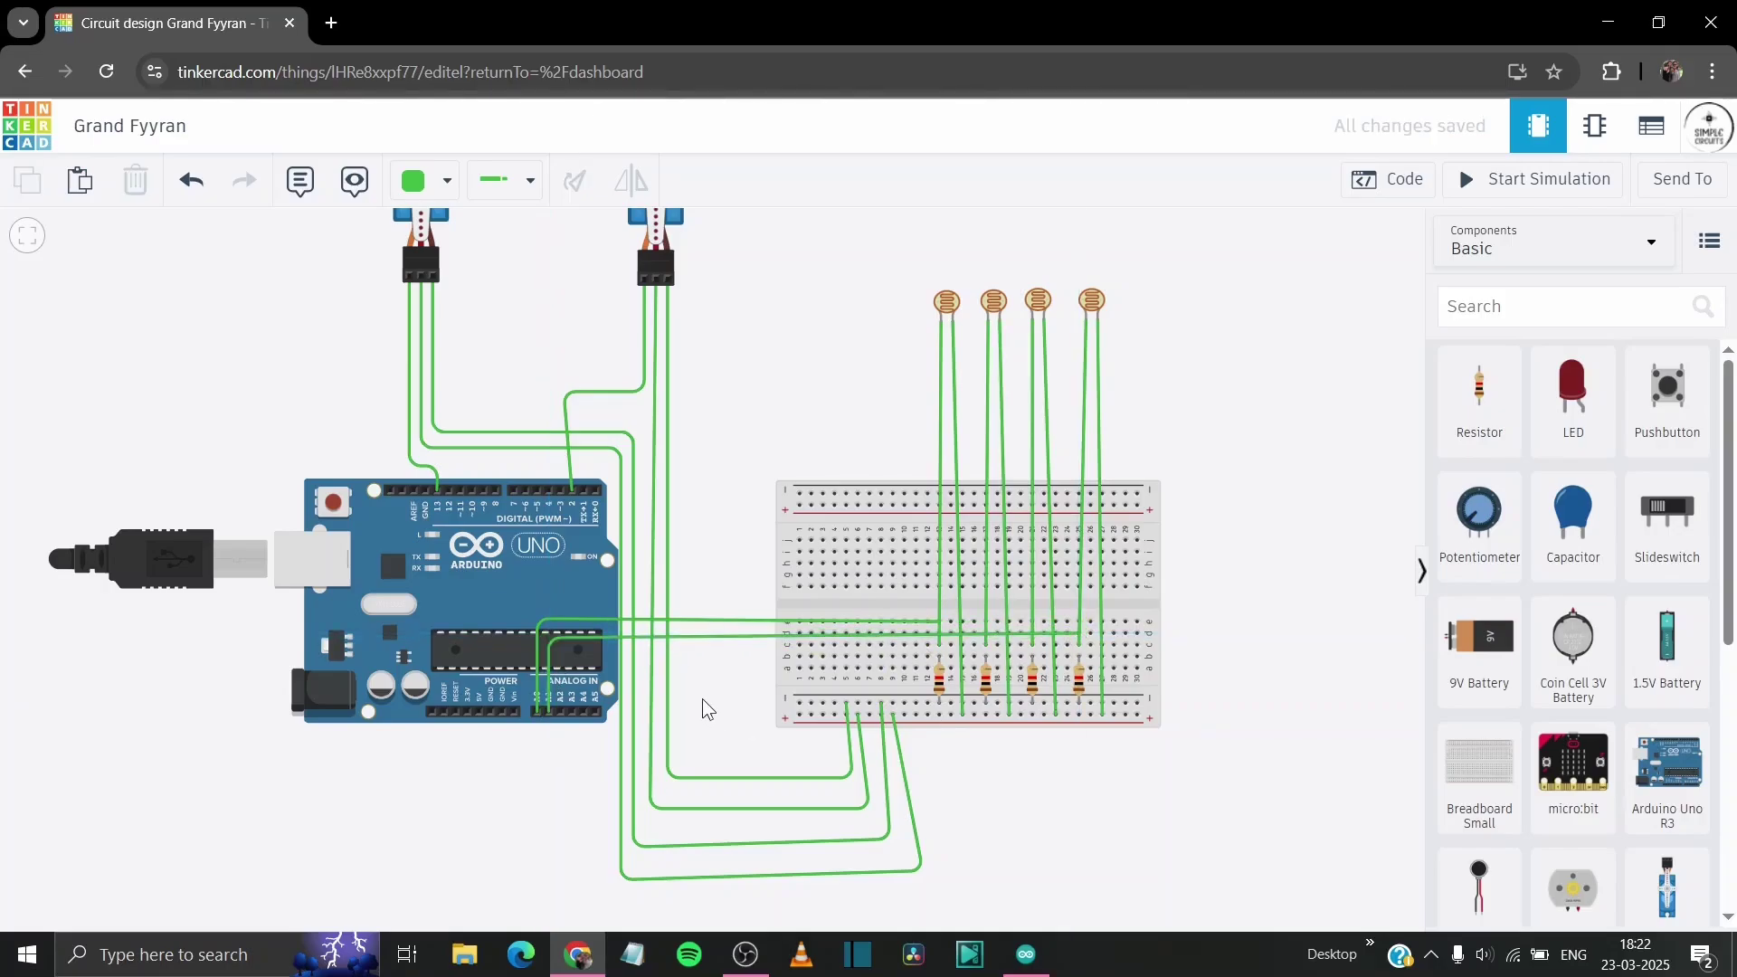
pyautogui.click(558, 712)
pyautogui.click(565, 658)
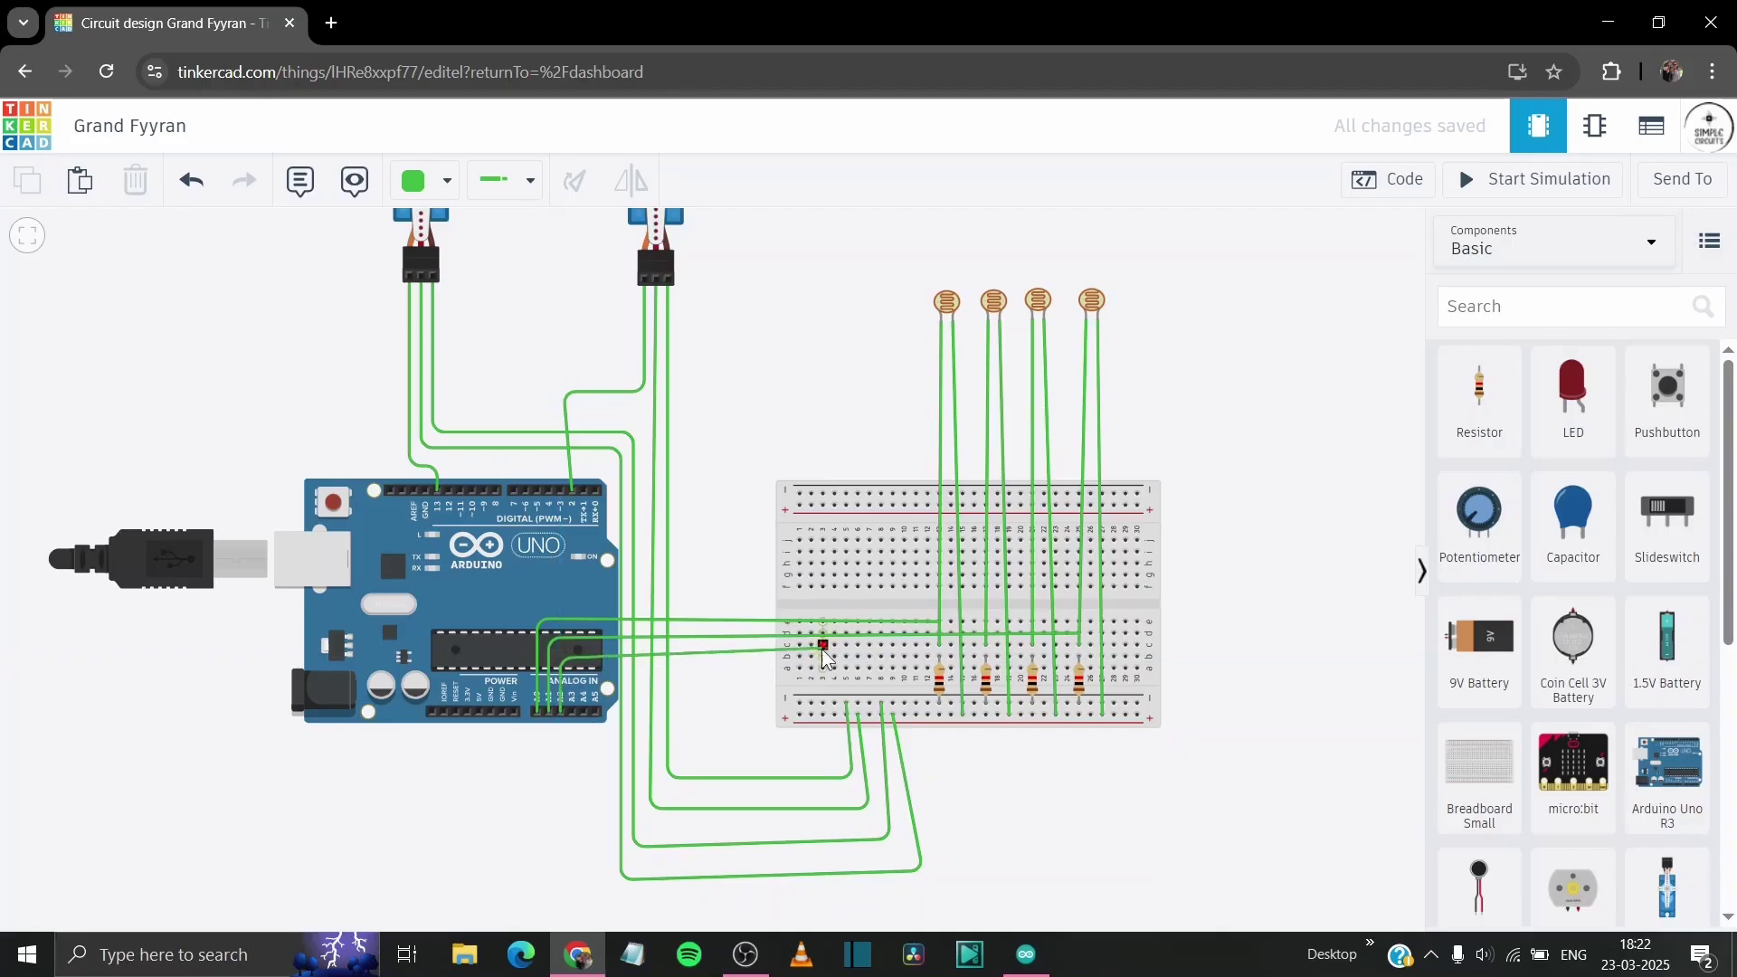
pyautogui.click(987, 645)
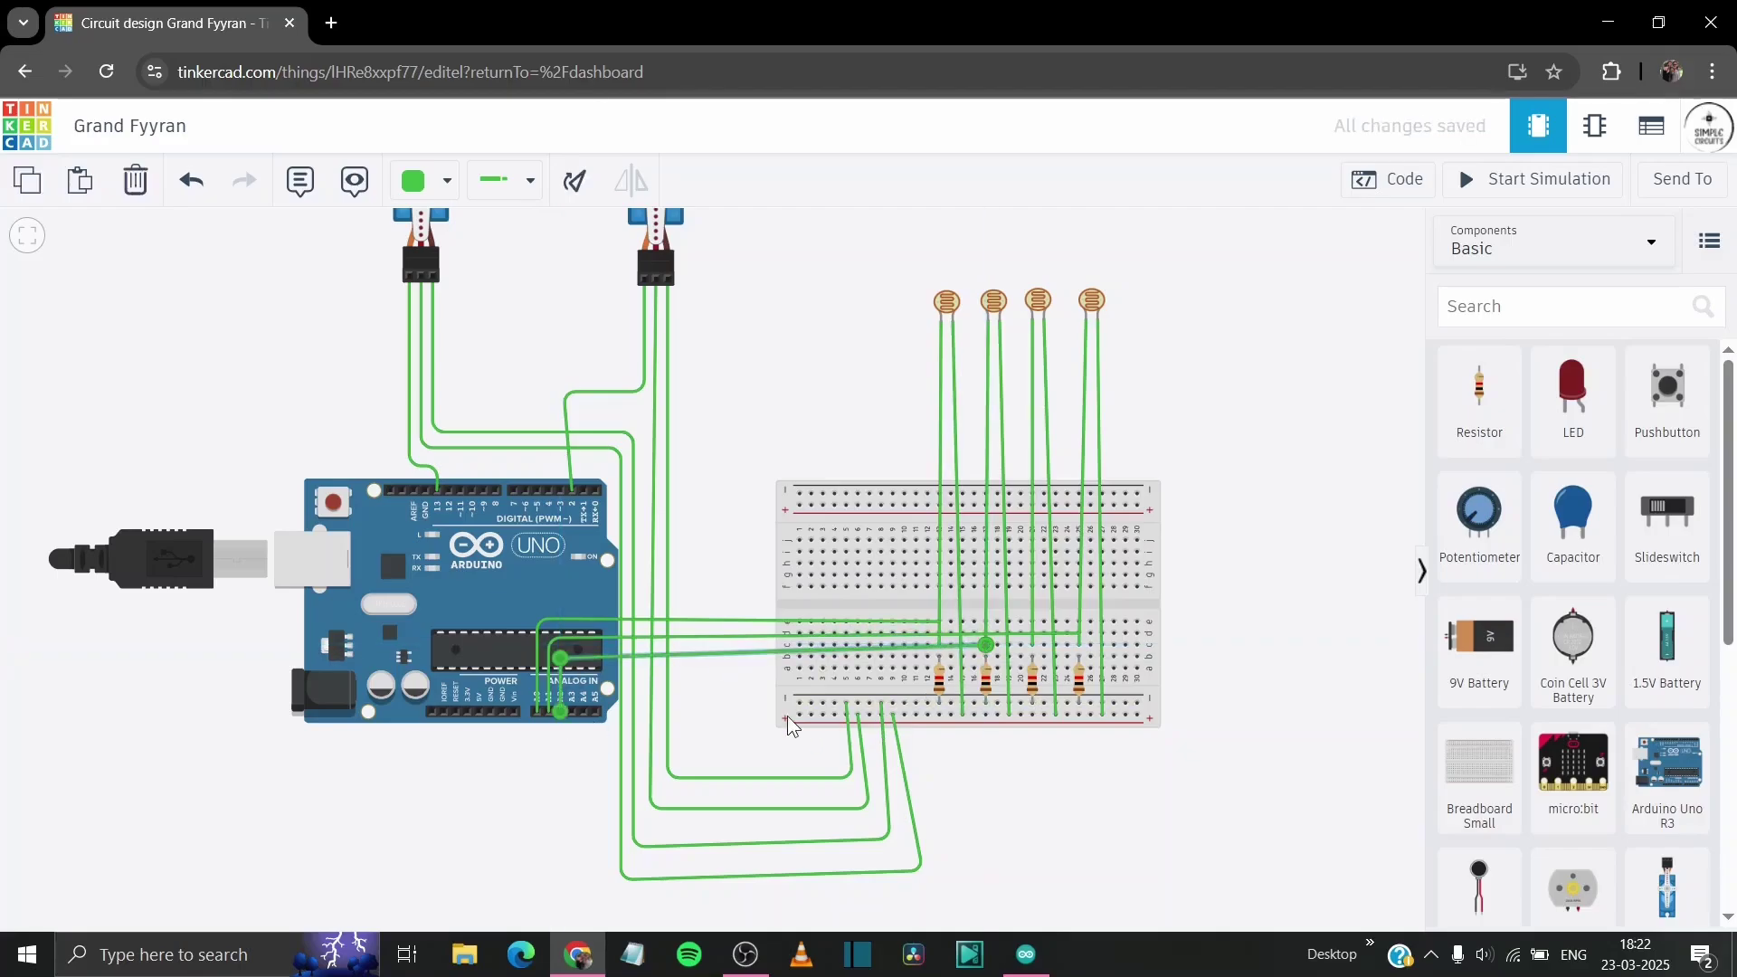
pyautogui.click(572, 715)
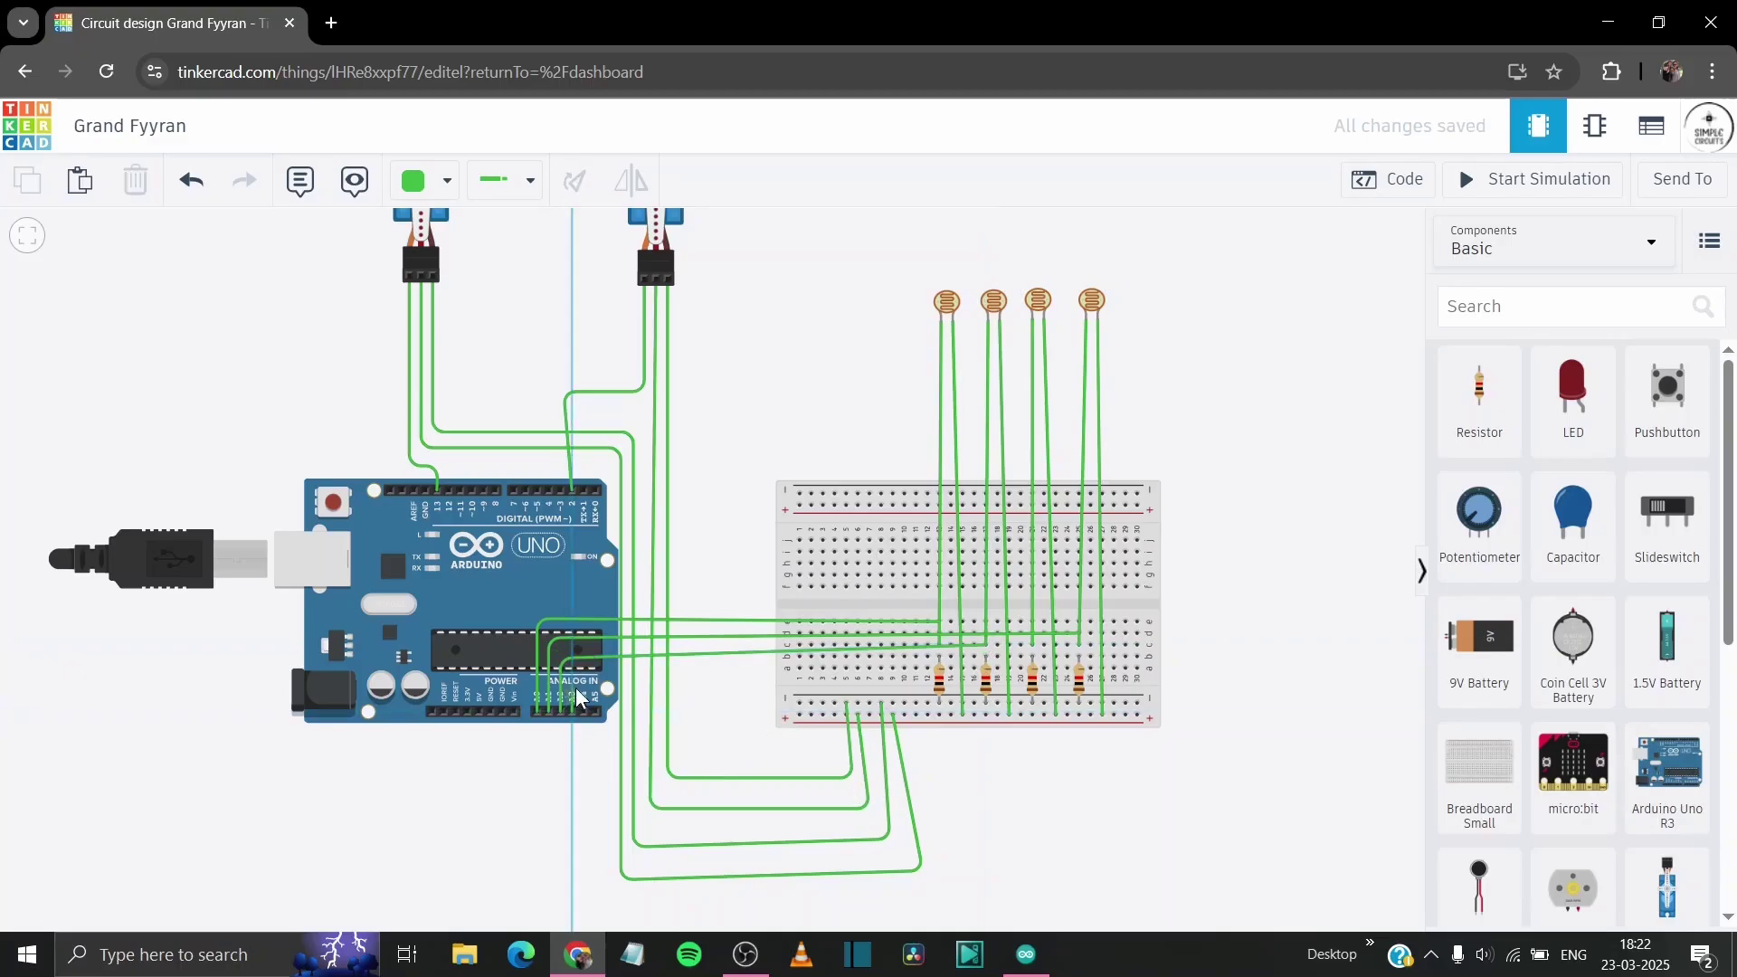
pyautogui.click(1033, 645)
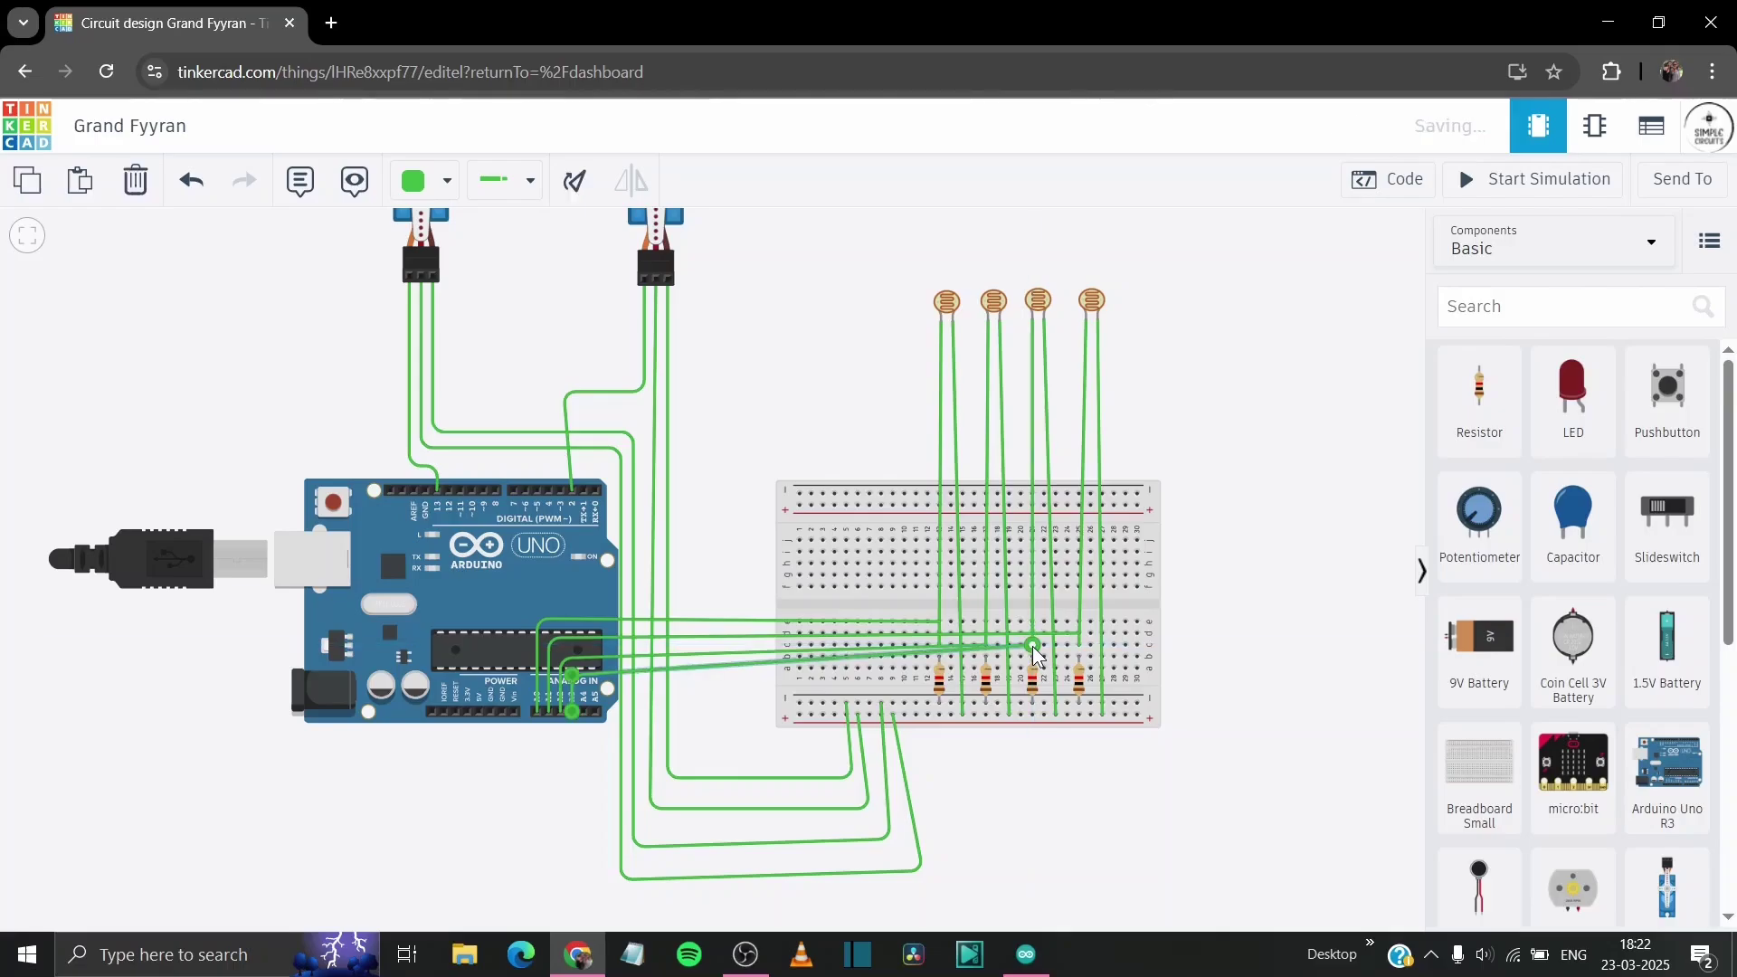
pyautogui.click(1079, 848)
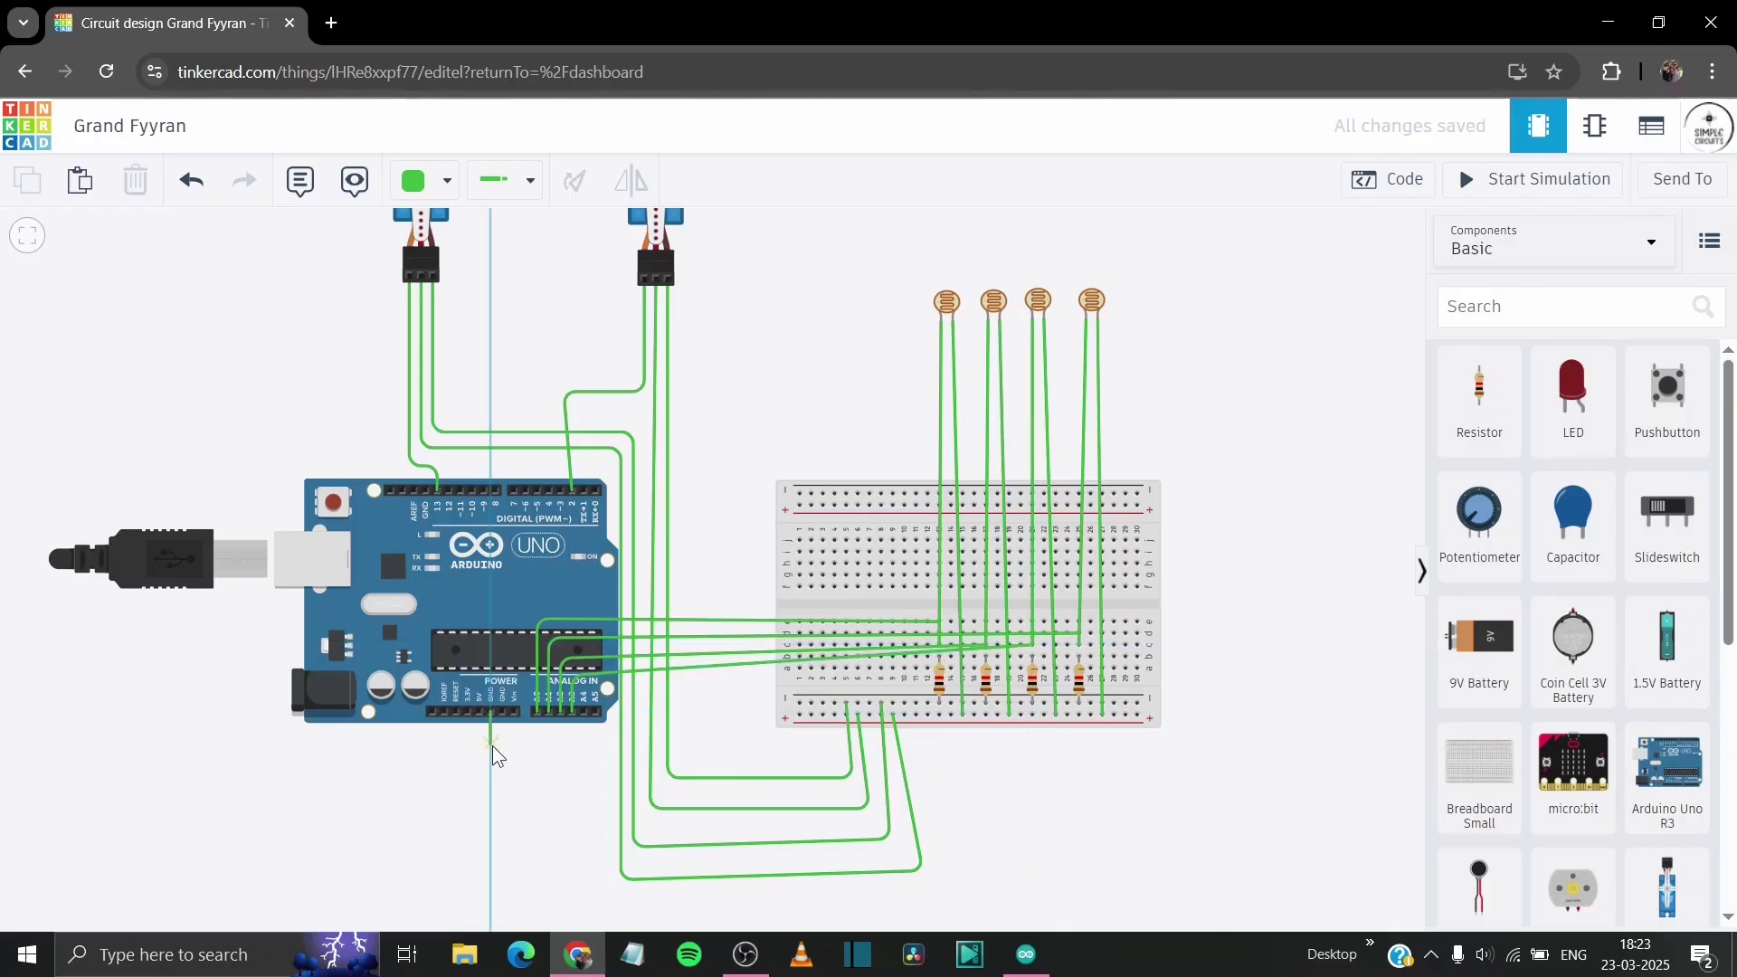
# - Run the GND and 5V wires under the Arduino, with bend points, to the breadboard's bottom power rails, undoing the last routing change
pyautogui.click(491, 746)
pyautogui.click(743, 746)
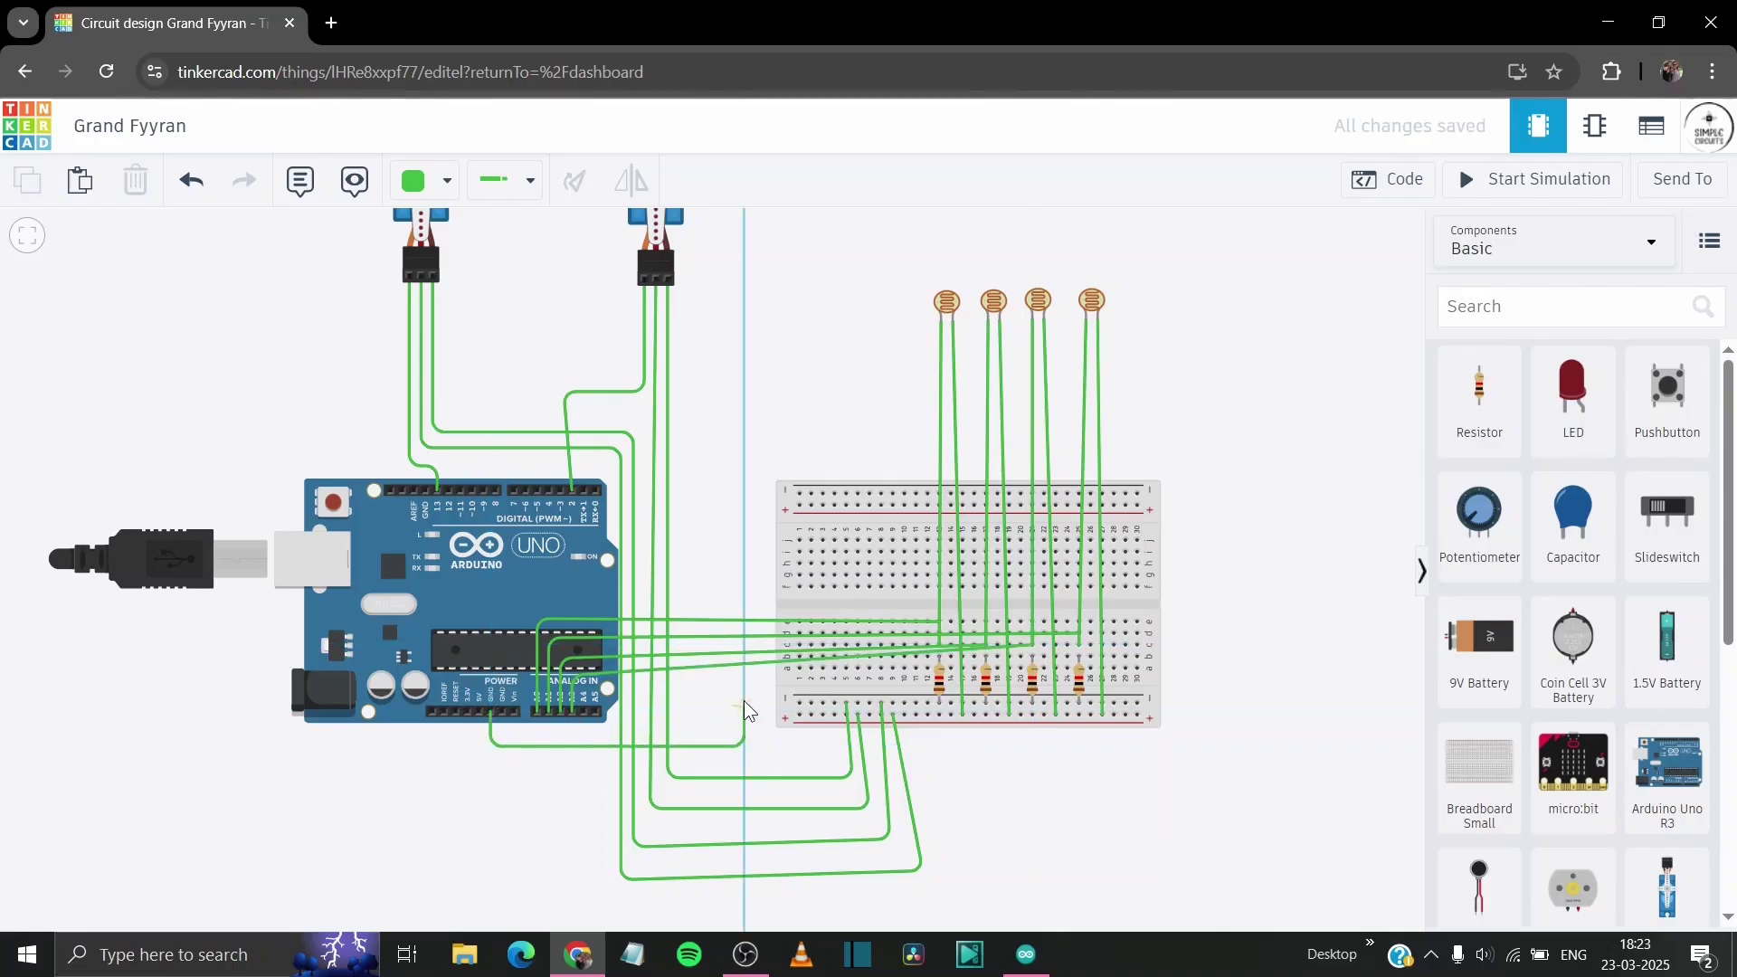
pyautogui.click(800, 705)
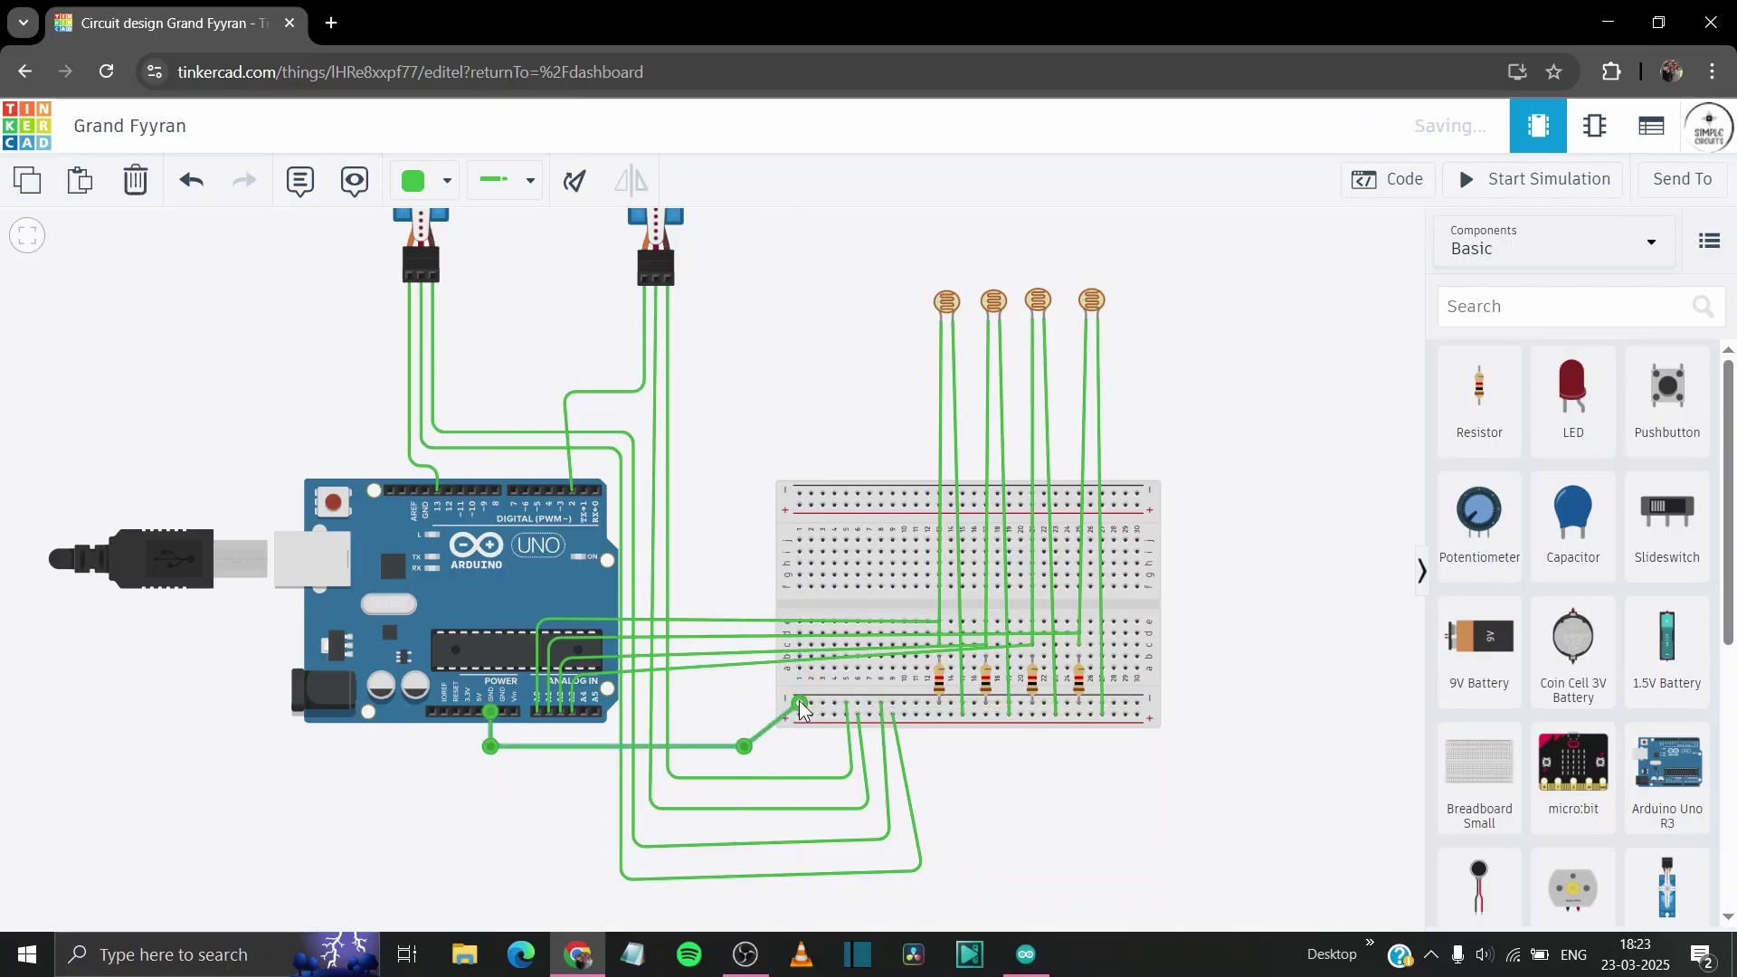
pyautogui.click(480, 714)
pyautogui.click(479, 767)
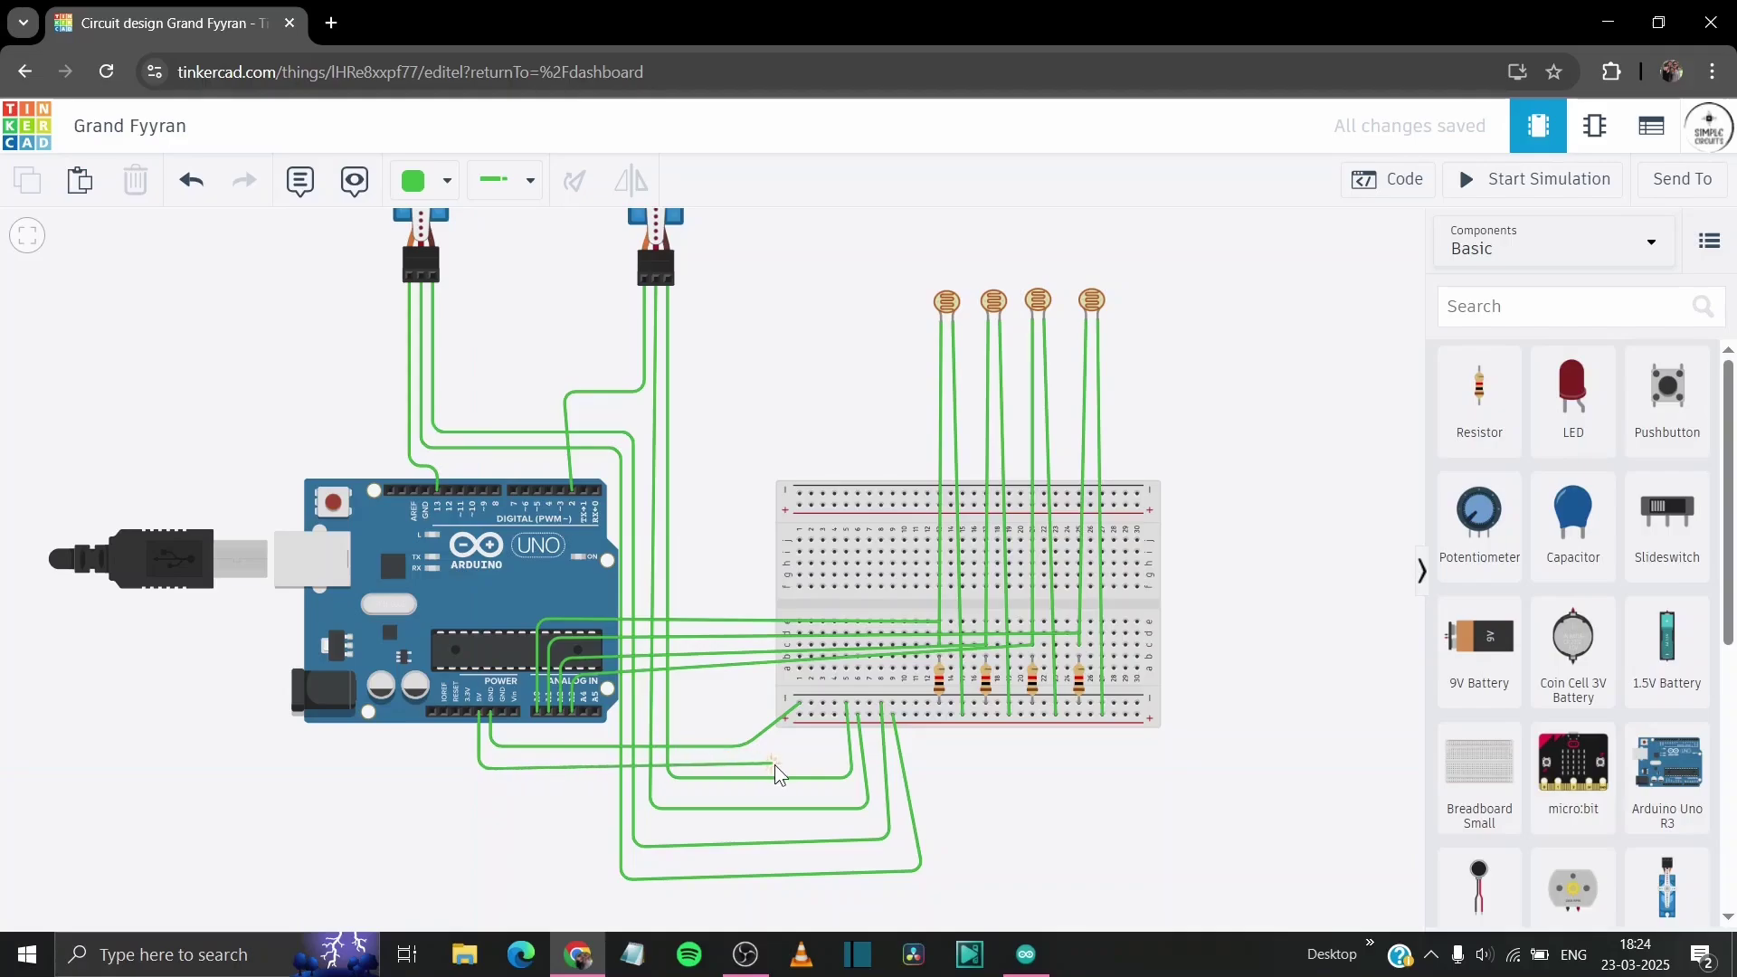
pyautogui.click(797, 767)
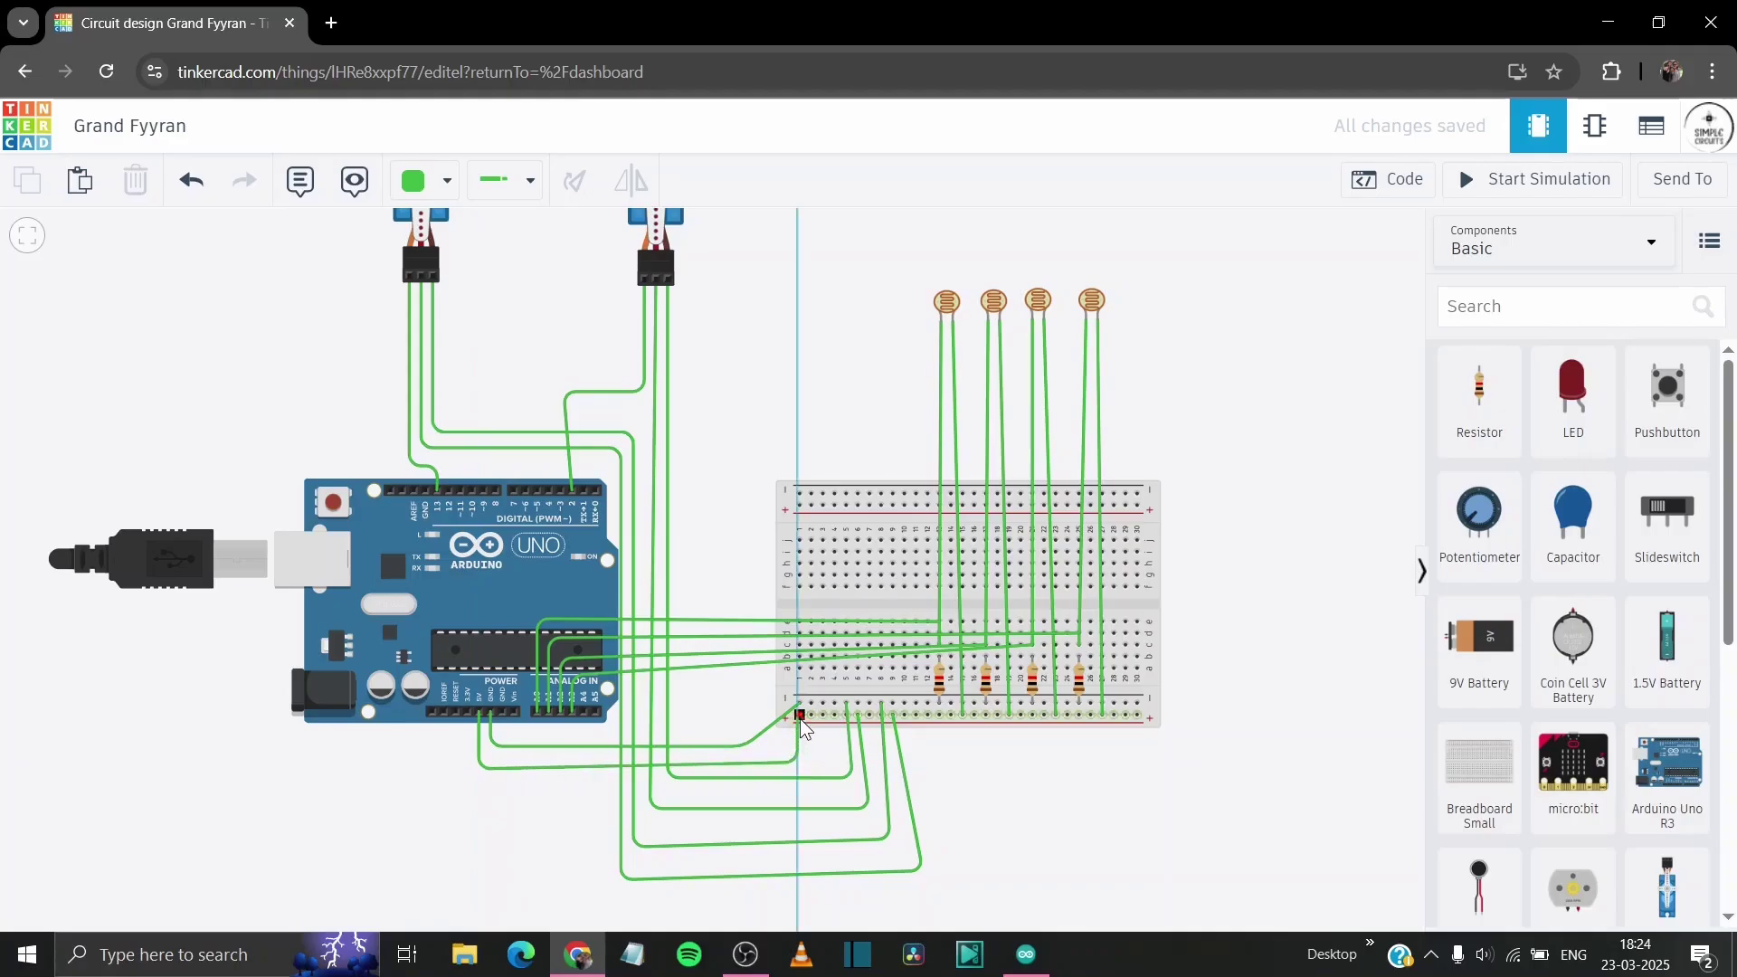
pyautogui.click(800, 716)
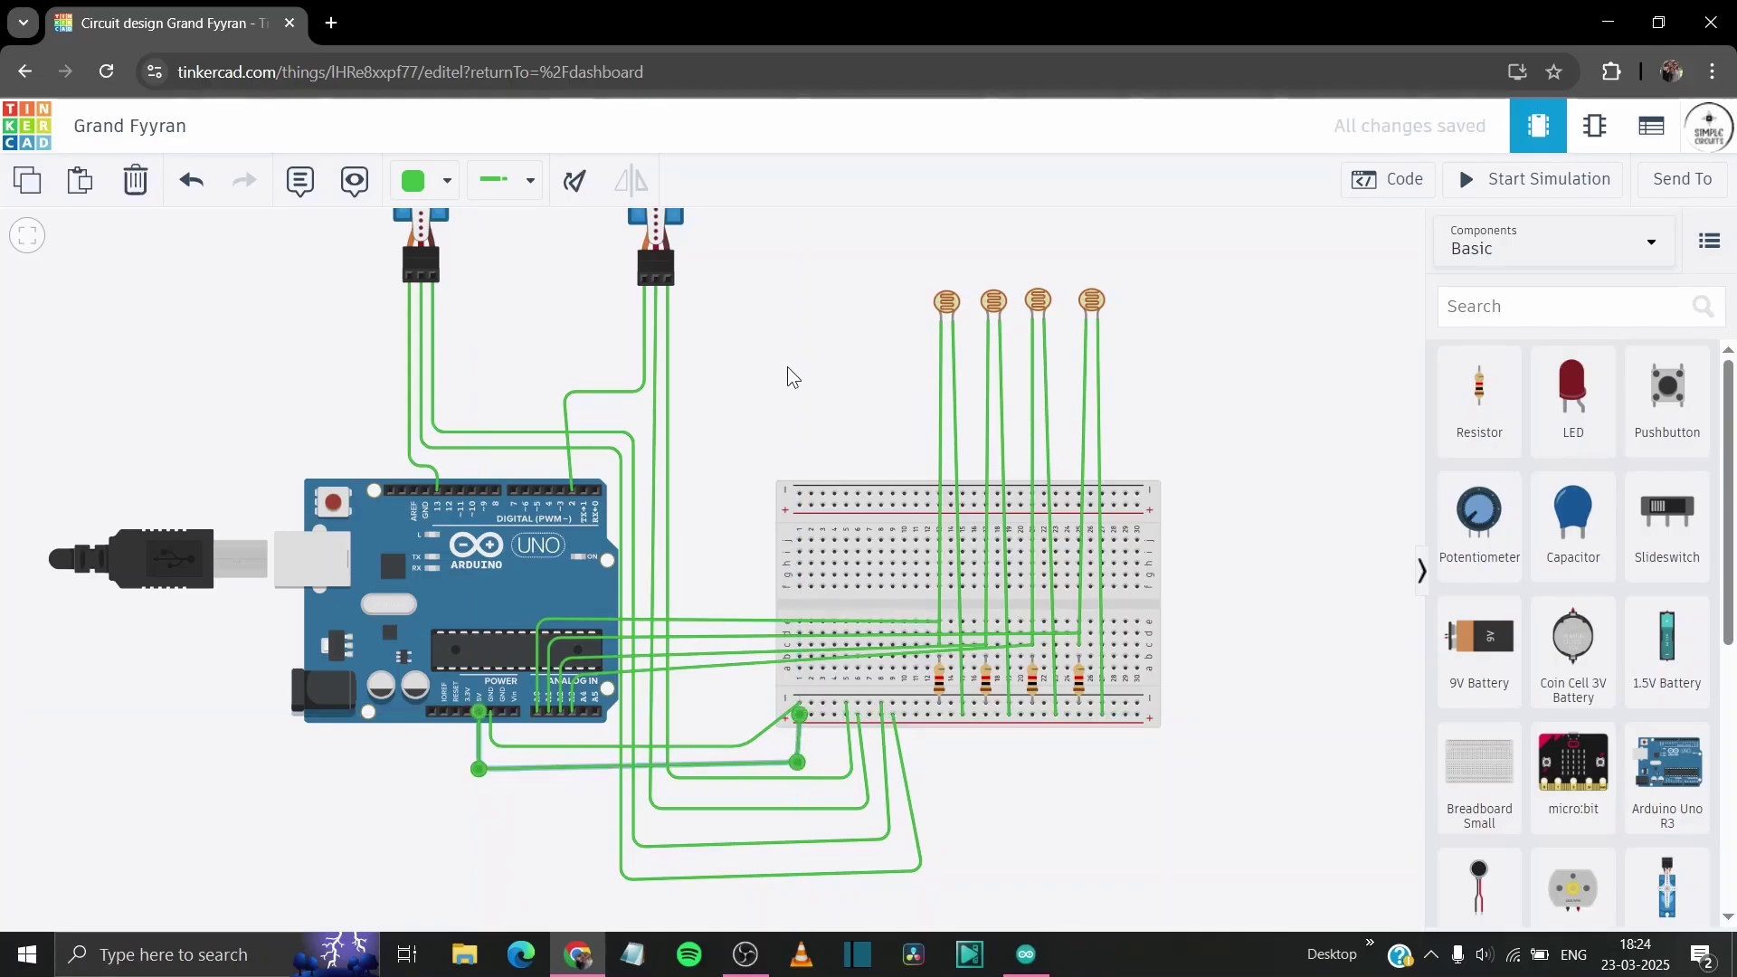
pyautogui.hotkey('ctrl', 'z')
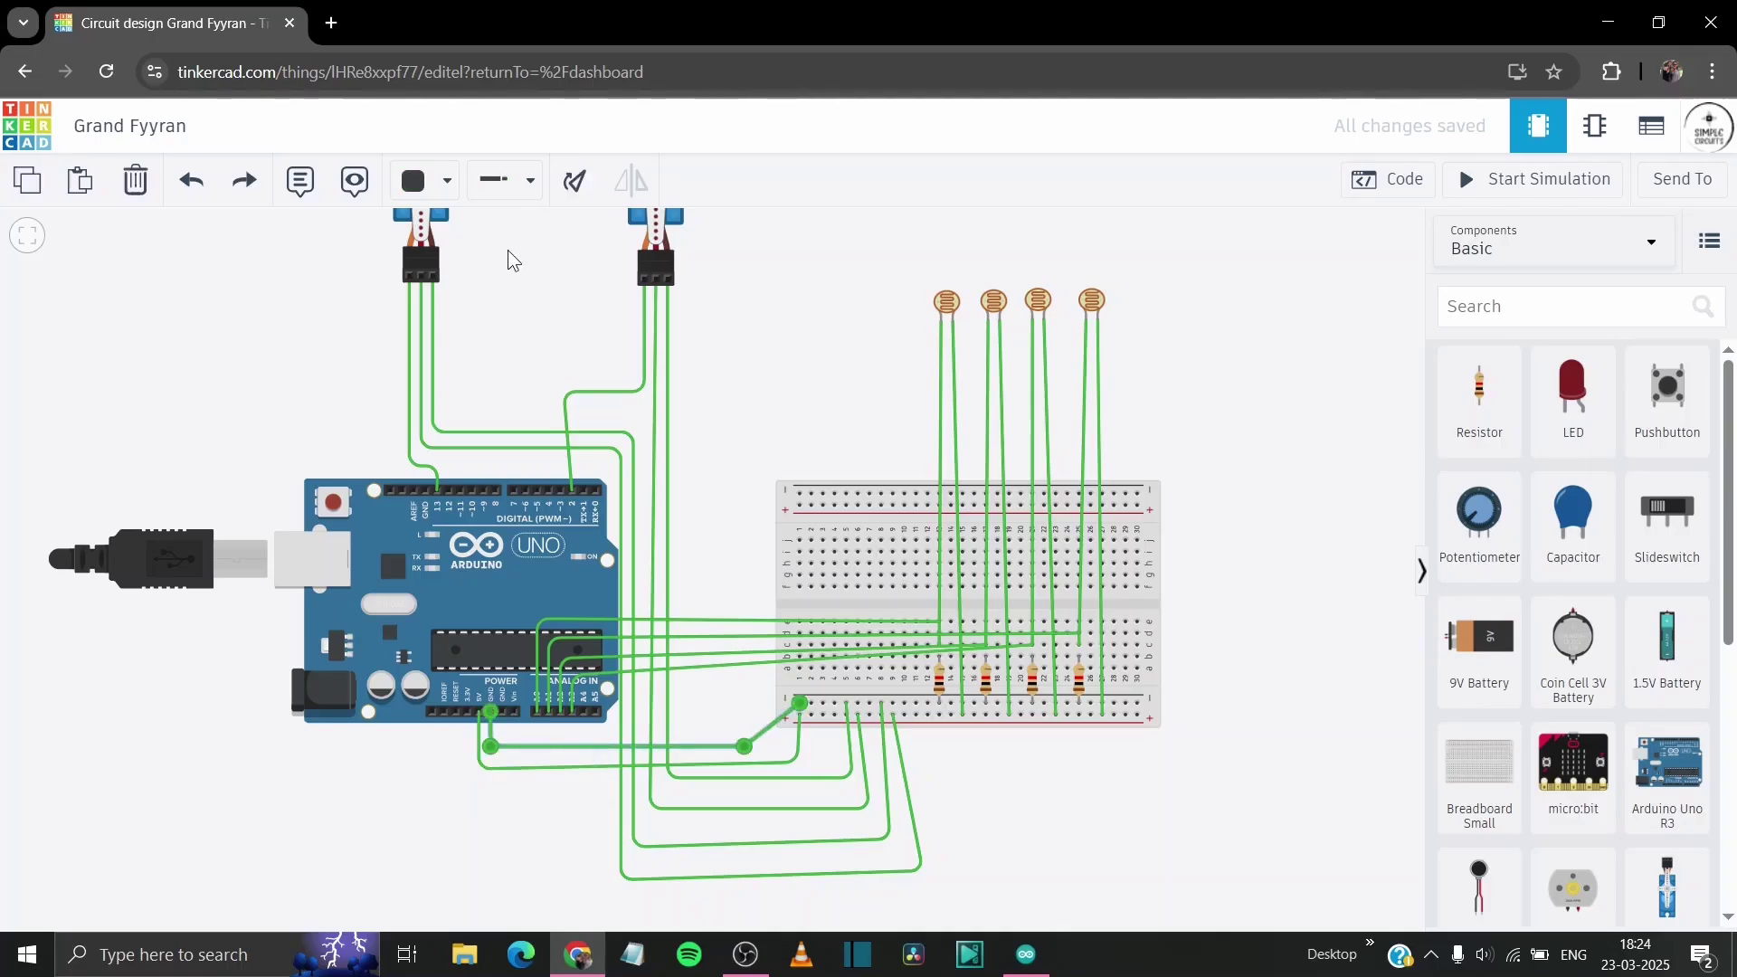
# - Color the power wires: the ground wire black and the 5V wire white
pyautogui.click(446, 181)
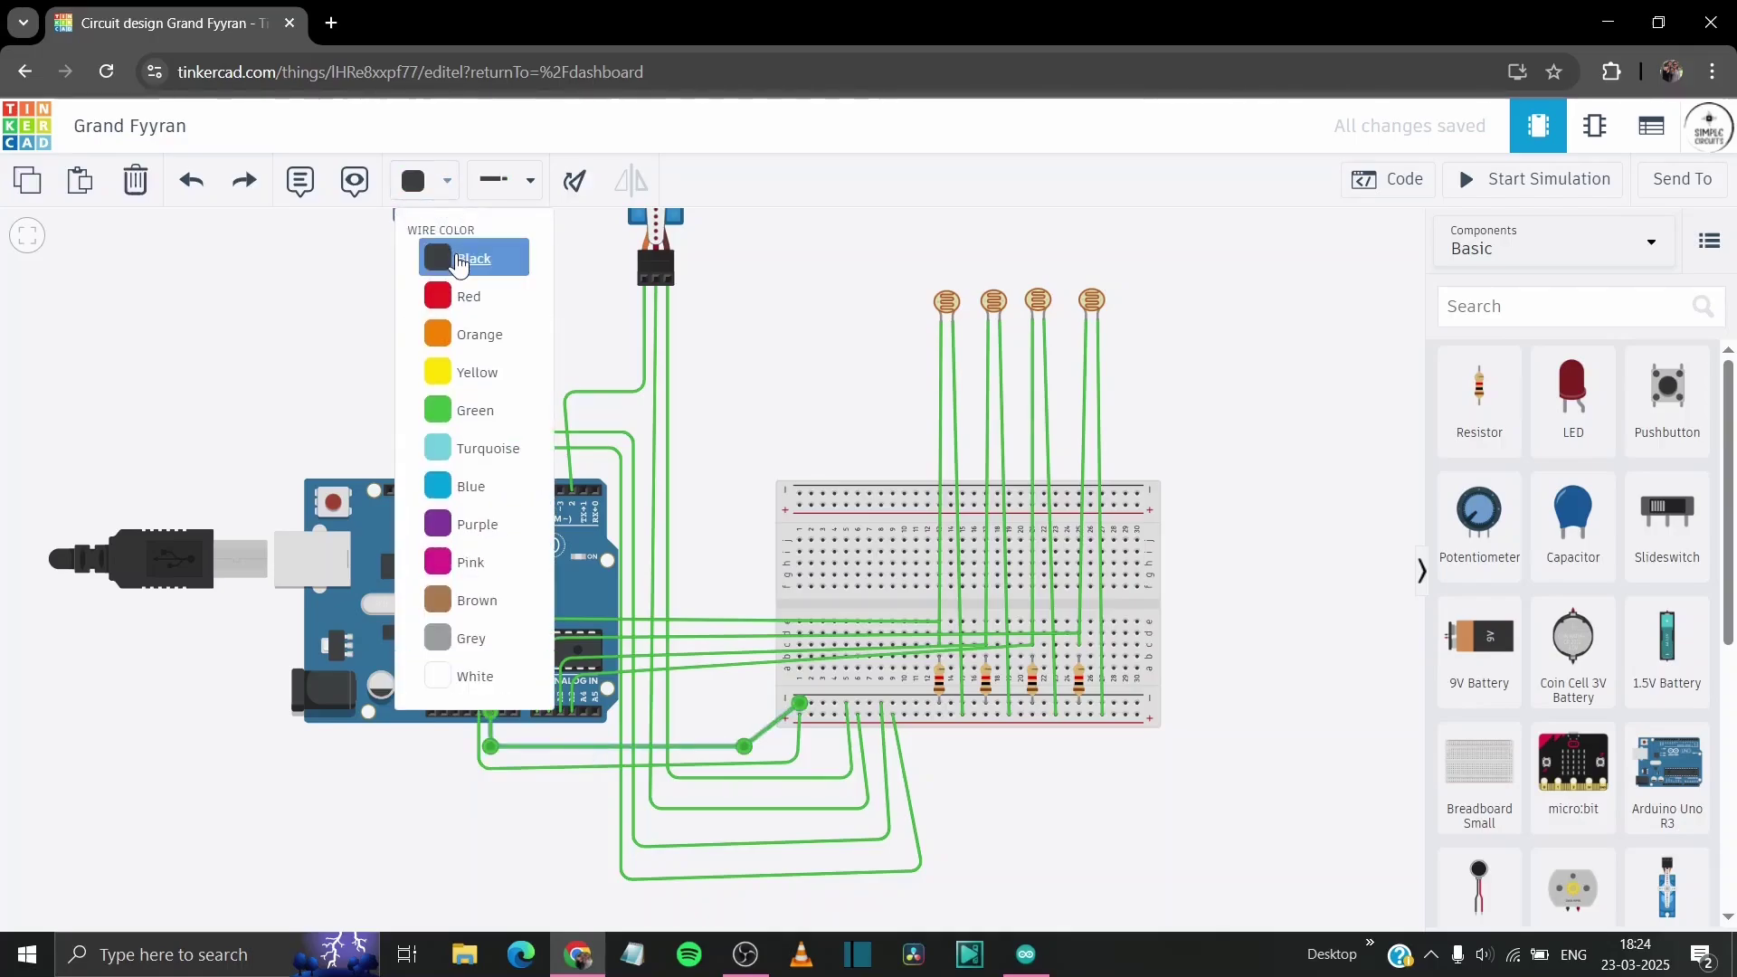
pyautogui.click(460, 260)
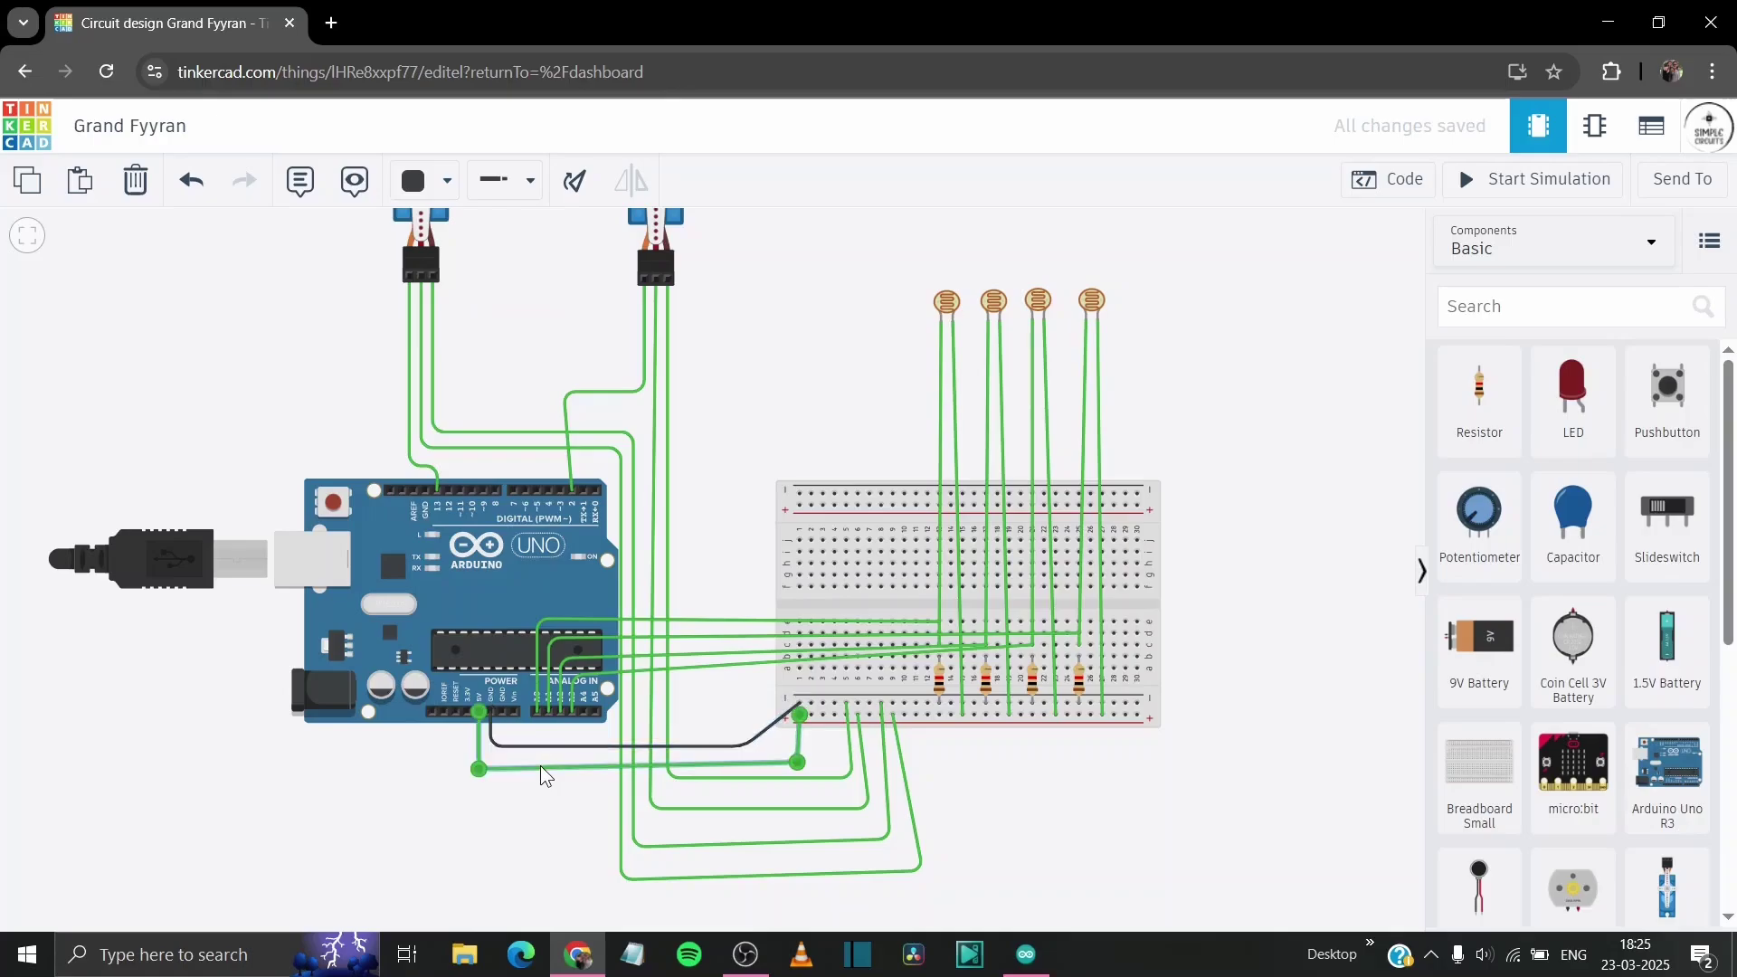
pyautogui.click(438, 201)
pyautogui.click(471, 674)
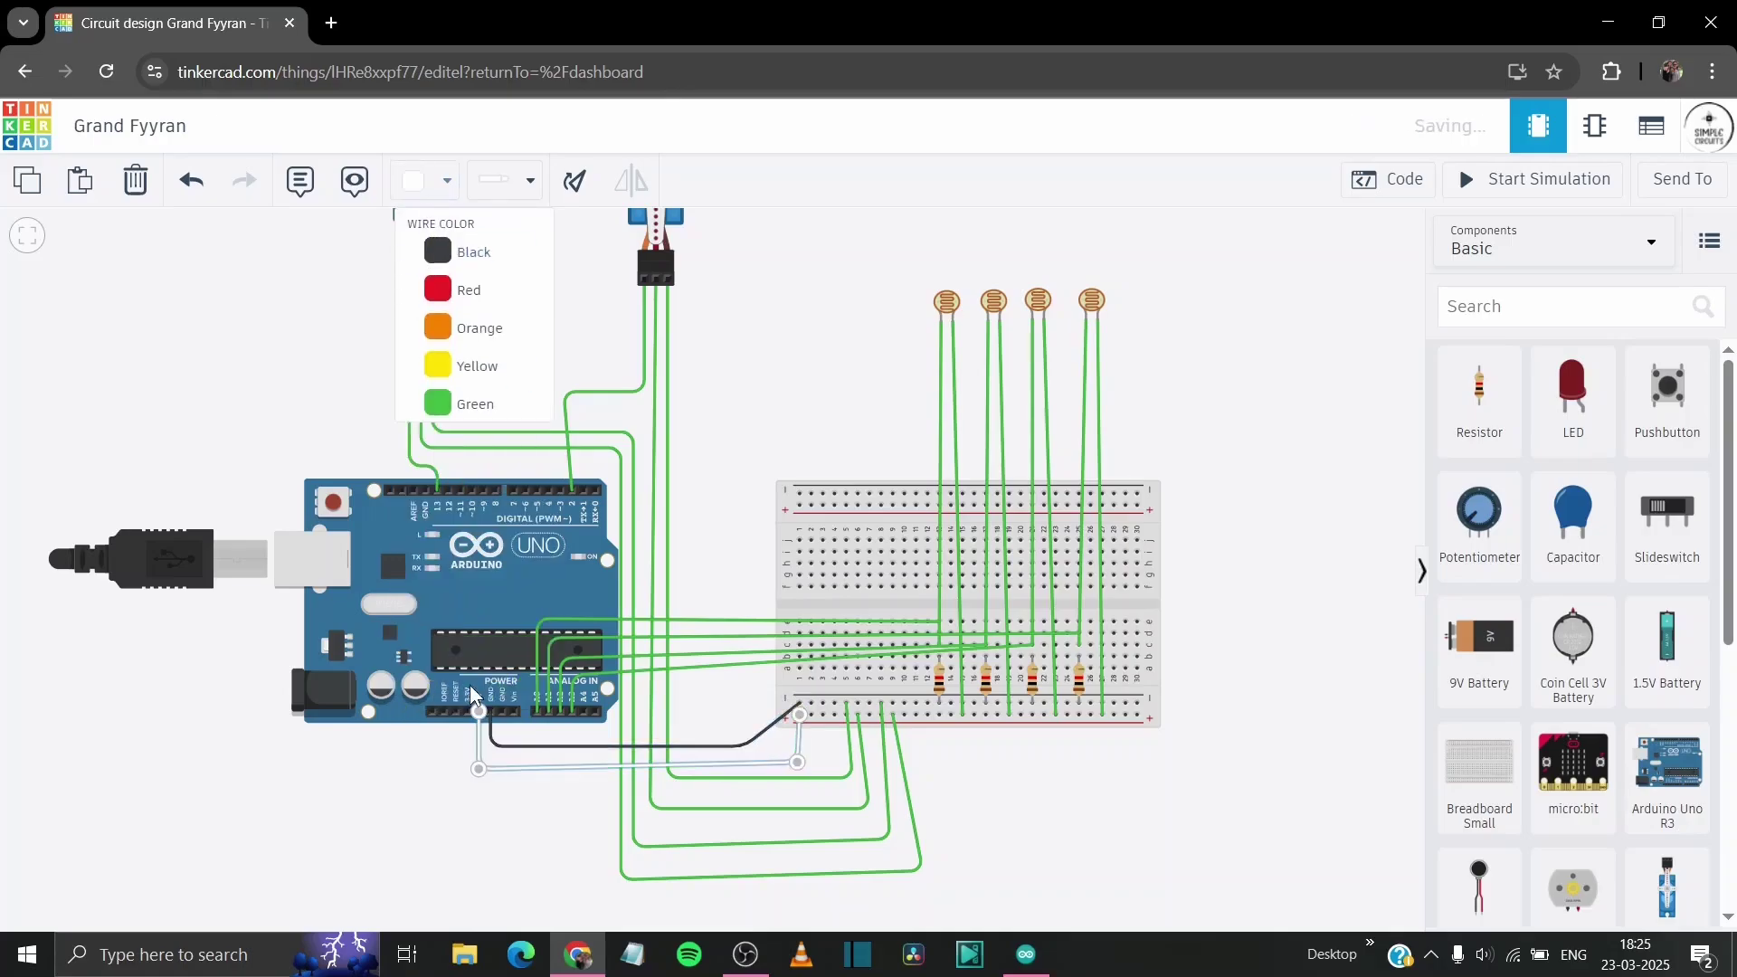
pyautogui.click(720, 702)
# - Color the servo leads brown, red, and orange for the signal wire
pyautogui.click(435, 362)
pyautogui.click(446, 181)
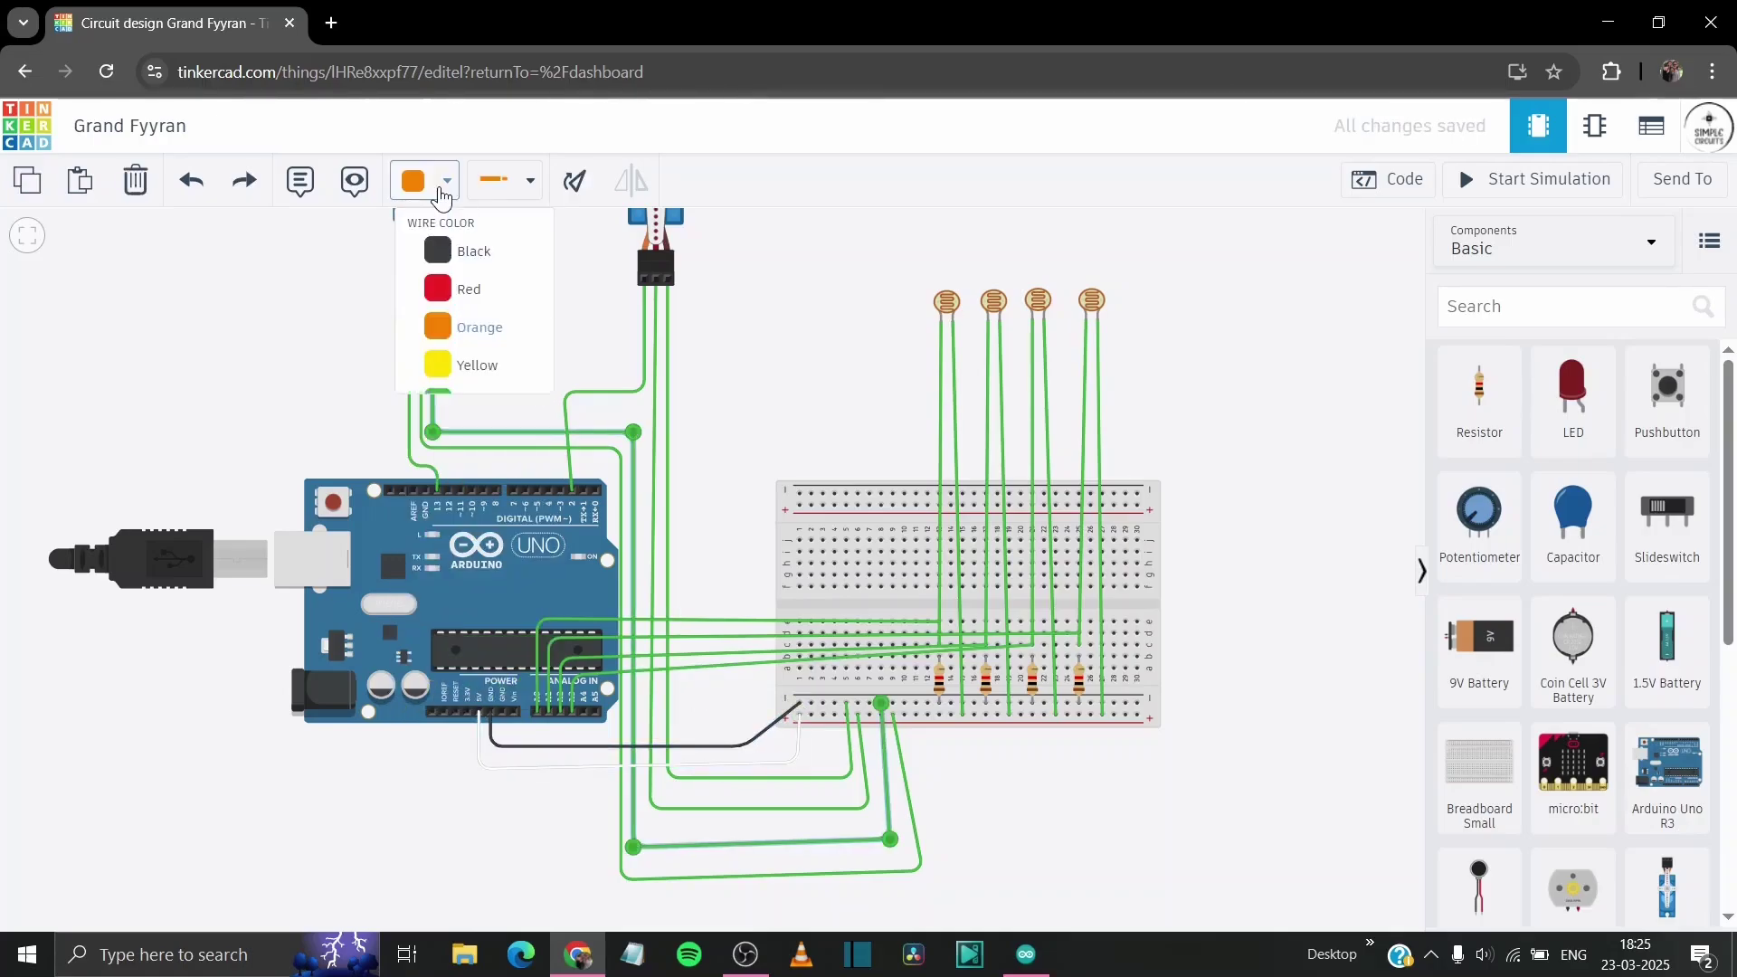
pyautogui.click(477, 601)
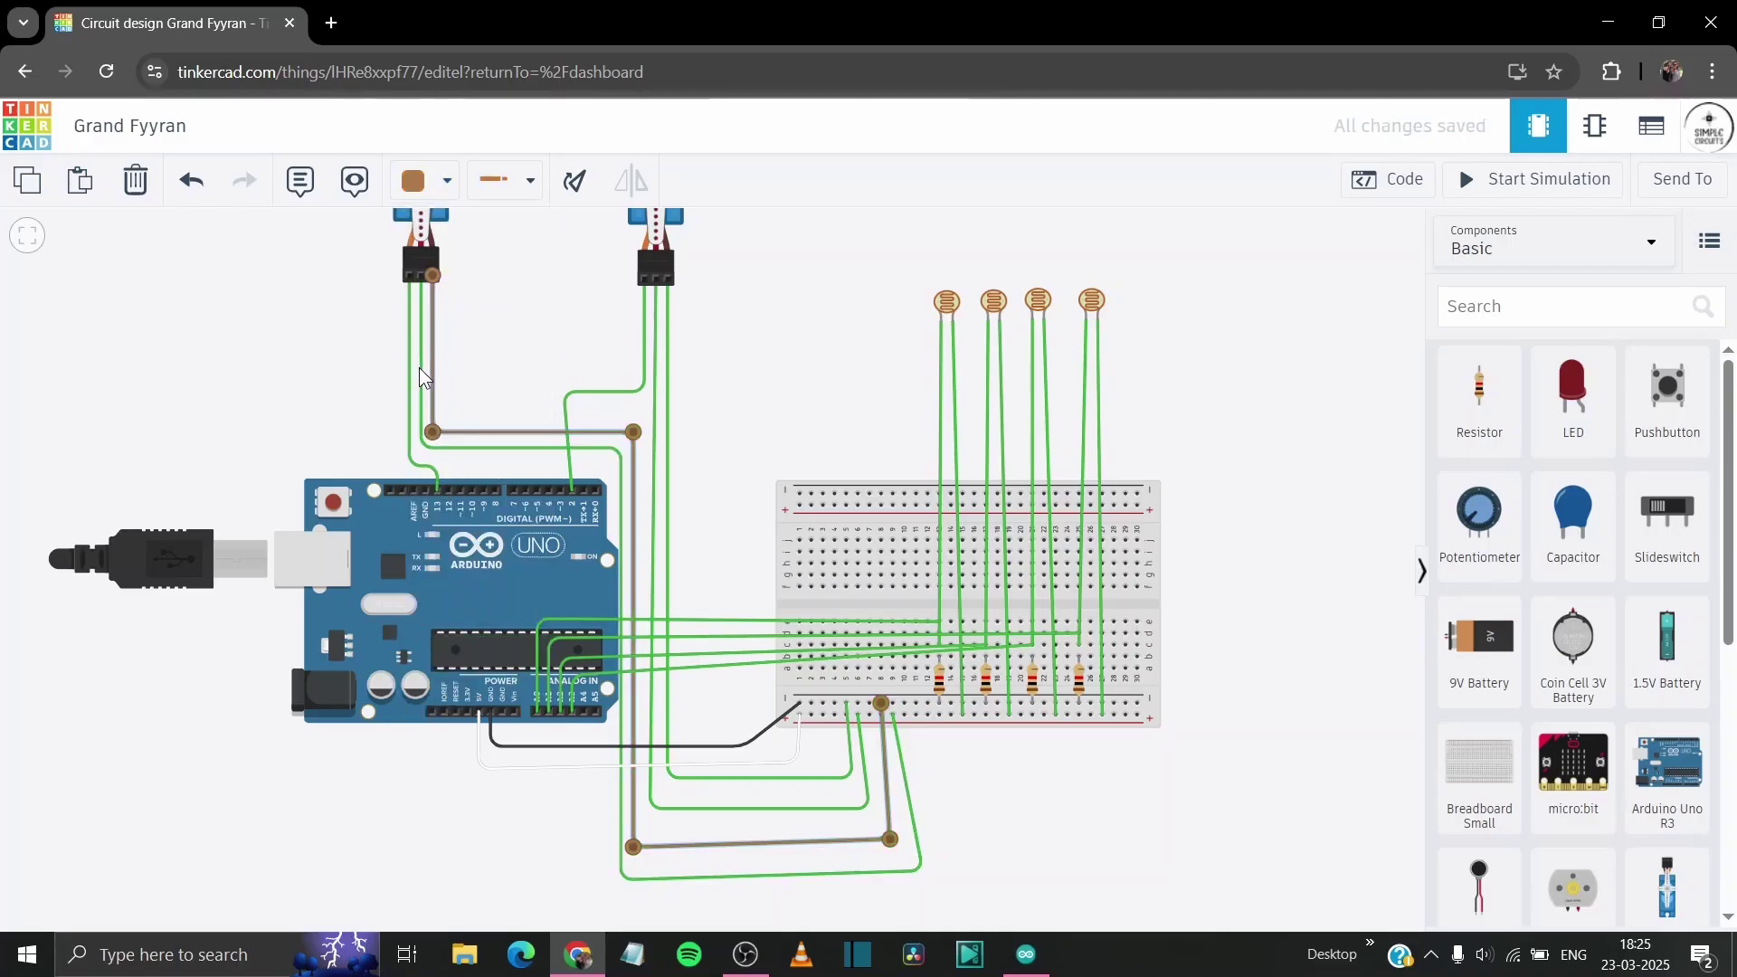
pyautogui.click(446, 181)
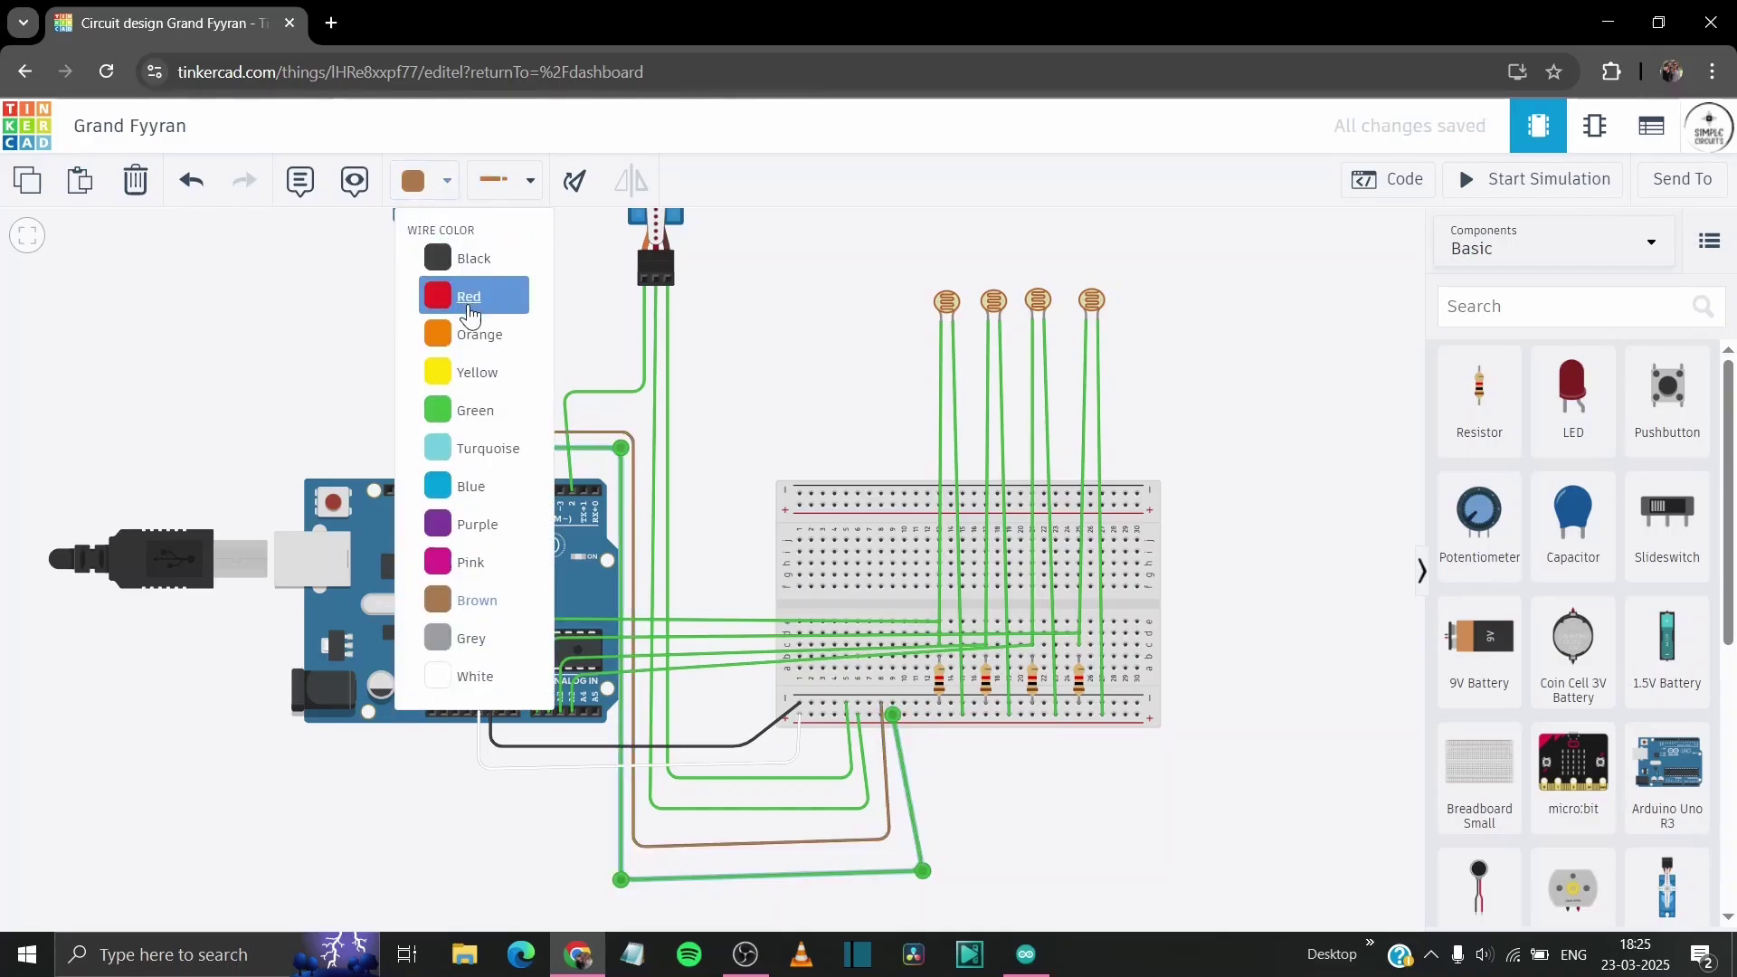
pyautogui.click(463, 291)
pyautogui.click(409, 327)
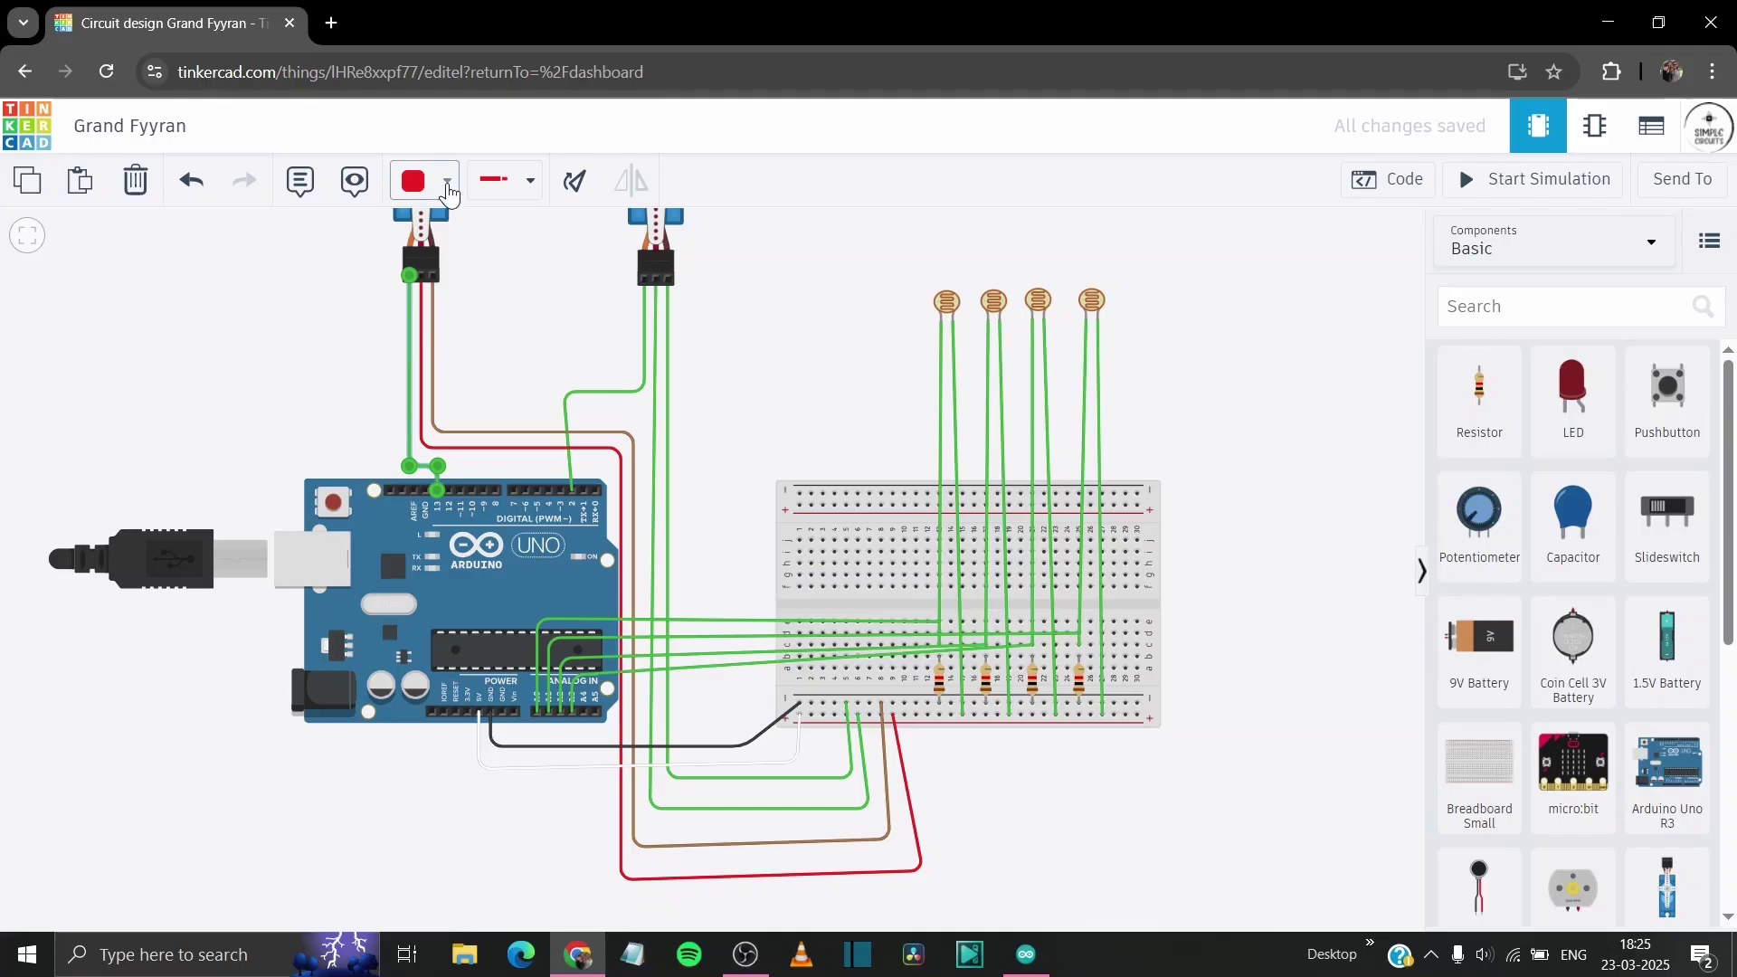
pyautogui.click(447, 184)
pyautogui.click(484, 337)
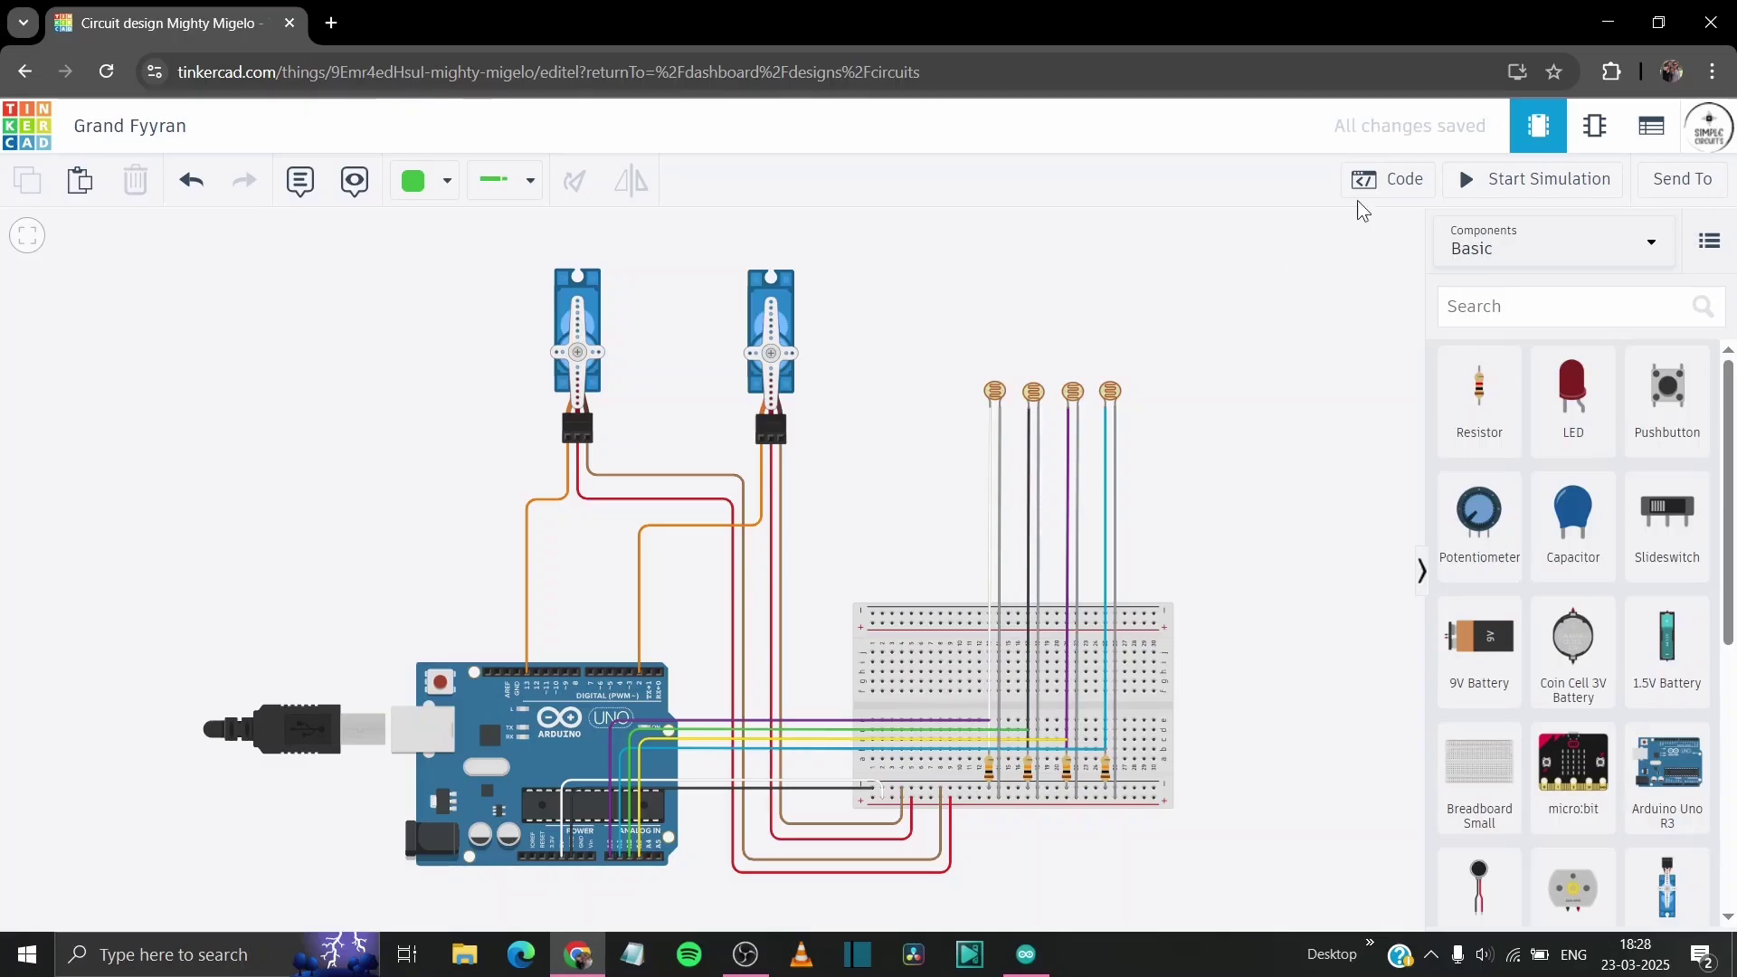
# - Switch the Arduino code editor from Blocks to Text and delete the default code
pyautogui.click(1389, 179)
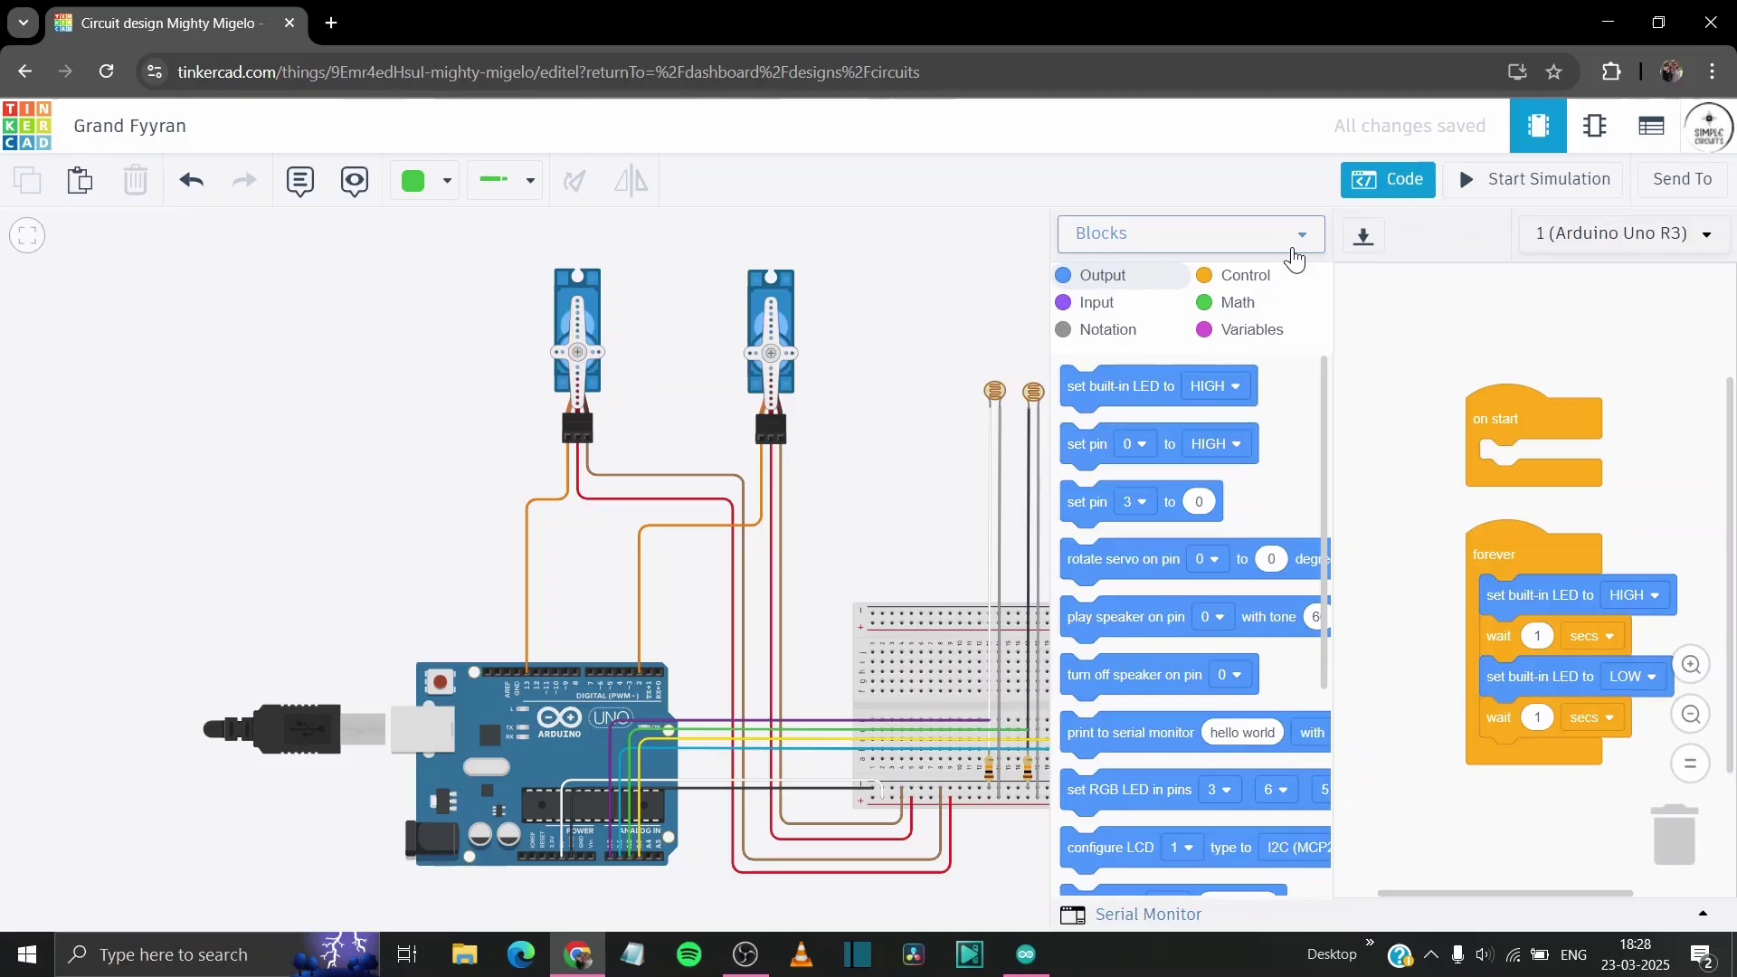
pyautogui.click(1312, 236)
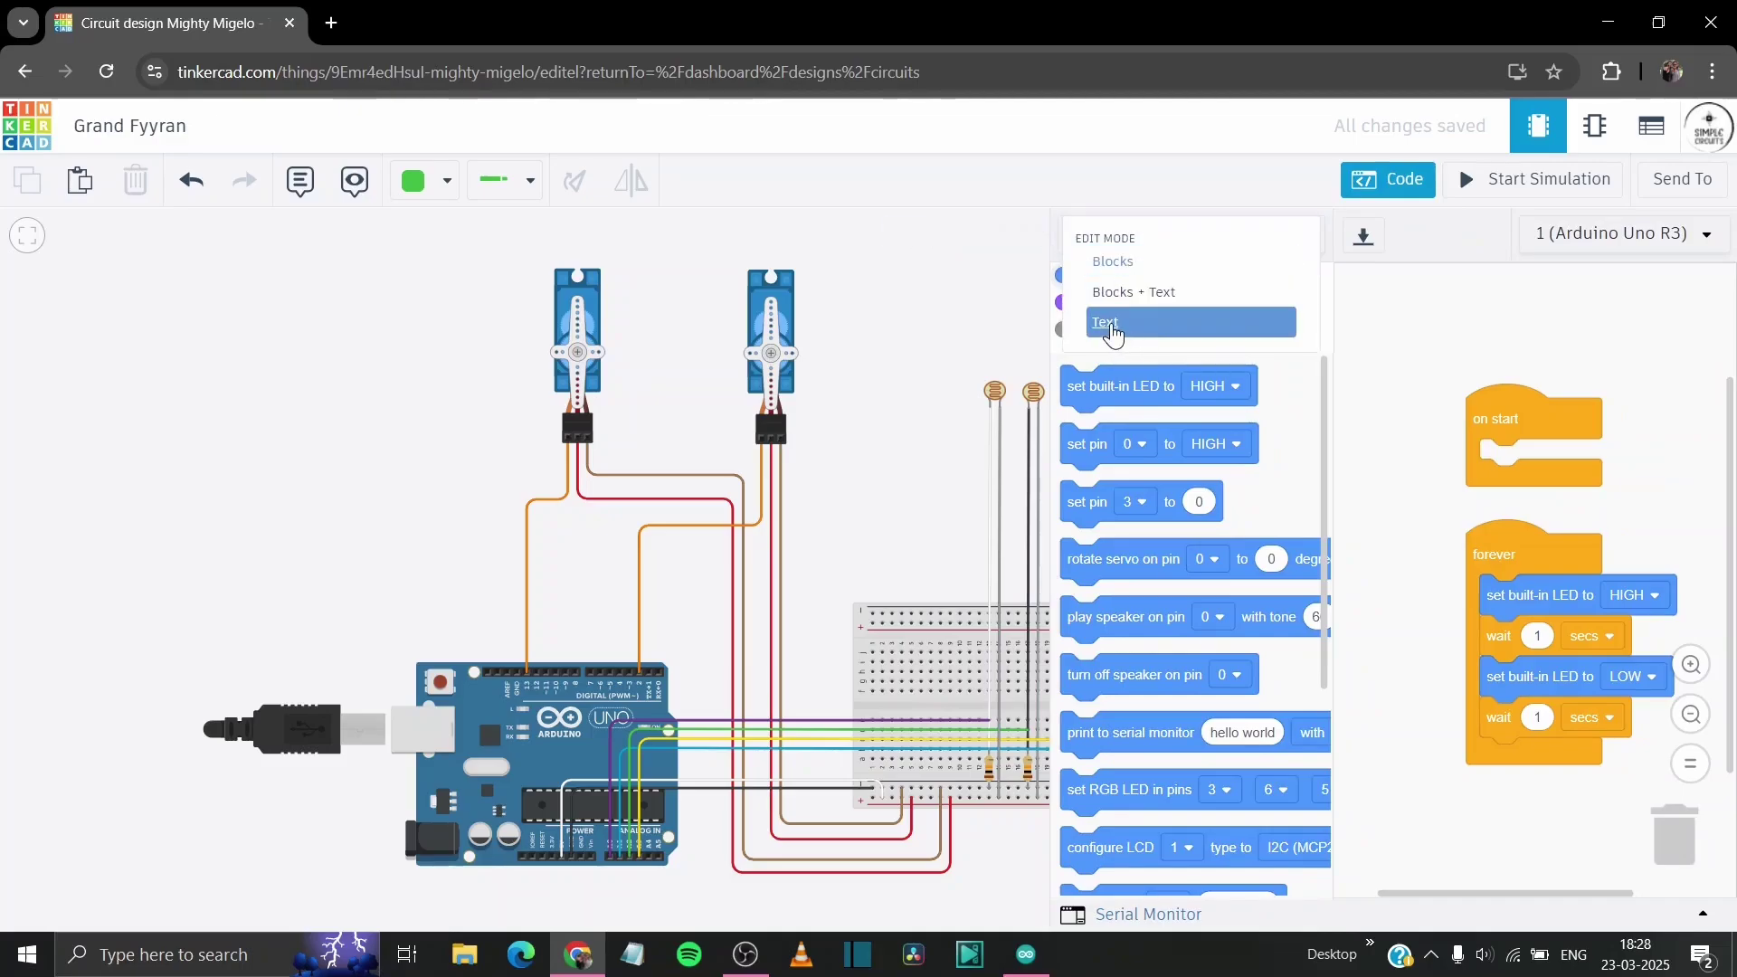
pyautogui.click(1111, 324)
pyautogui.click(931, 574)
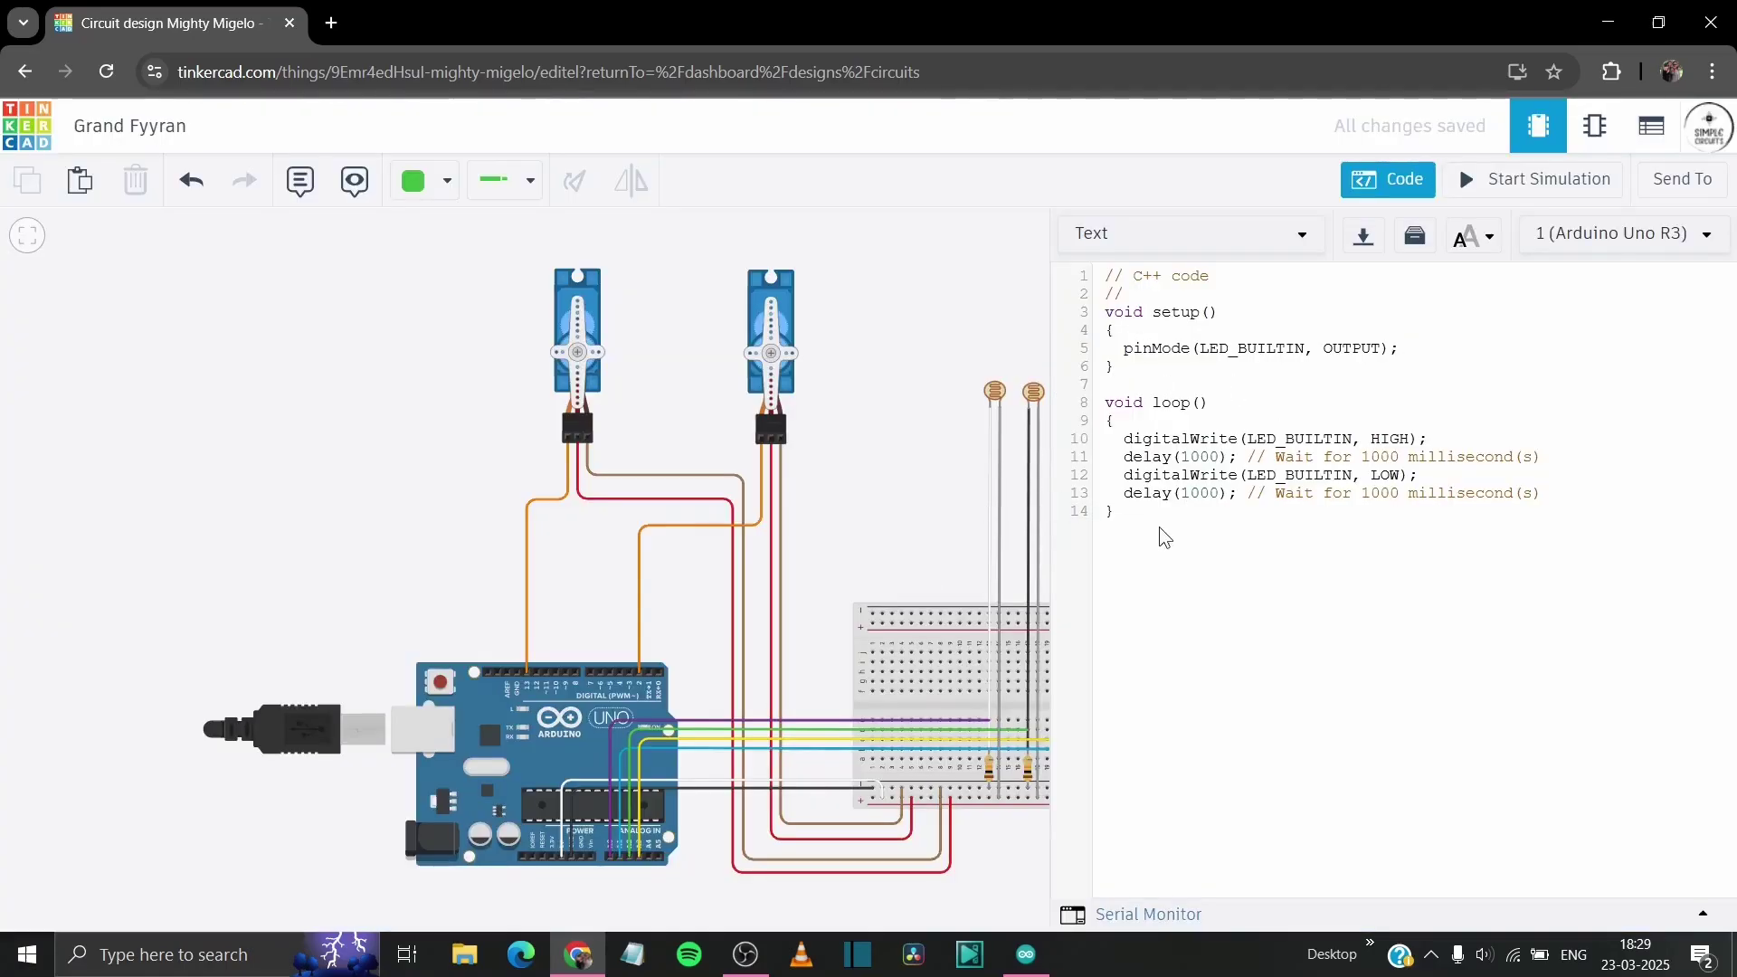
pyautogui.moveTo(1170, 522); pyautogui.dragTo(1099, 272)
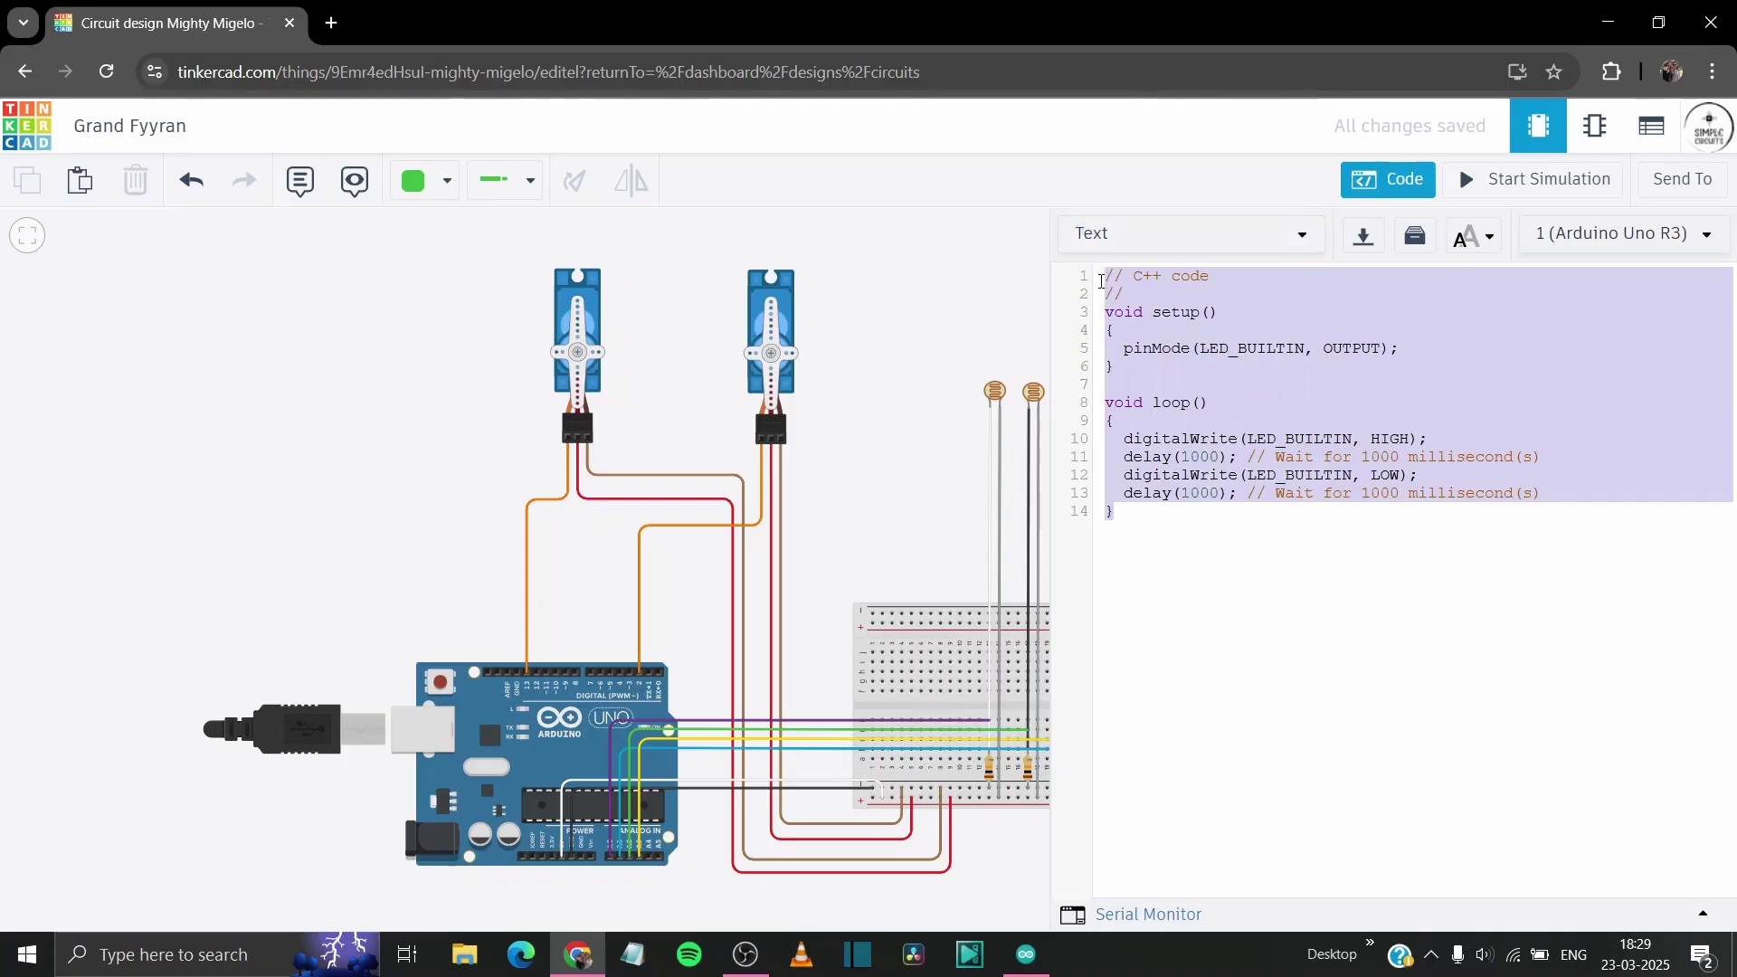
pyautogui.press('BackSpace')
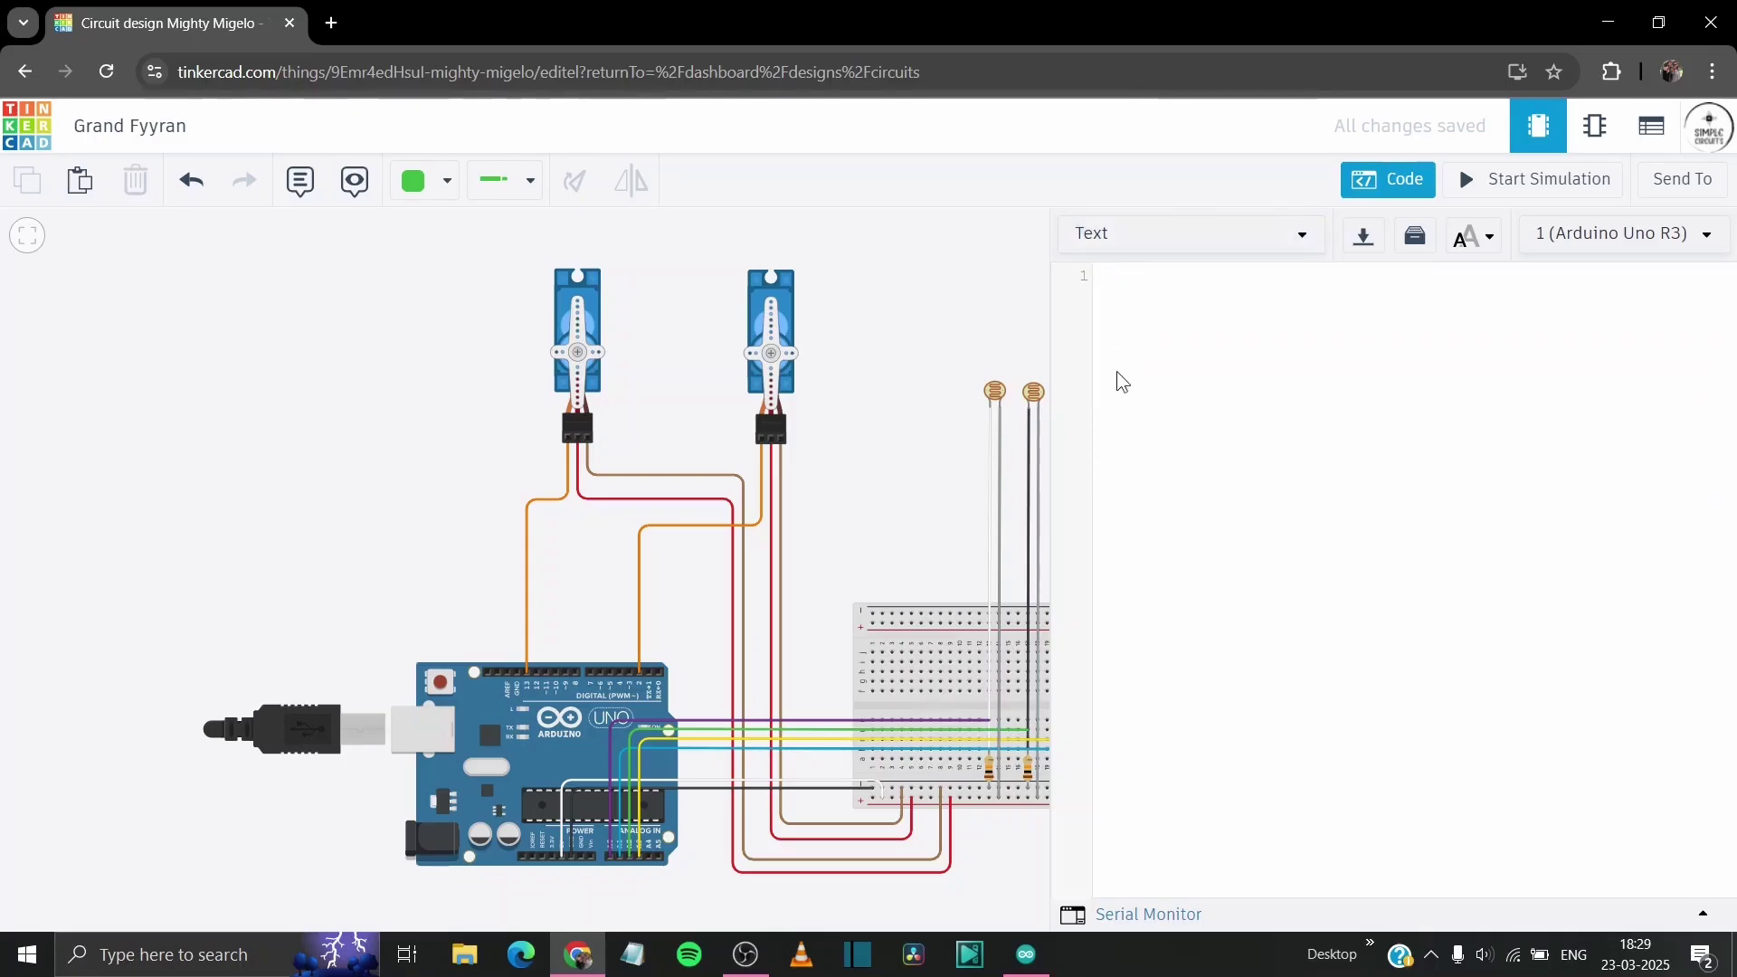
# - Copy the solar tracker sketch from Arduino IDE, paste it into the code editor, and start the simulation
pyautogui.click(1026, 954)
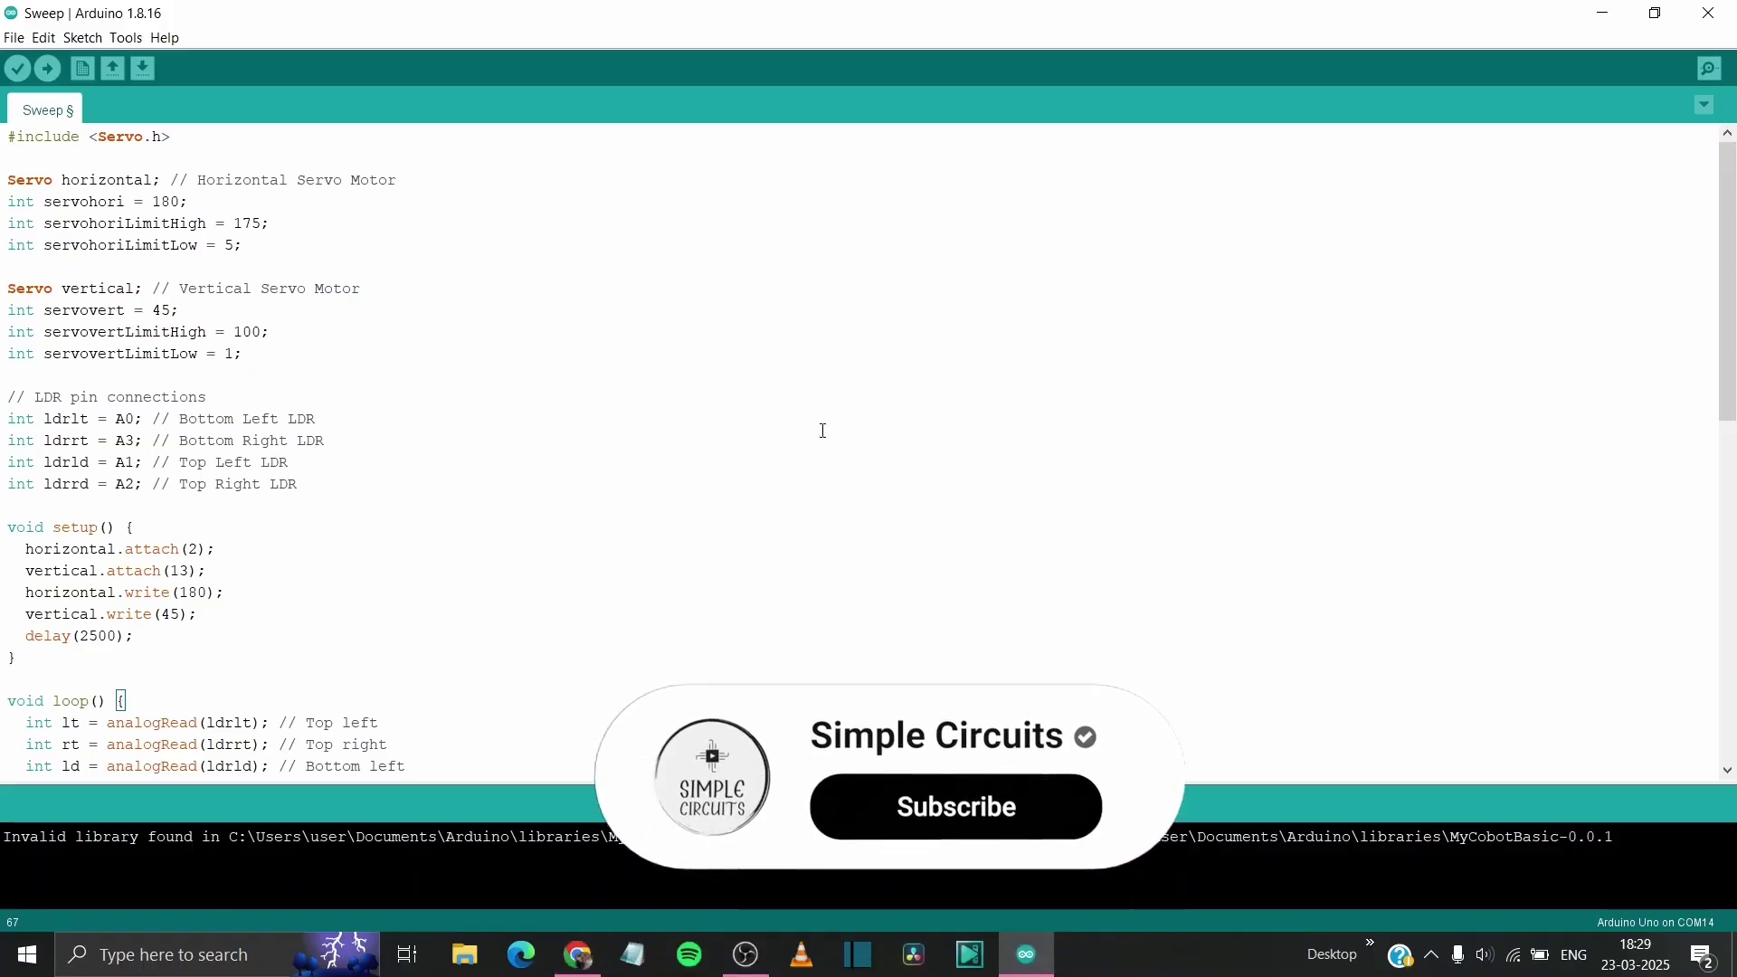
pyautogui.moveTo(9, 138)
pyautogui.mouseDown()
pyautogui.moveTo(398, 181)
pyautogui.moveTo(298, 489)
pyautogui.moveTo(543, 868)
pyautogui.moveTo(640, 964)
pyautogui.mouseUp()
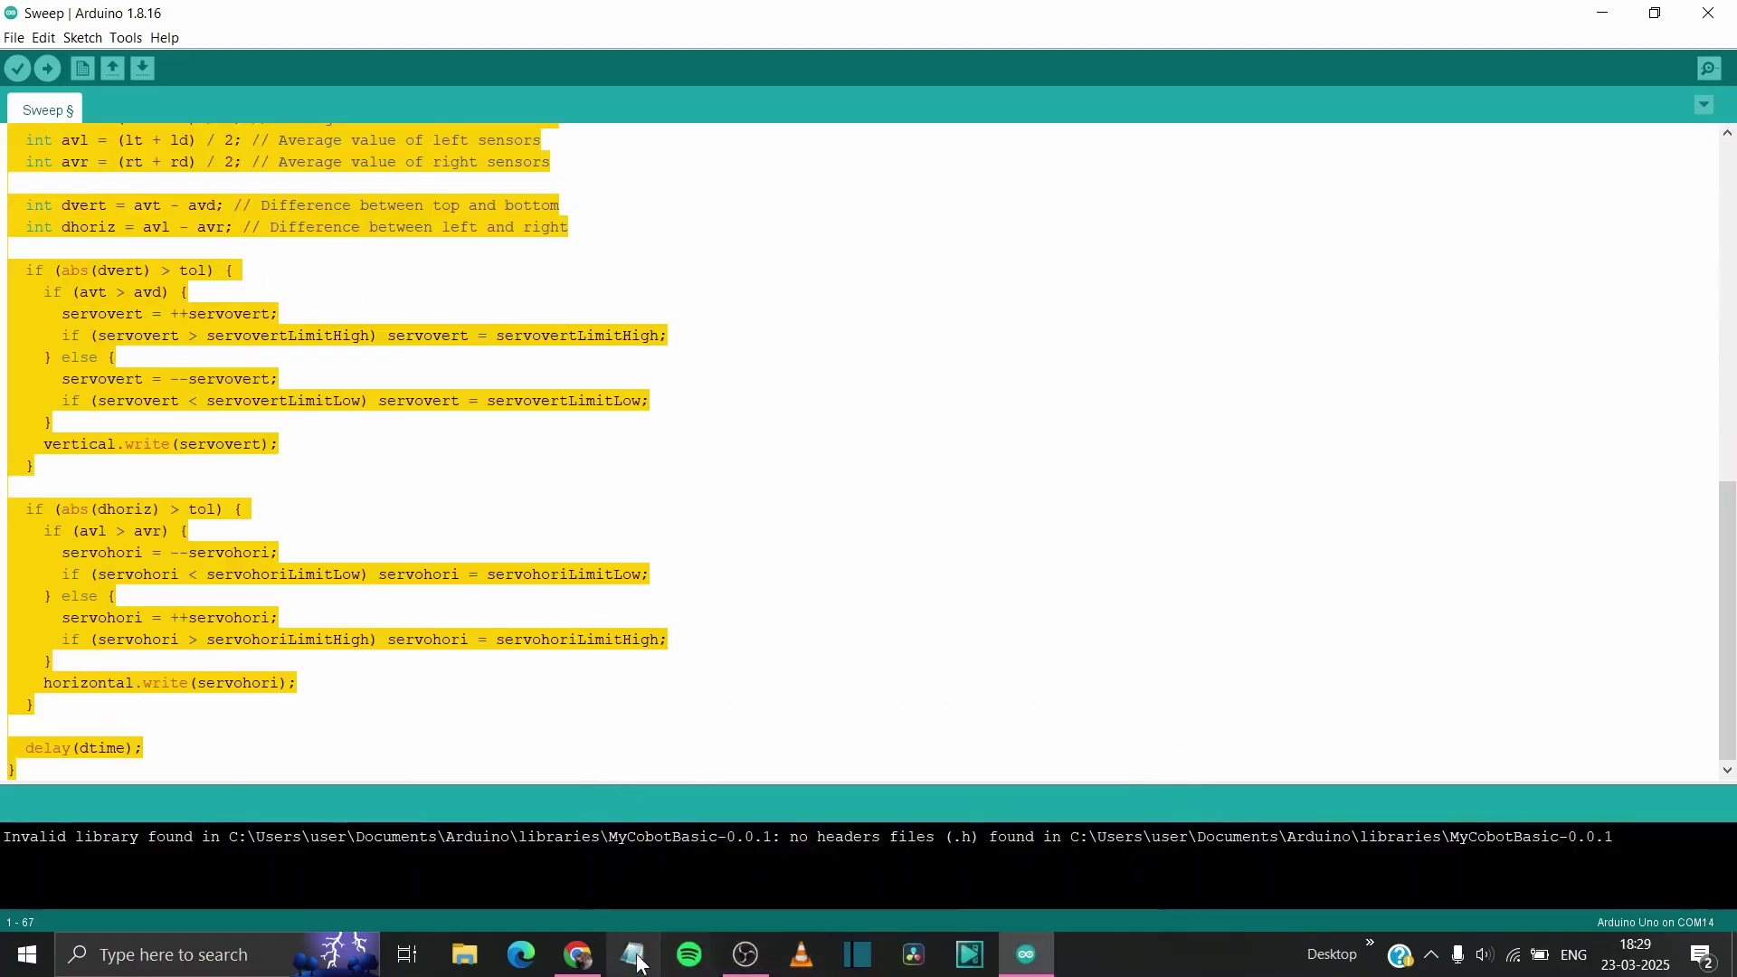
pyautogui.click(577, 955)
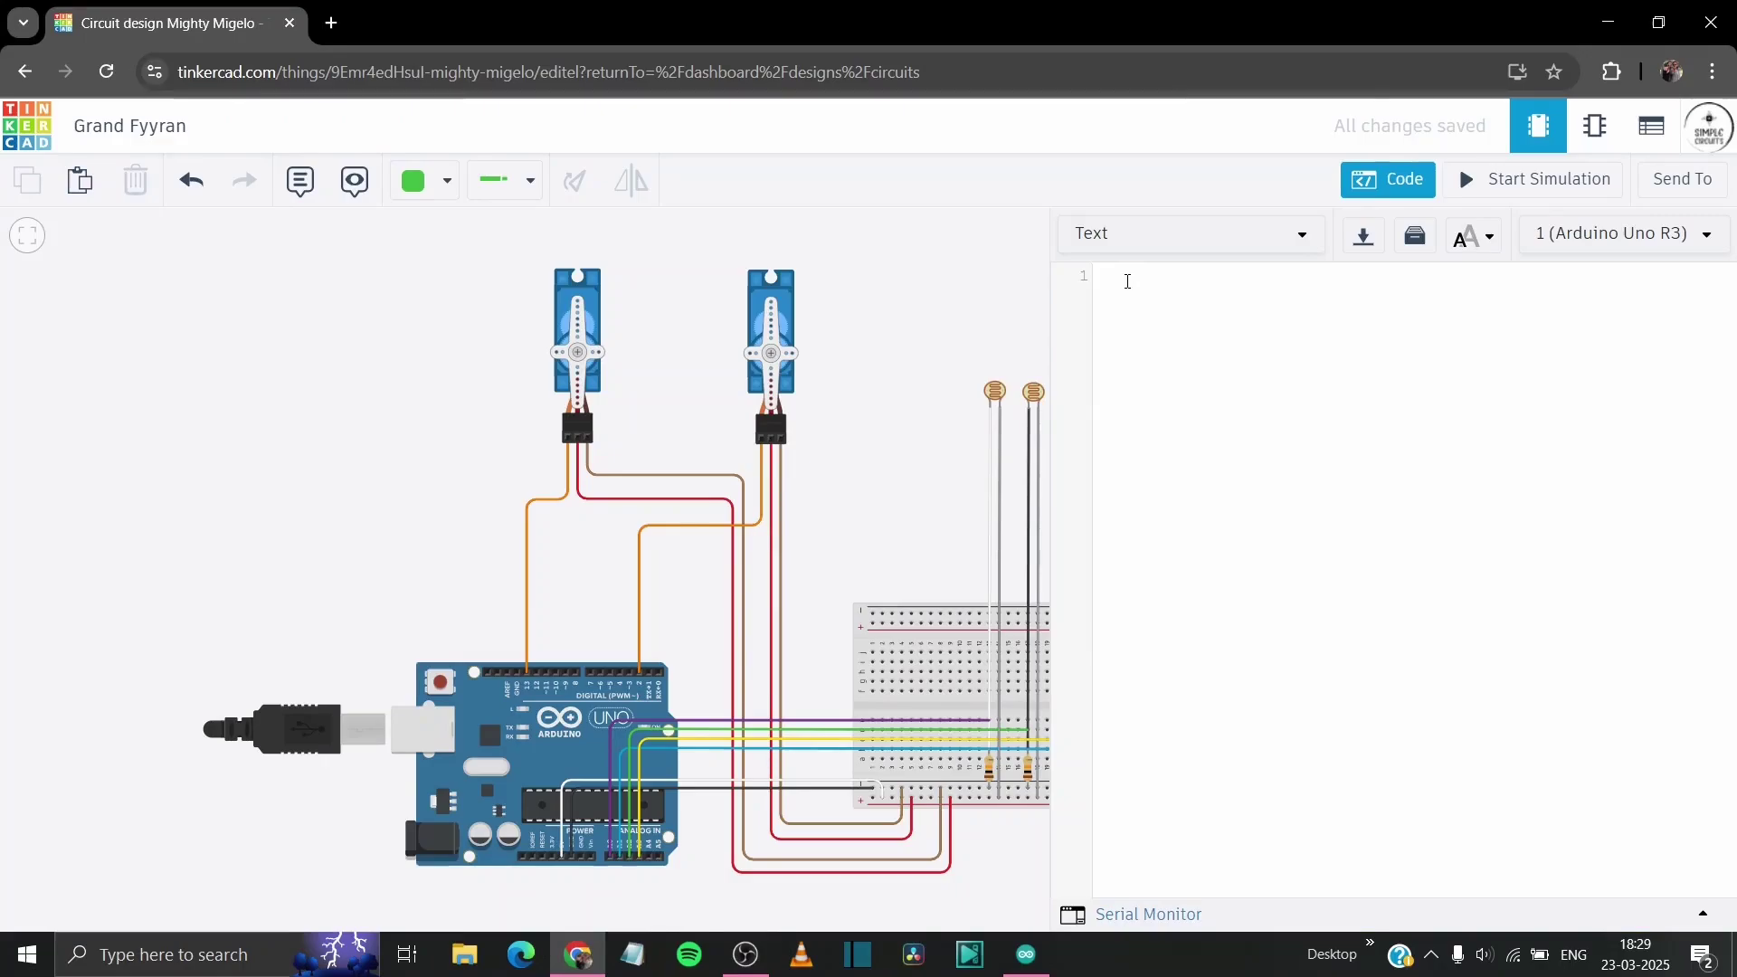
pyautogui.hotkey('ctrl', 'v')
pyautogui.scroll(7, 1131, 289)
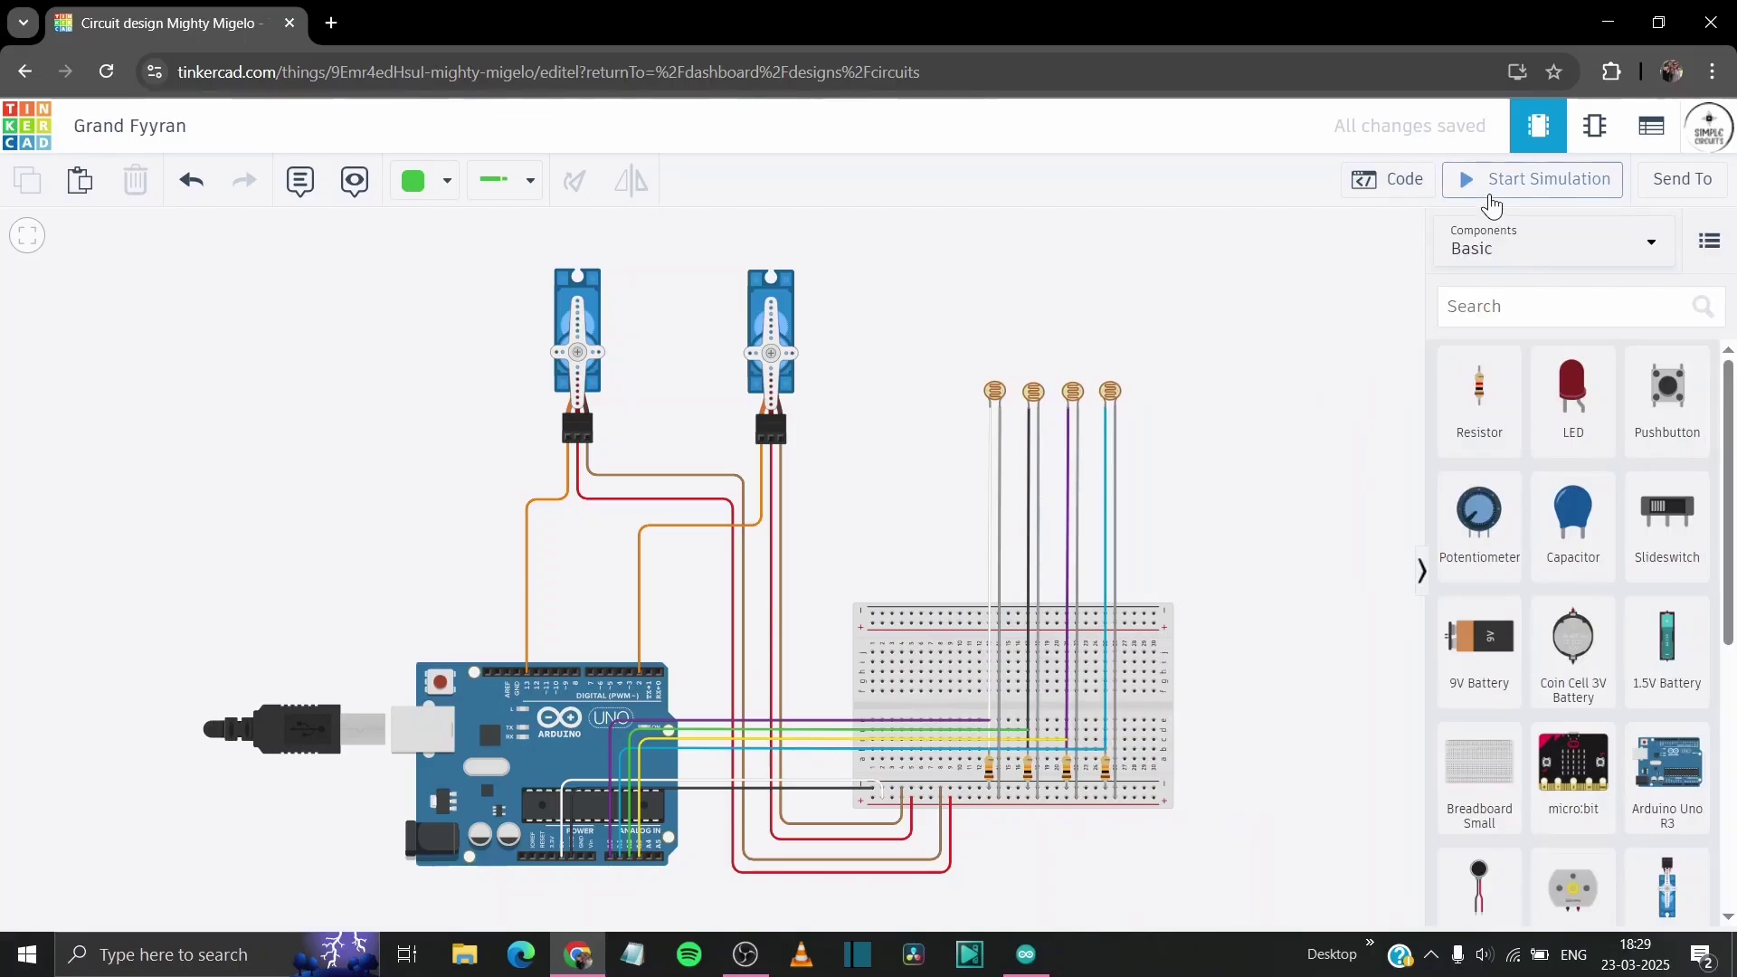
pyautogui.click(1482, 194)
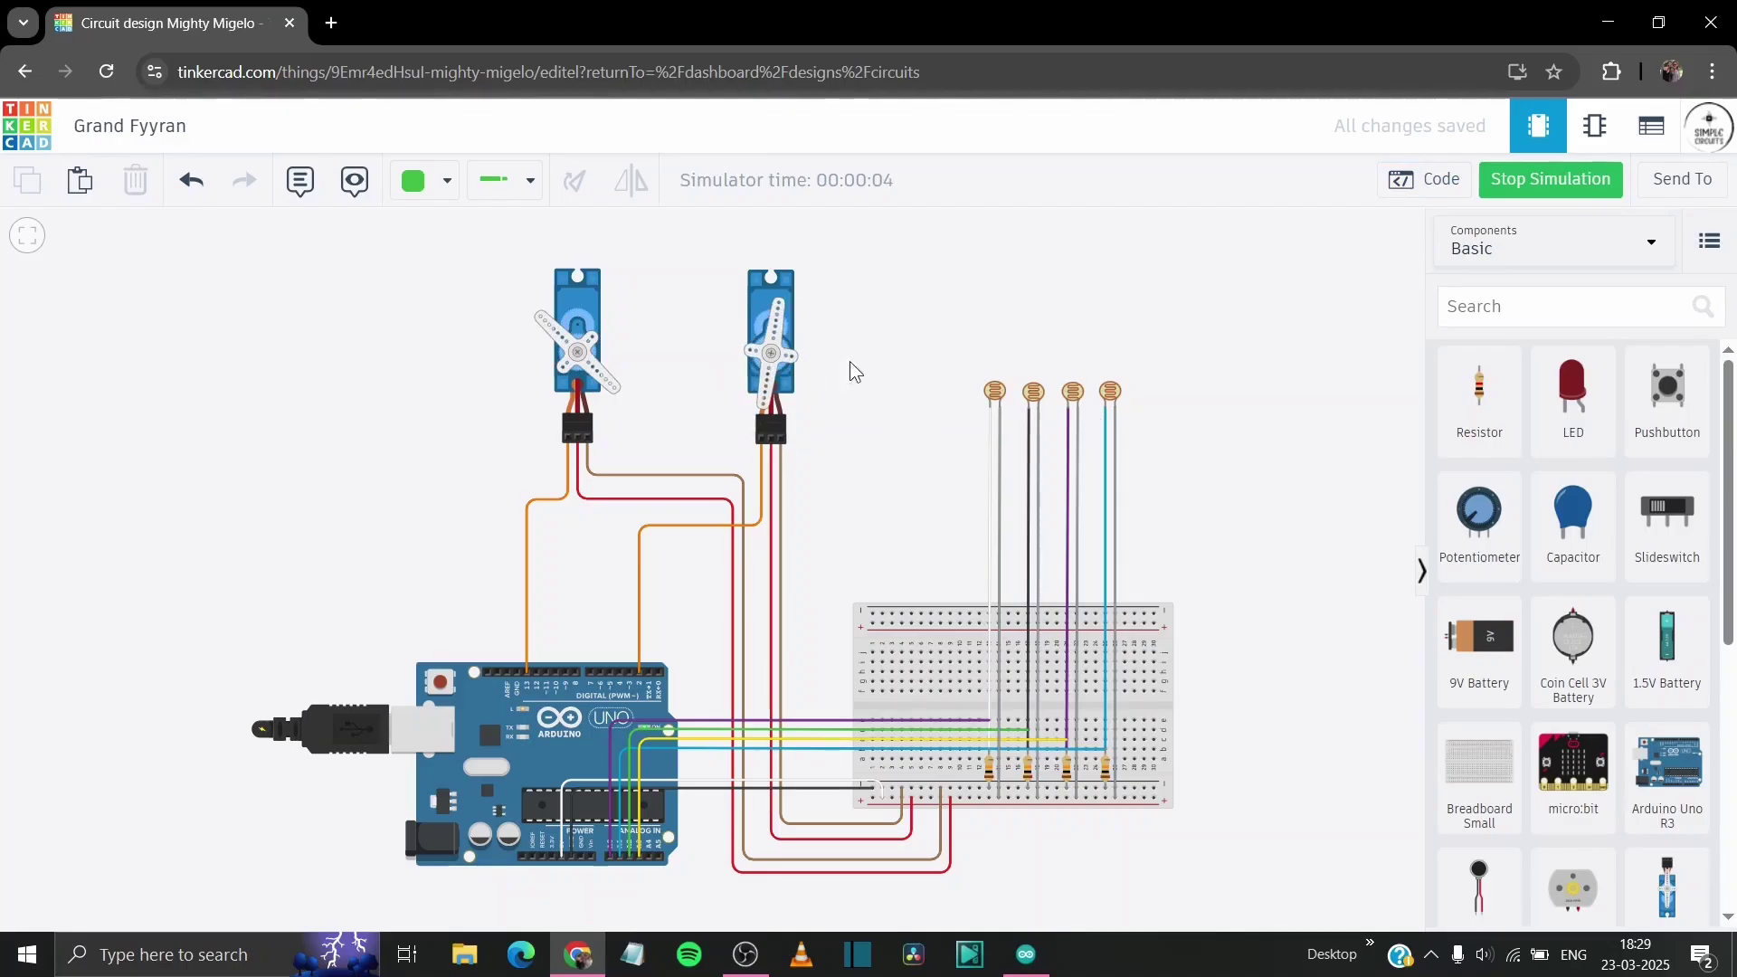
# - Raise the first photoresistor's light level, then select the second, third and fourth photoresistors in turn
pyautogui.click(993, 391)
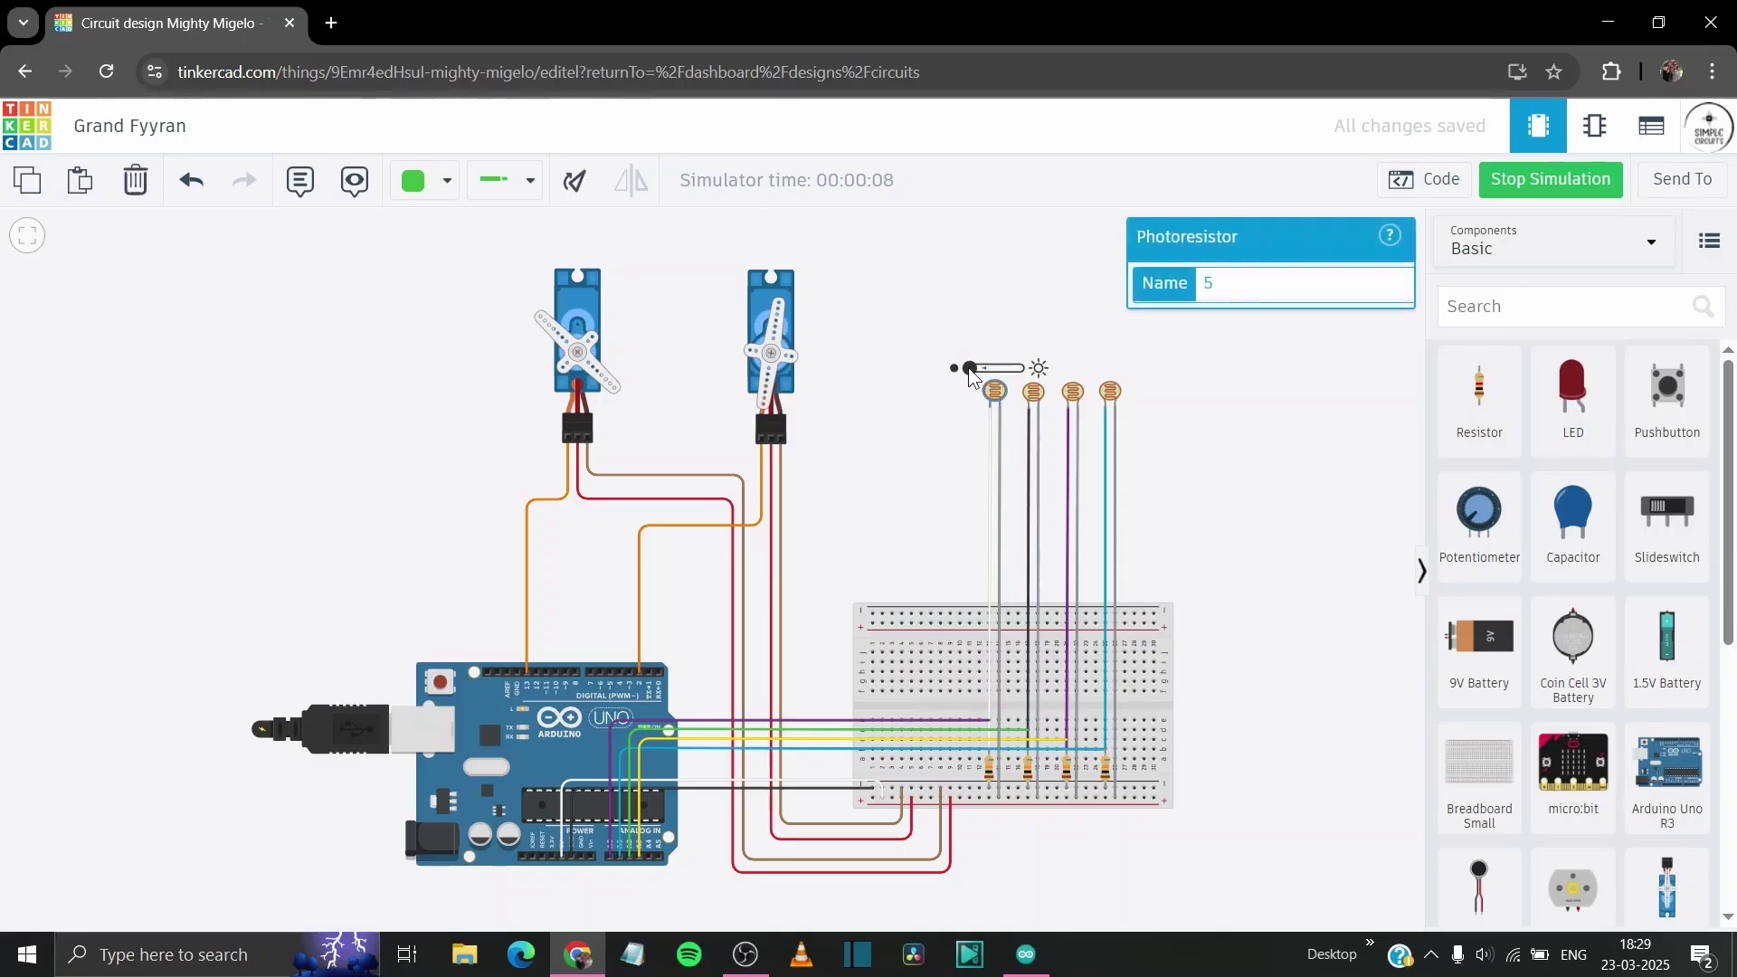
pyautogui.moveTo(970, 371); pyautogui.dragTo(1014, 372)
pyautogui.click(1037, 397)
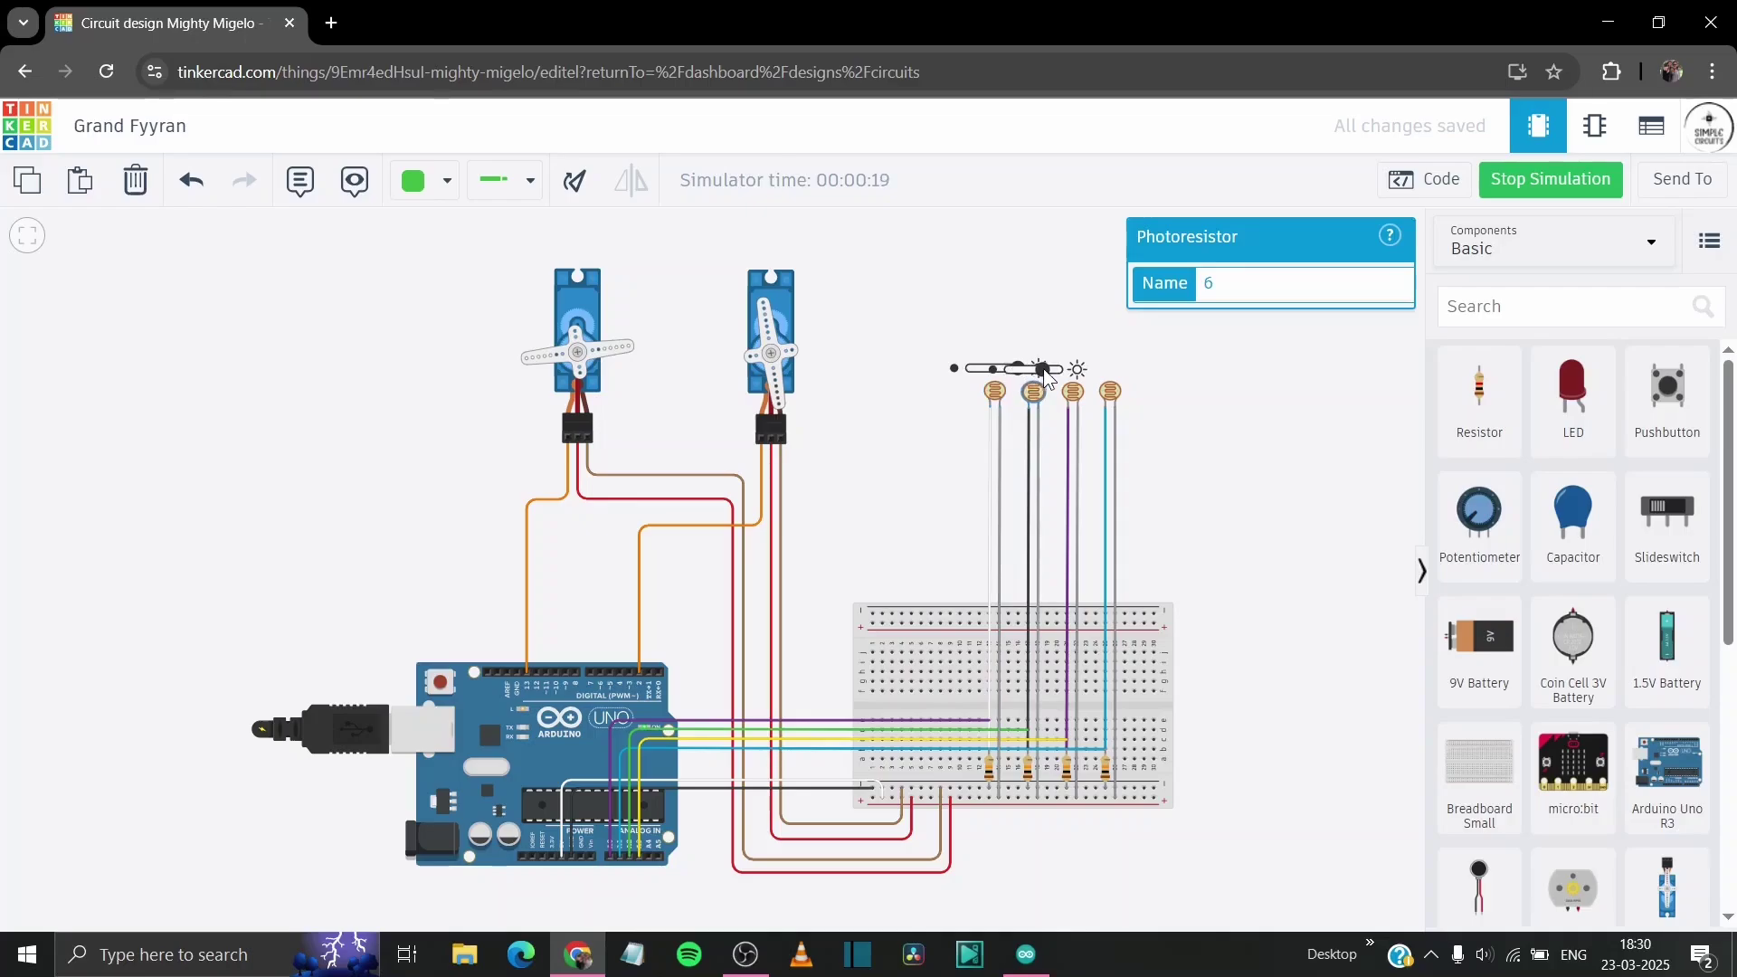
pyautogui.click(1070, 388)
pyautogui.click(1113, 394)
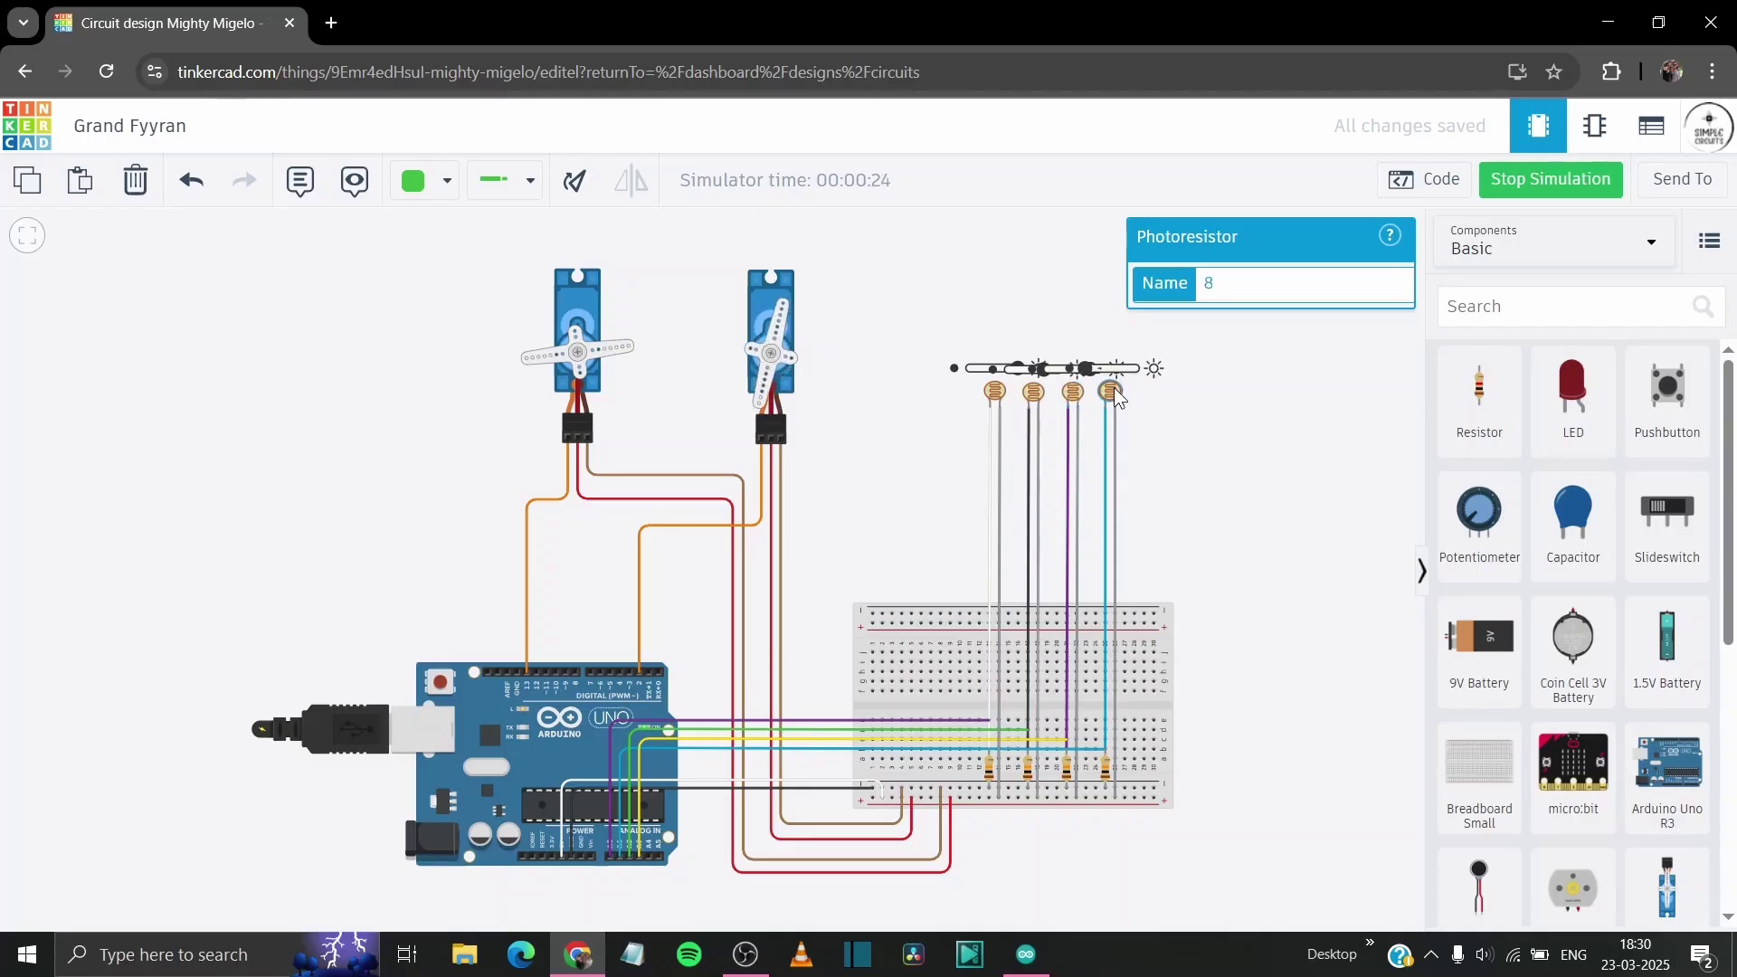